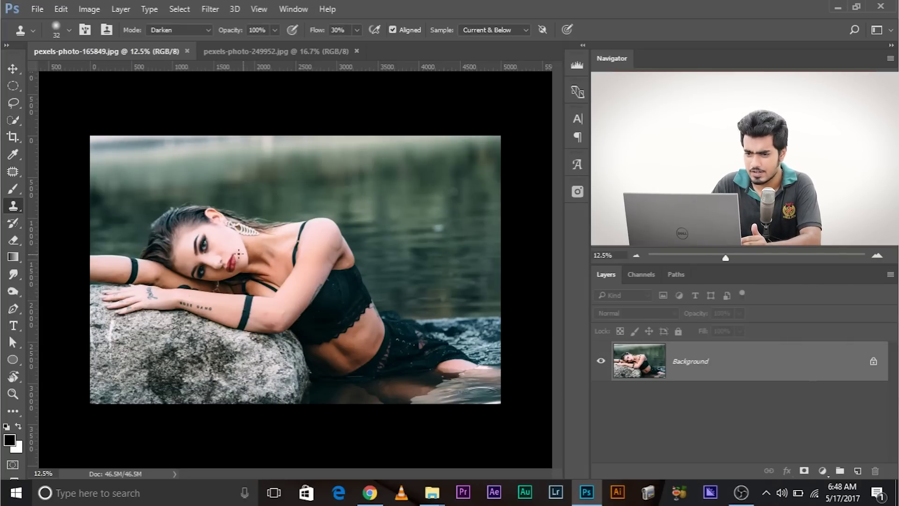
Lasso the woman's face in pexels-photo-249952.jpg and copy it into pexels-photo-165849.jpg as a new layer.
left_click(268, 48)
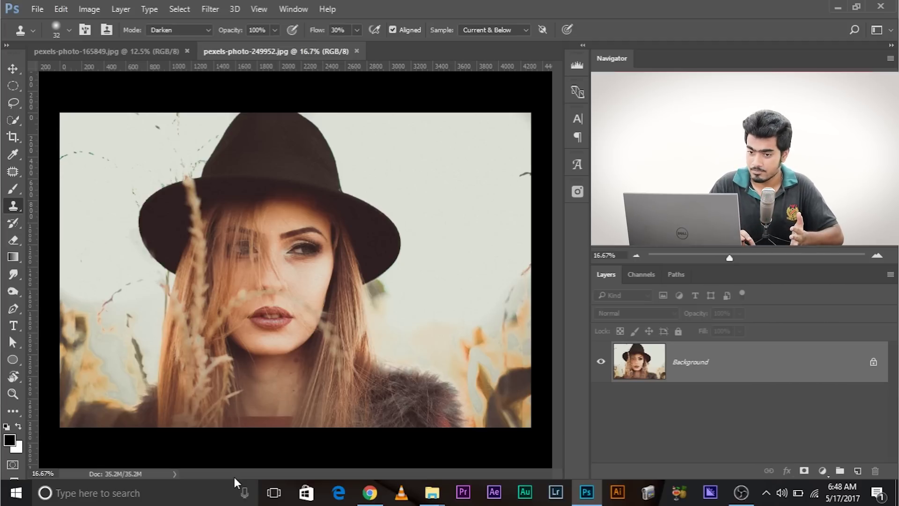
left_click(13, 102)
mouse_move(282, 169)
left_mouse_down()
mouse_move(187, 220)
mouse_move(212, 312)
mouse_move(261, 382)
mouse_move(358, 318)
mouse_move(284, 170)
left_mouse_up()
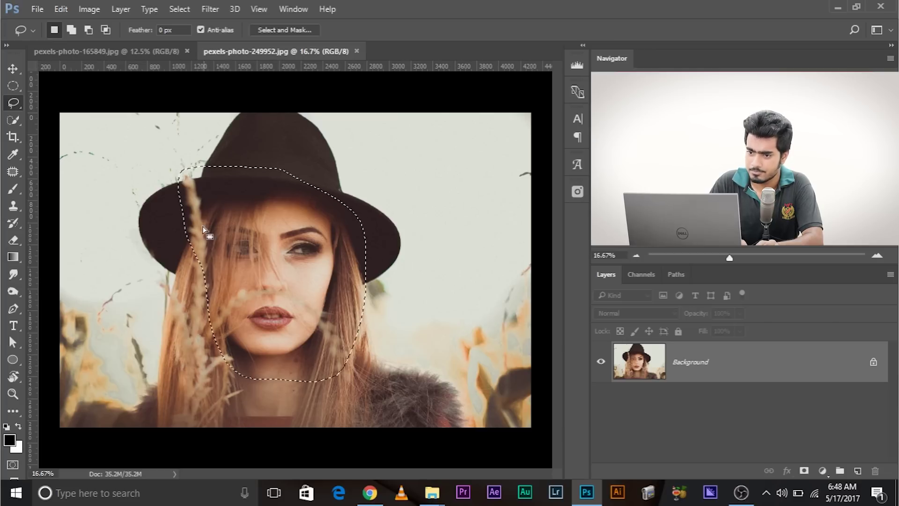
left_click(114, 52)
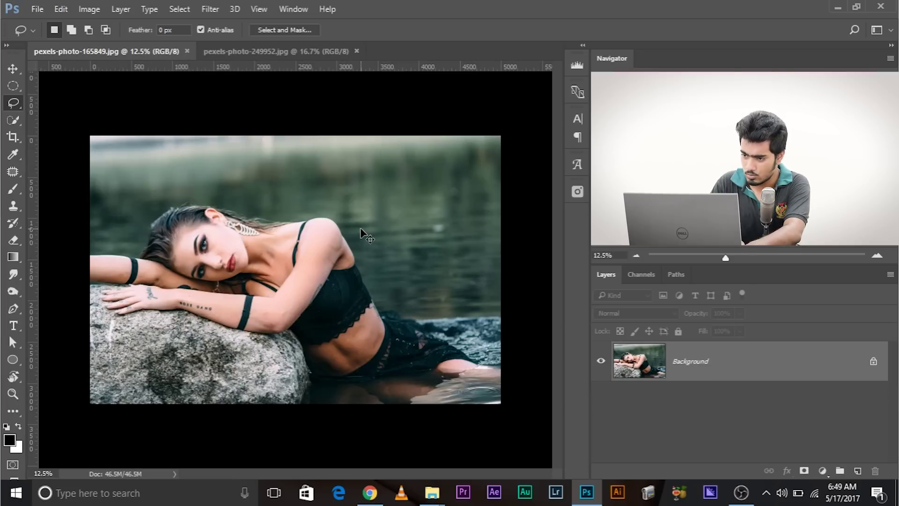
key("ctrl+v")
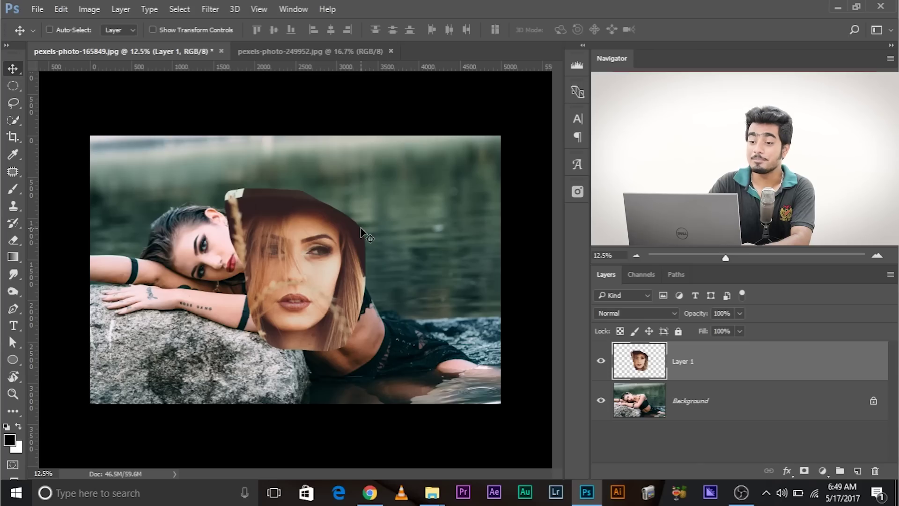
Scale the pasted face down to about 52% and place it above the reclining model's shoulder, beside her head.
key("ctrl+plus")
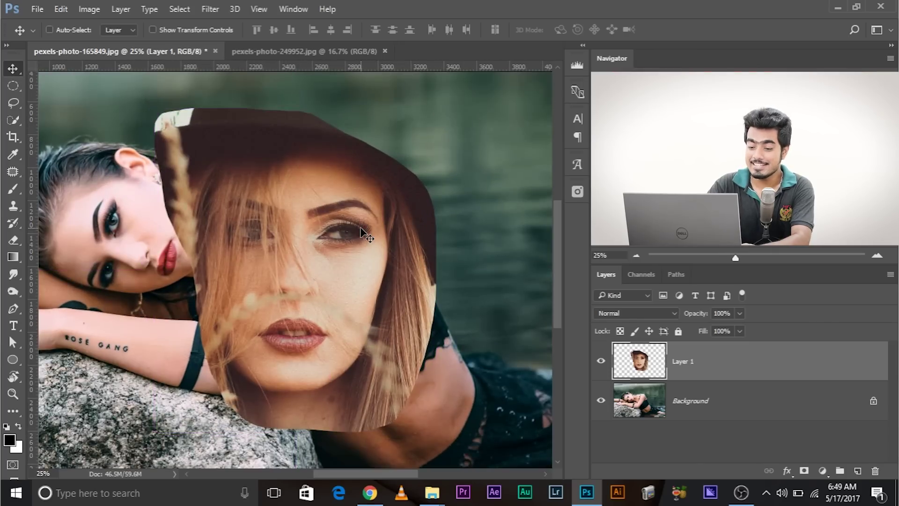
key("ctrl+t")
left_click_drag(436, 436, 295, 270)
left_click_drag(245, 167, 292, 145)
left_click_drag(338, 244, 346, 251)
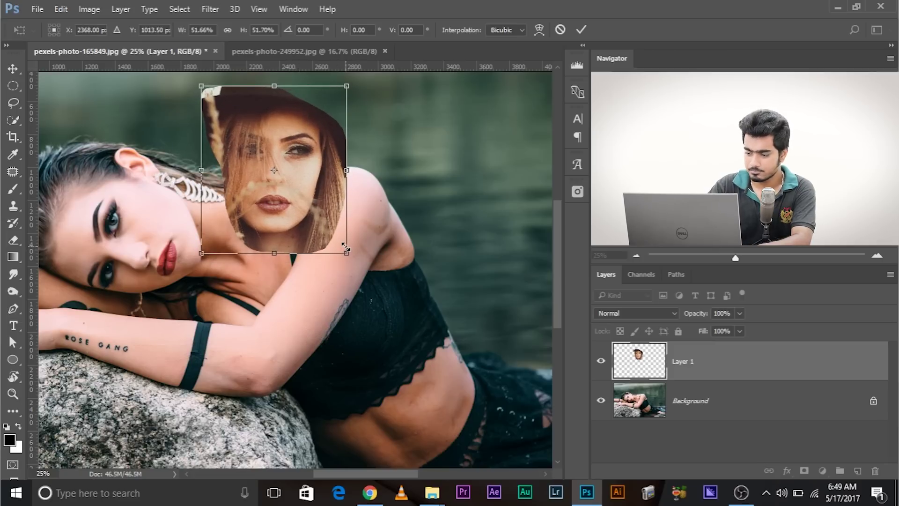
key("Return")
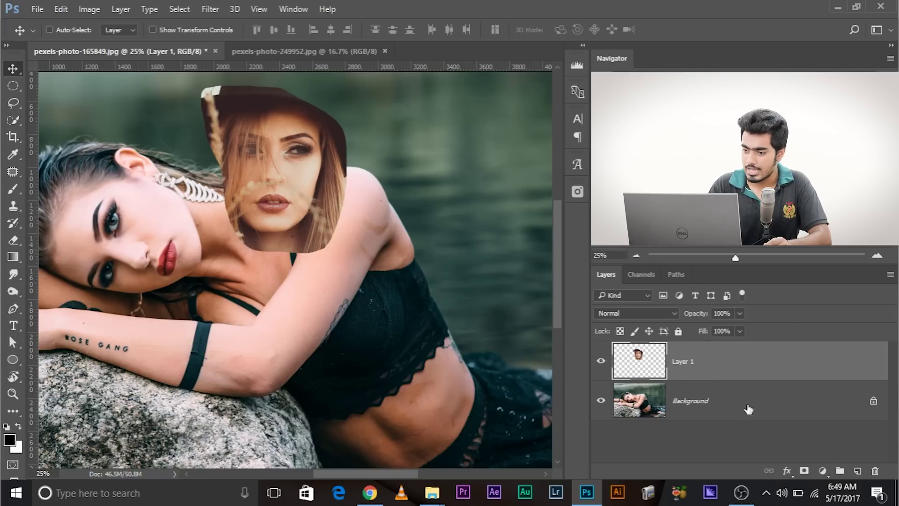
Add a Curves adjustment layer directly above the Background layer and fit its properties beside the model's face.
left_click(766, 414)
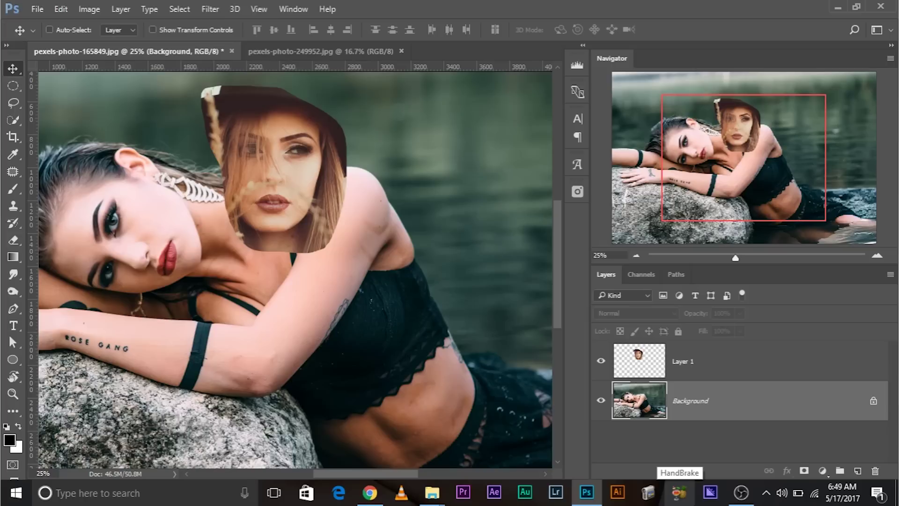
left_click_drag(693, 401, 836, 473)
left_click(825, 471)
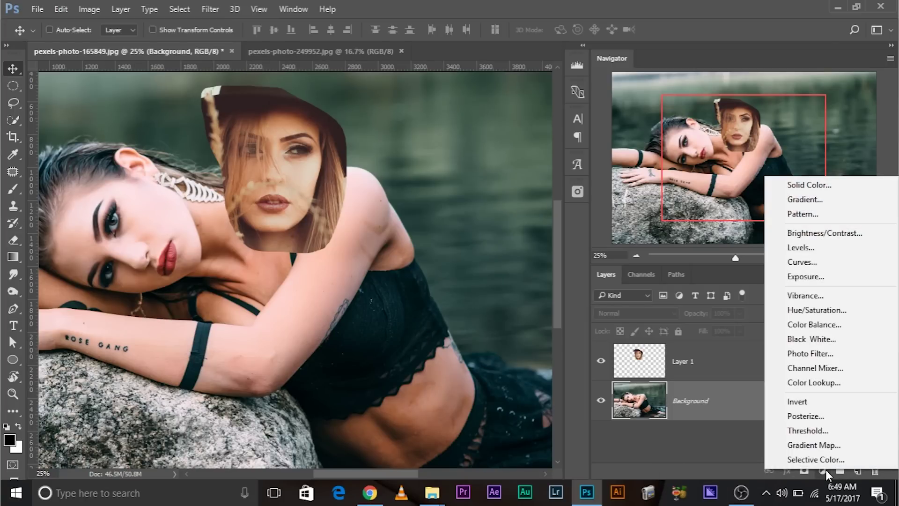
left_click(808, 262)
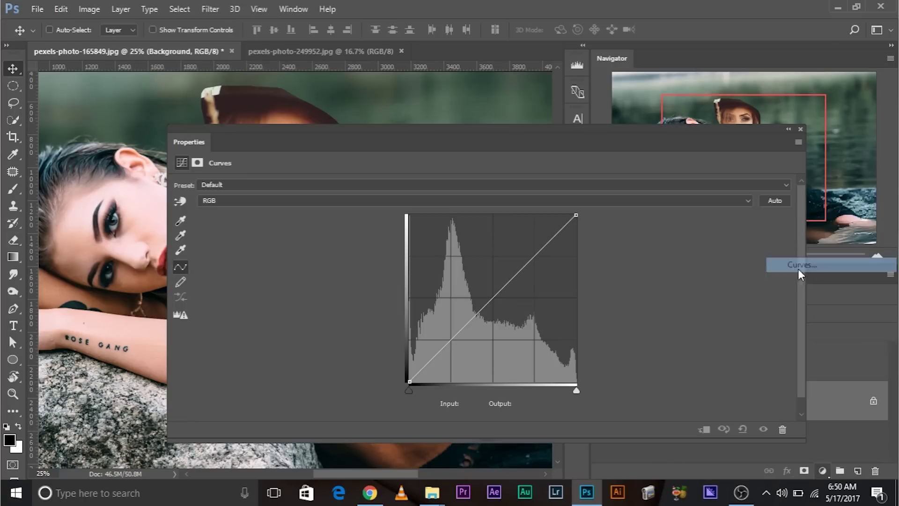
left_click_drag(805, 297, 409, 249)
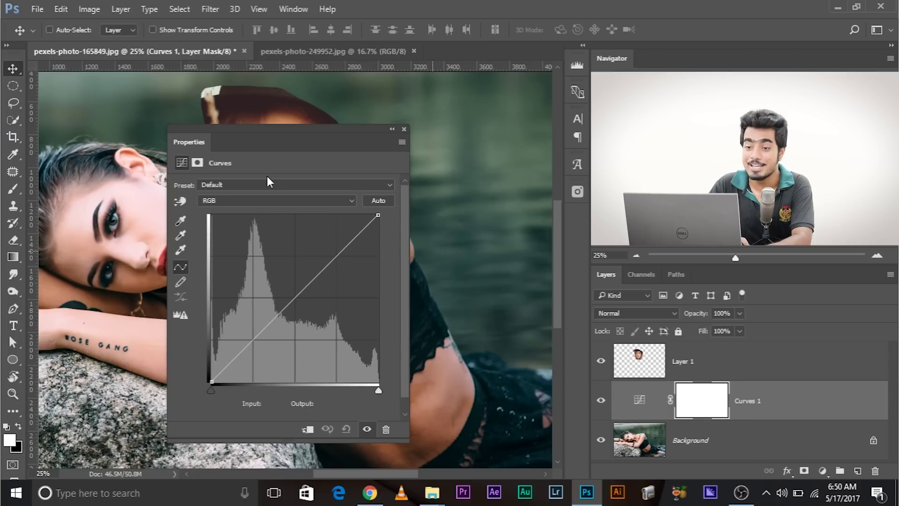
left_click_drag(182, 143, 344, 107)
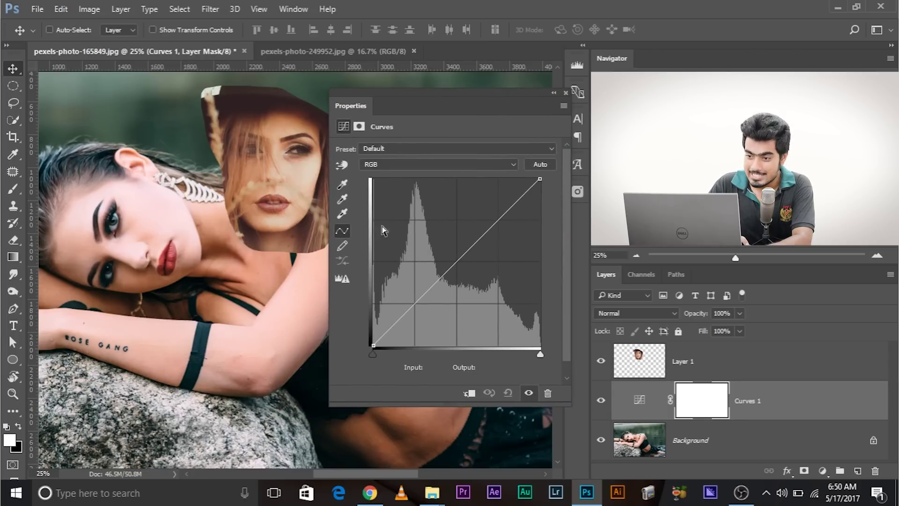
Darken the midtones by bending the RGB curve at a point with input 142 and output 116.
left_click(458, 261)
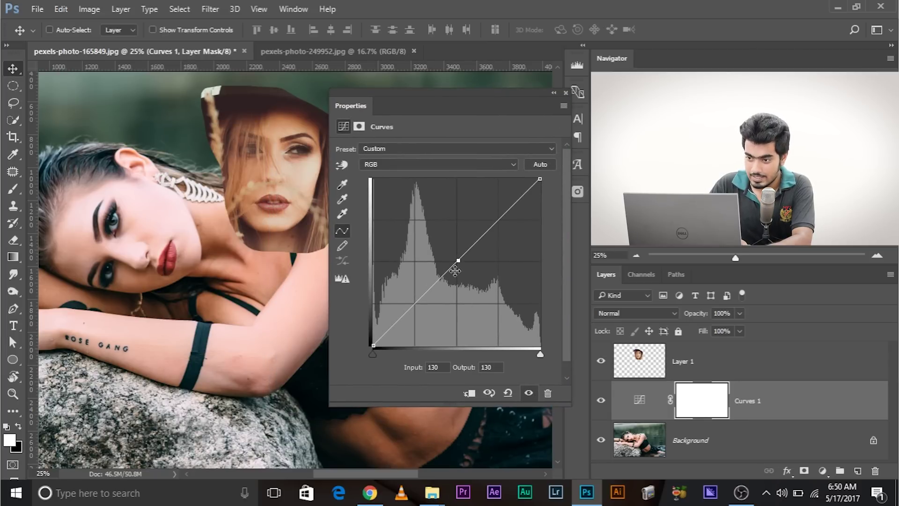
left_click_drag(455, 262, 468, 267)
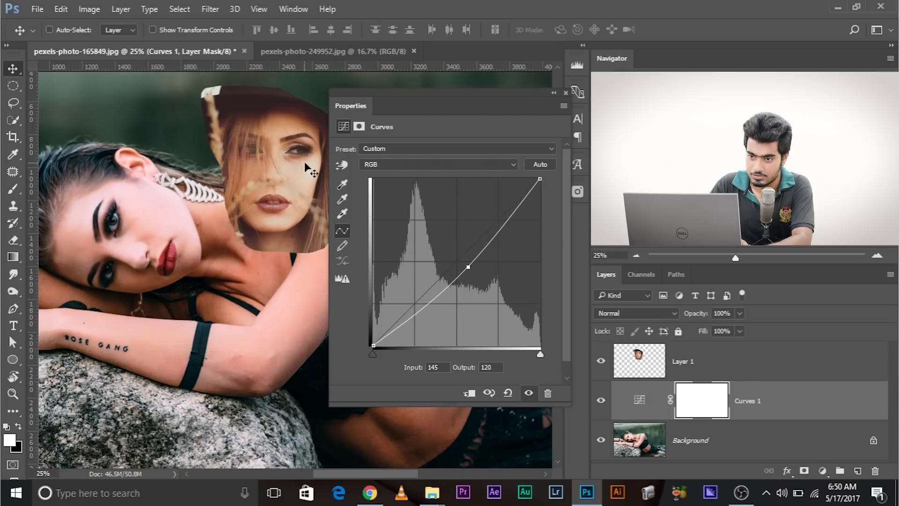
left_click_drag(467, 267, 473, 267)
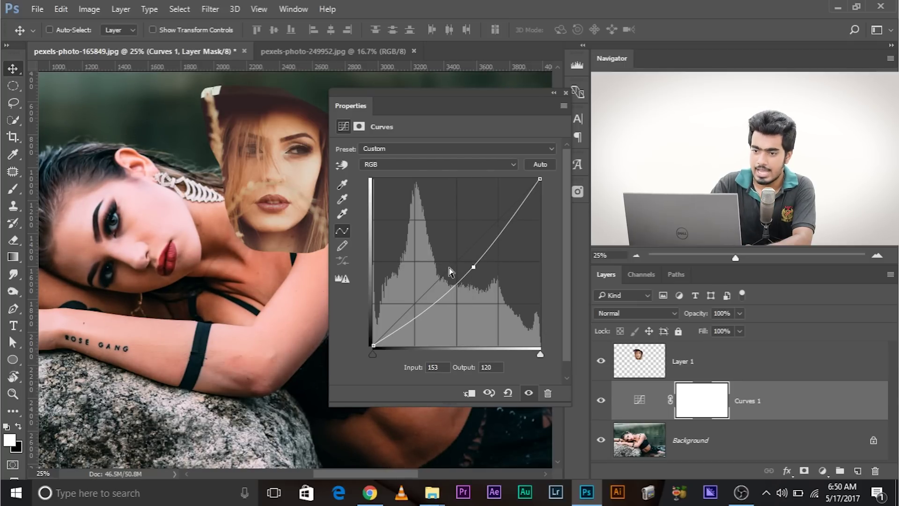
key("ctrl+plus")
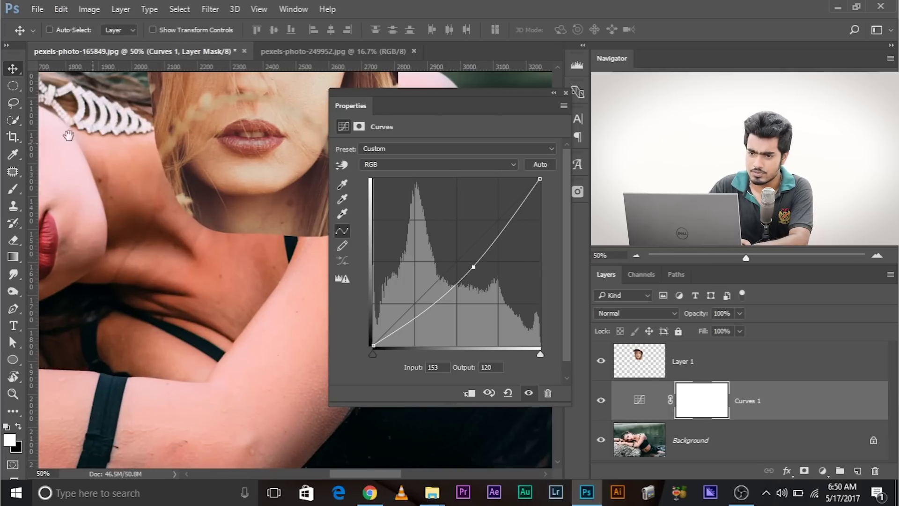
scroll(176, 242, "up", 2)
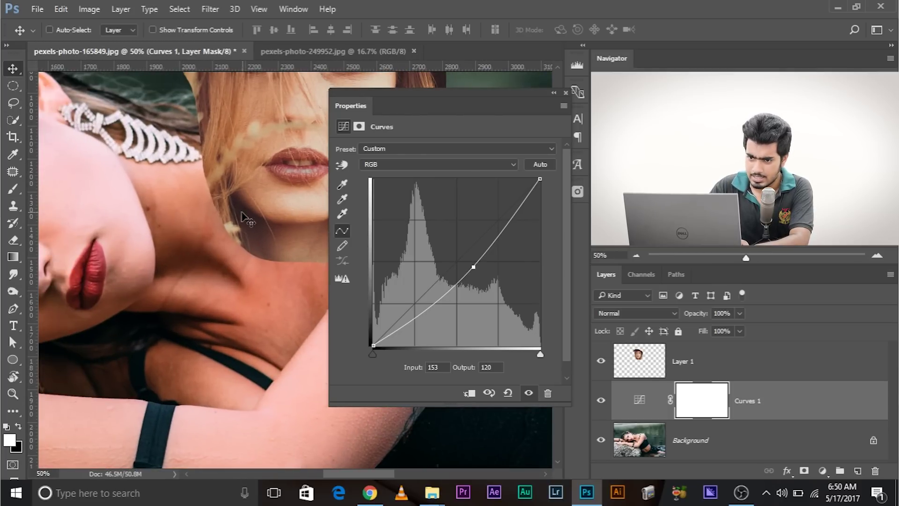
left_click_drag(156, 246, 135, 284)
scroll(136, 285, "down", 2)
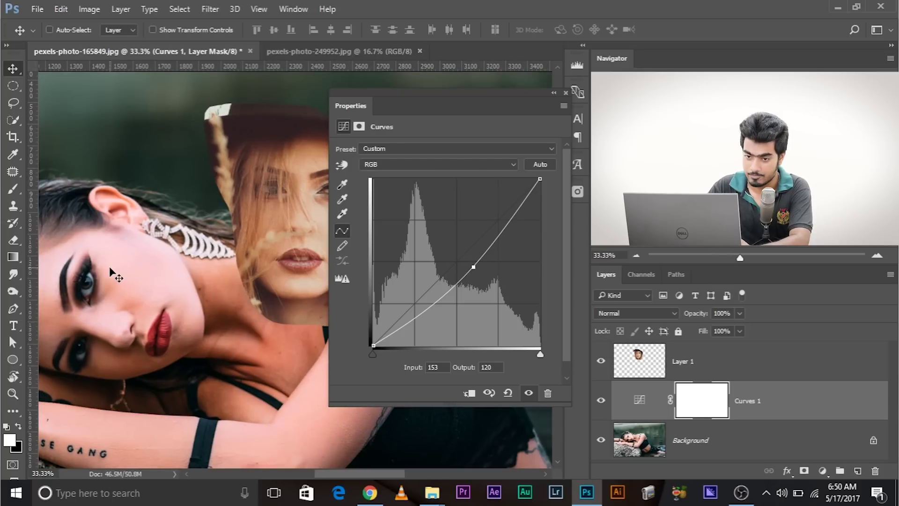
left_click_drag(476, 268, 467, 269)
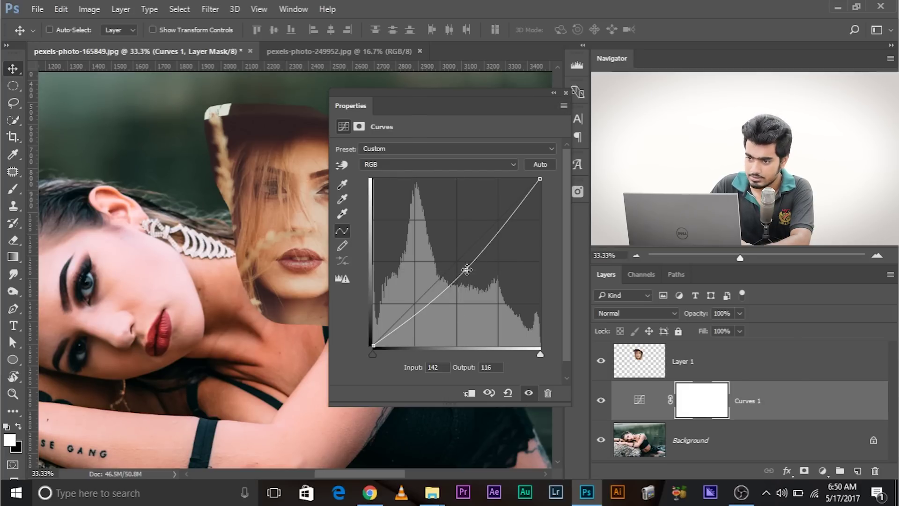
left_click(565, 88)
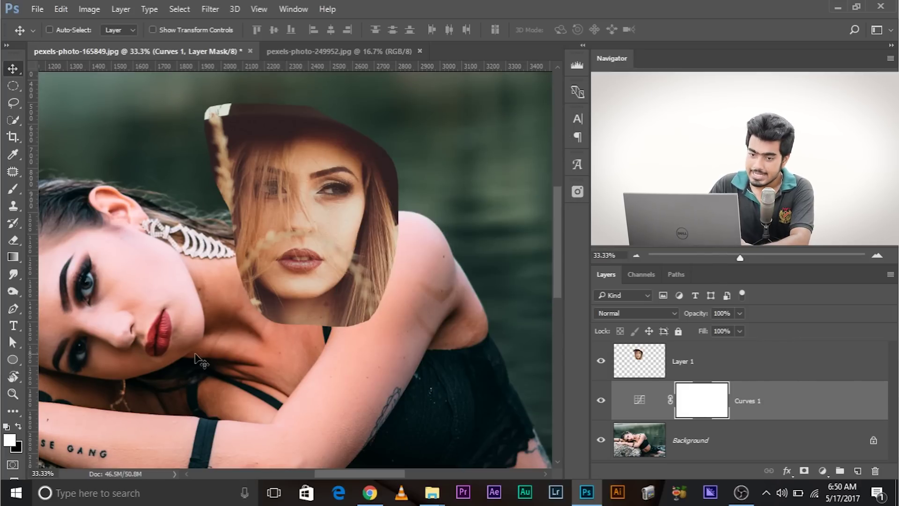
Add a Gradient Map adjustment layer above the Curves layer and set its blend mode to Hue.
key("ctrl+minus")
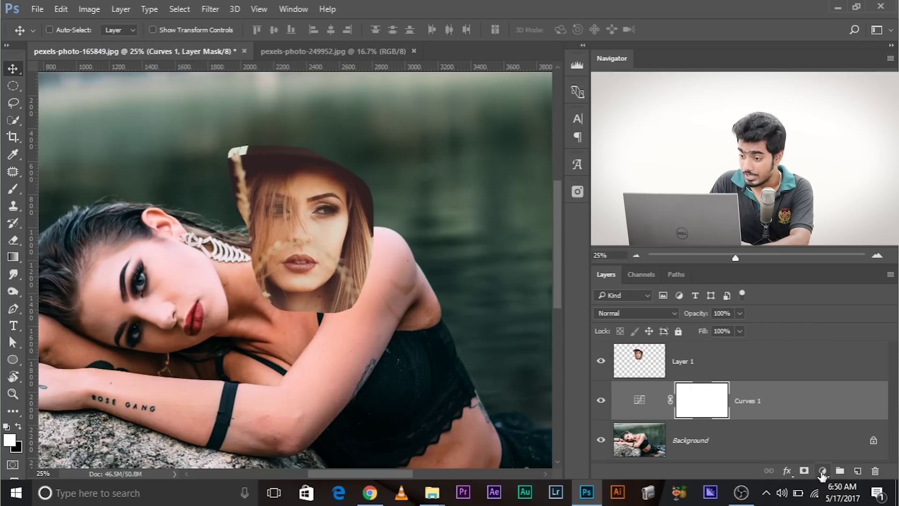
left_click(822, 470)
left_click(818, 447)
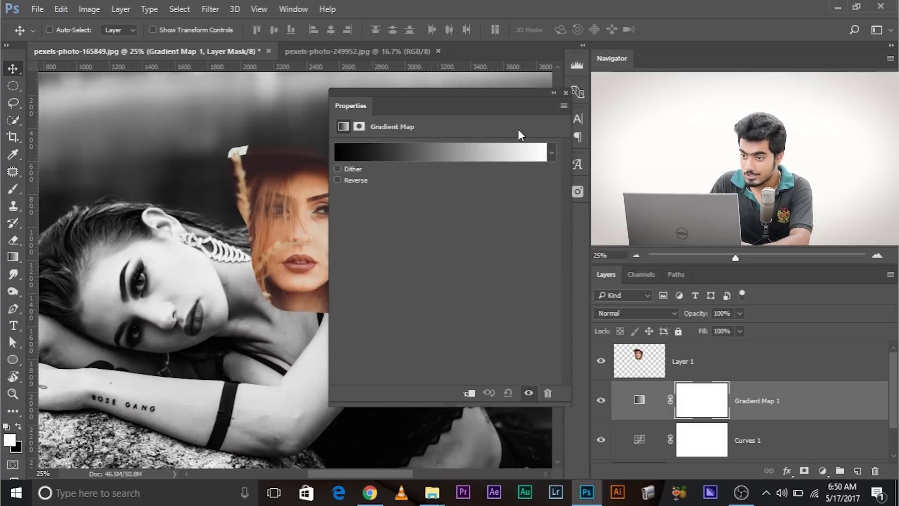
left_click(565, 93)
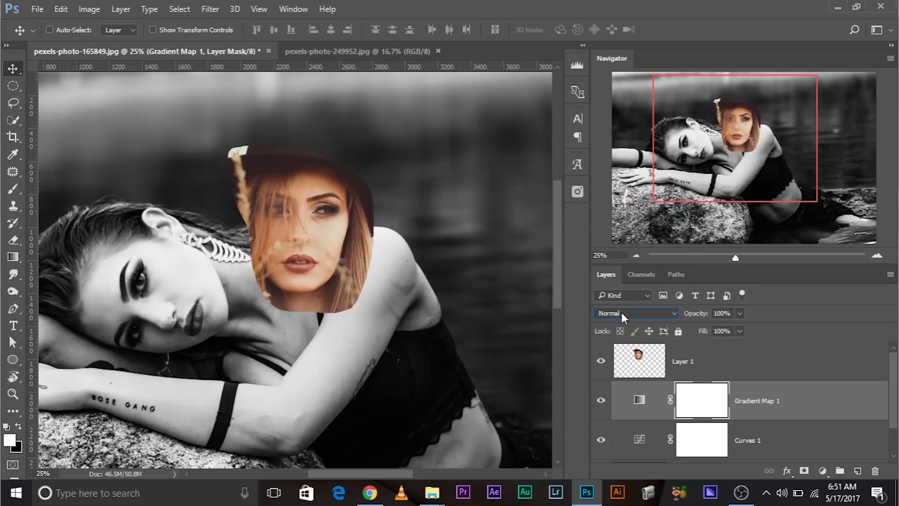
left_click(622, 313)
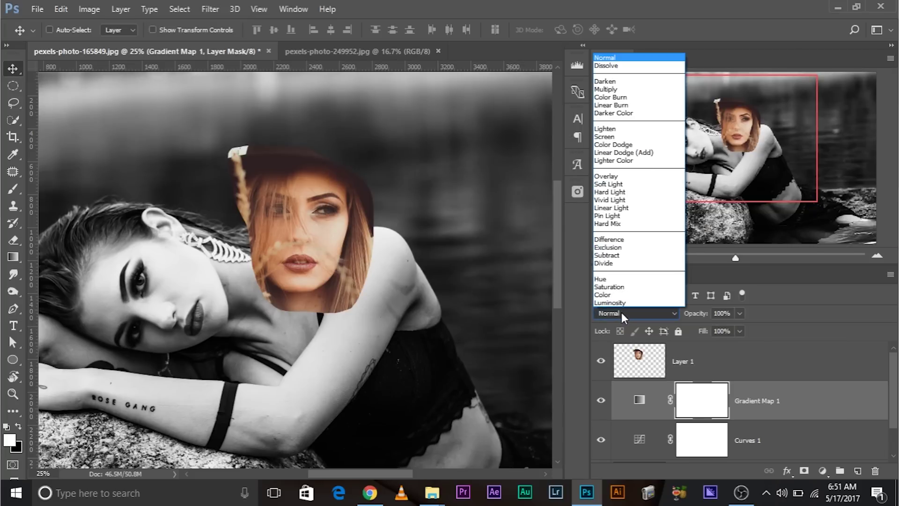
left_click(604, 279)
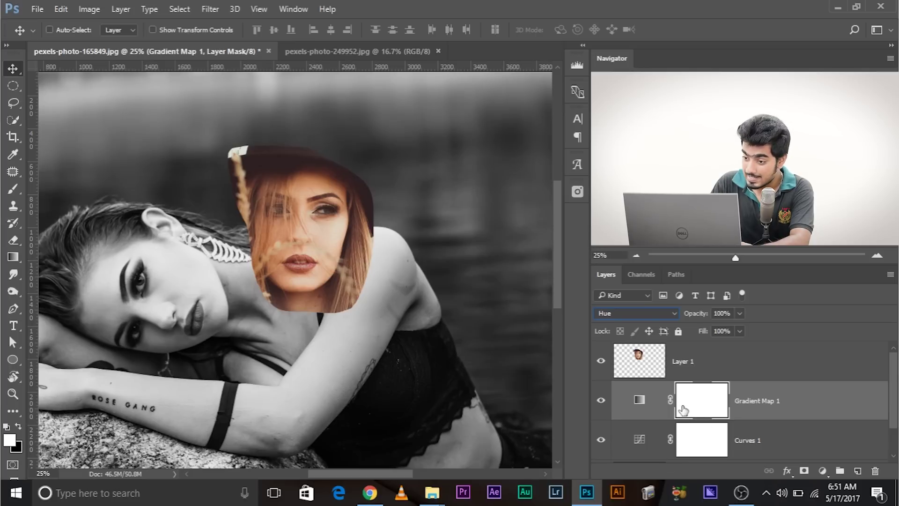
Open the Gradient Map layer's properties for editing.
left_click(639, 400)
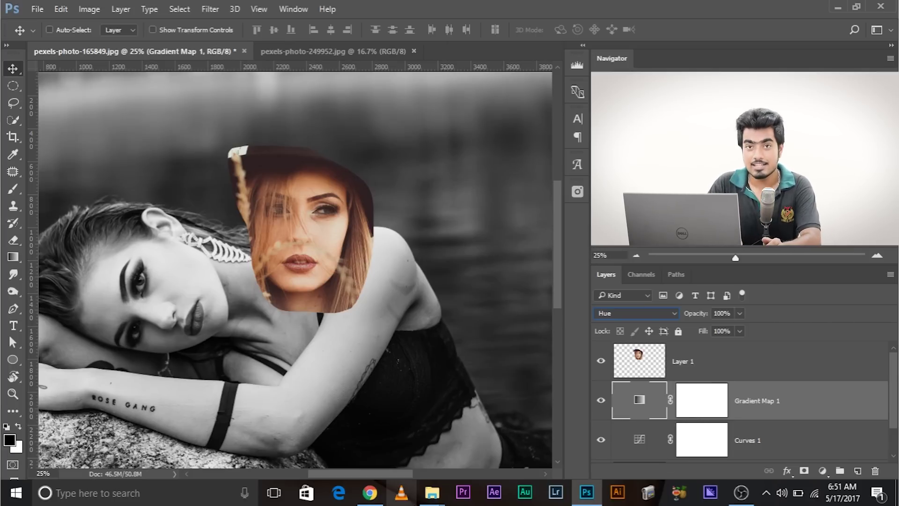
left_click(696, 399)
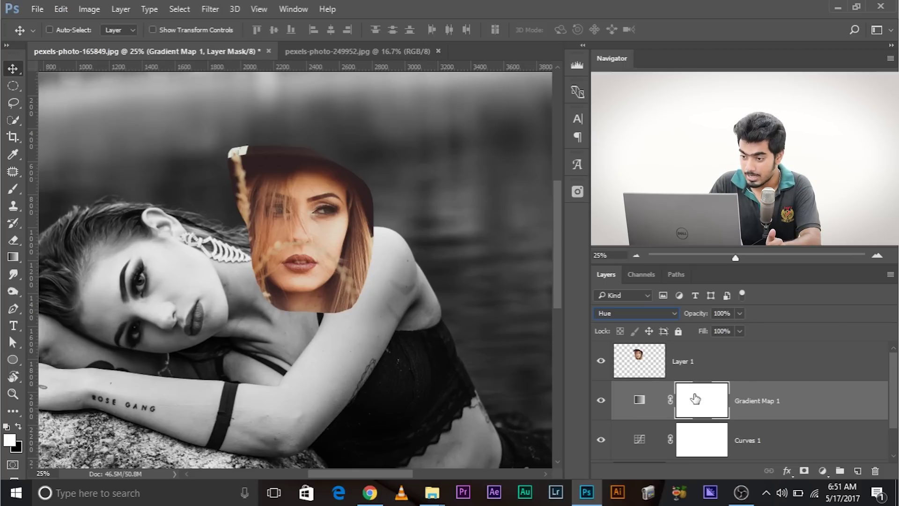
left_click(643, 401)
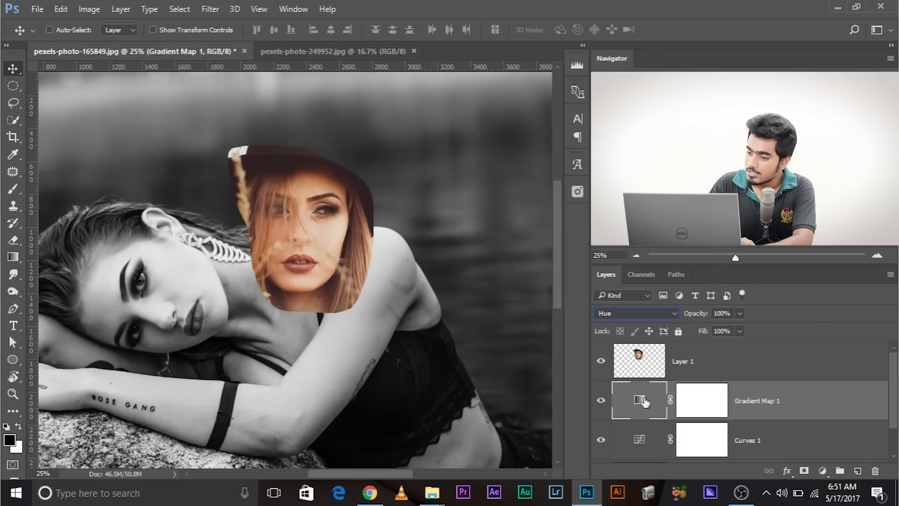
double_click(643, 401)
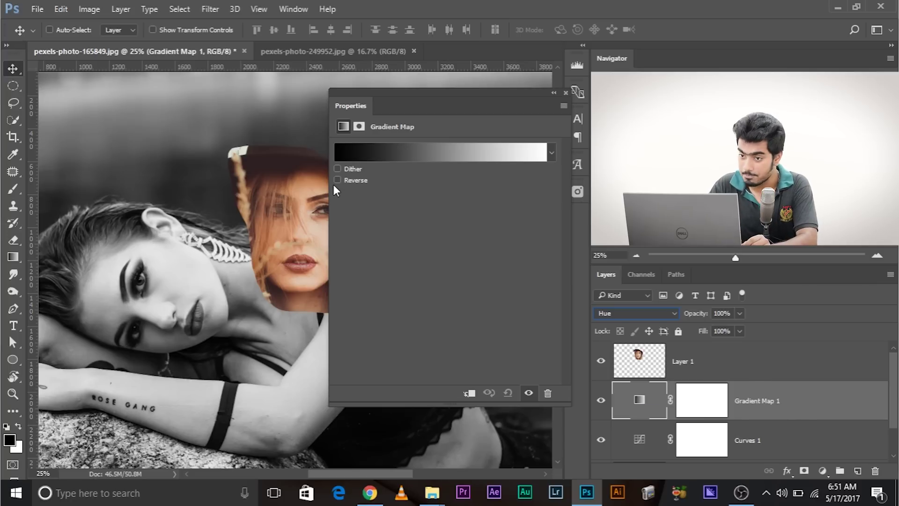
left_click(409, 152)
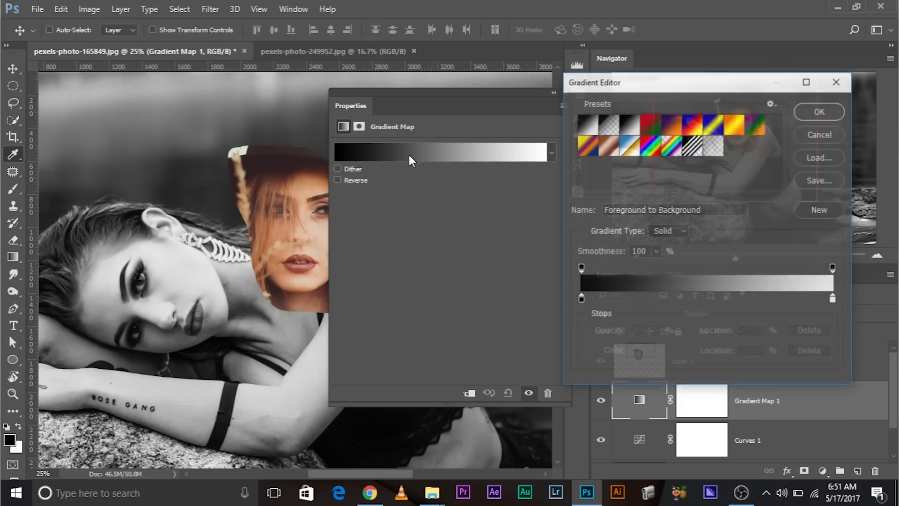
left_click_drag(656, 91, 614, 105)
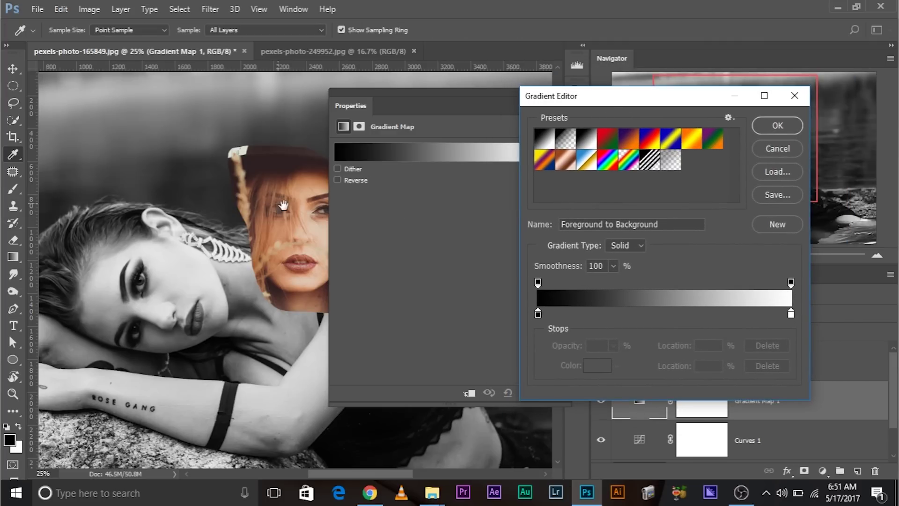
left_click_drag(284, 208, 101, 182)
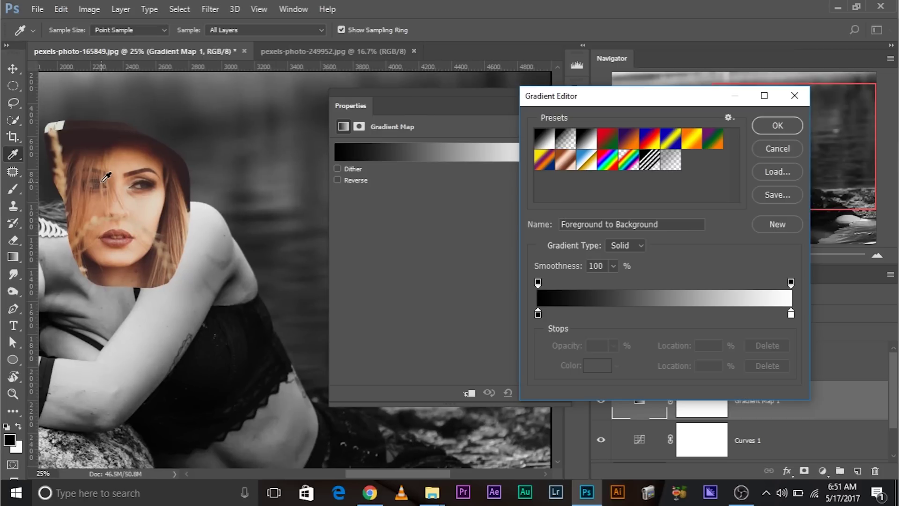
left_click(795, 96)
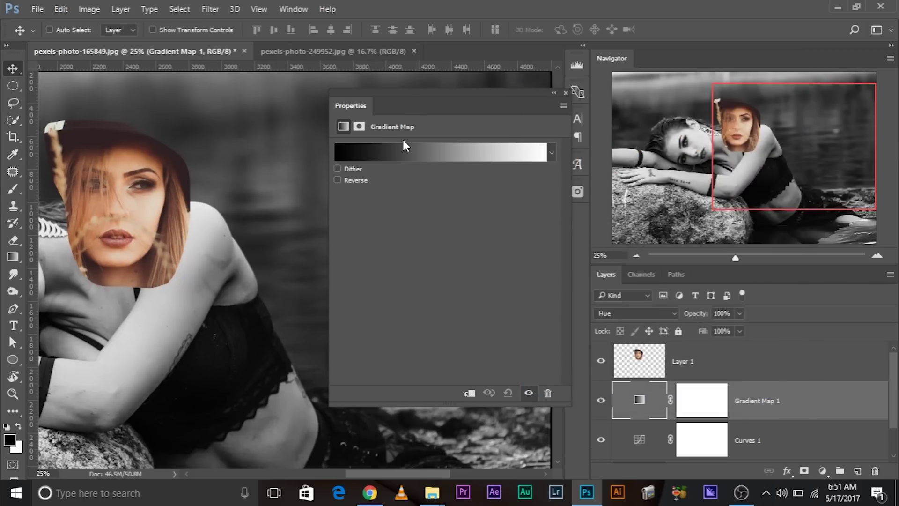
Open the Gradient Editor for the Gradient Map and choose the Orange, Yellow, Orange preset.
key("ctrl+plus")
key("ctrl+plus")
left_click_drag(100, 285, 315, 307)
key("ctrl+minus")
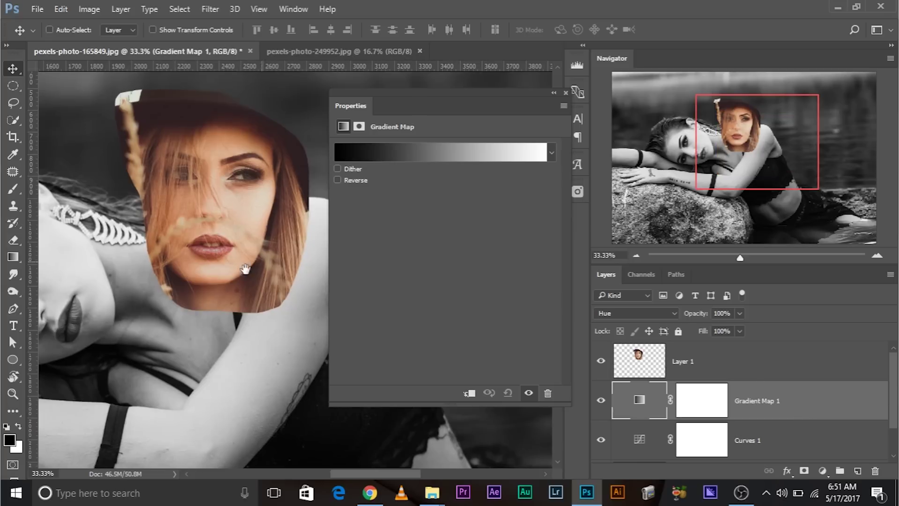
left_click_drag(245, 269, 305, 295)
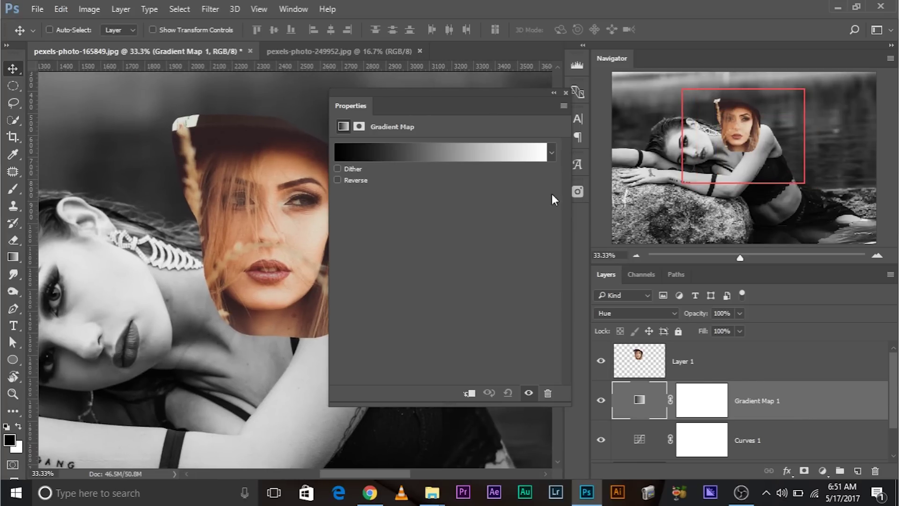
left_click(490, 159)
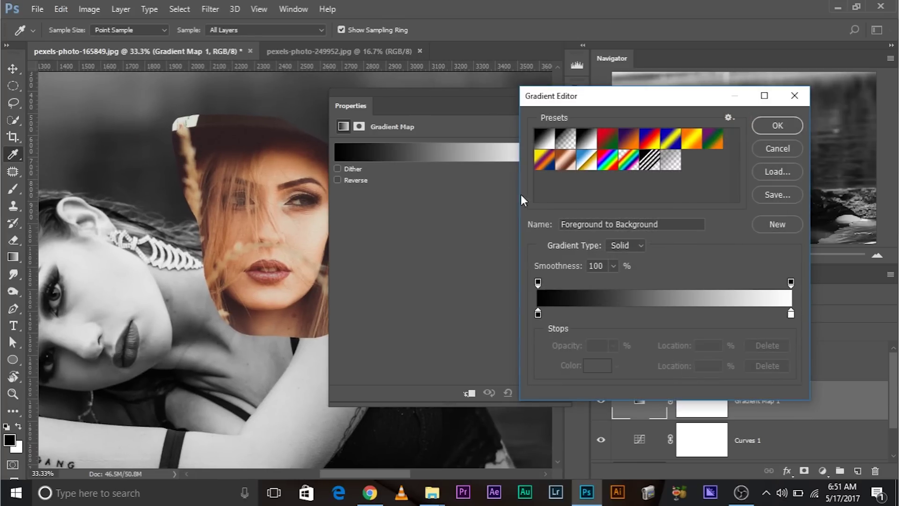
left_click(693, 143)
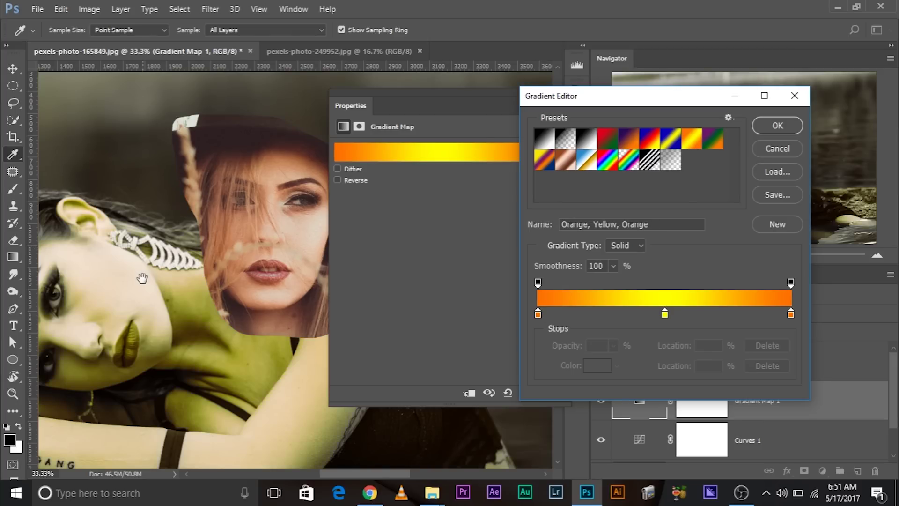
Set the gradient's first colour stop to the dark brown 382323 sampled from the reference model's hat.
left_click_drag(140, 275, 165, 261)
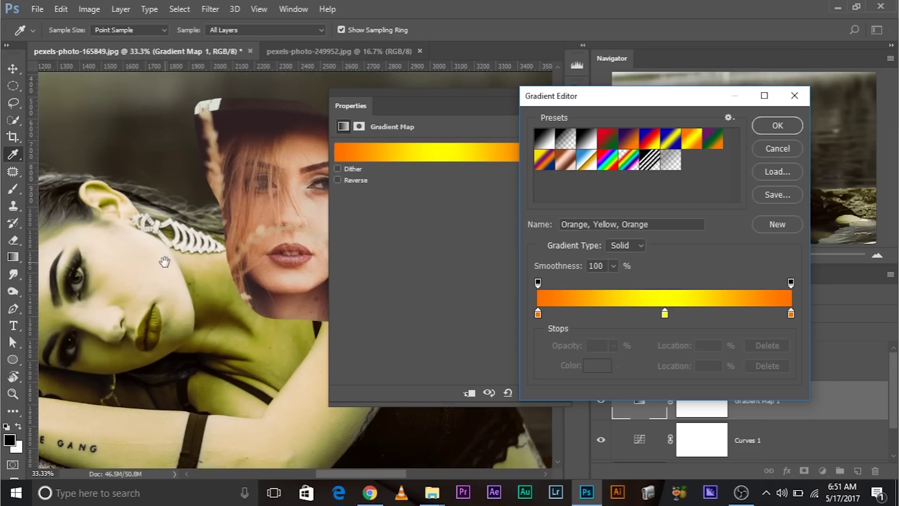
double_click(538, 313)
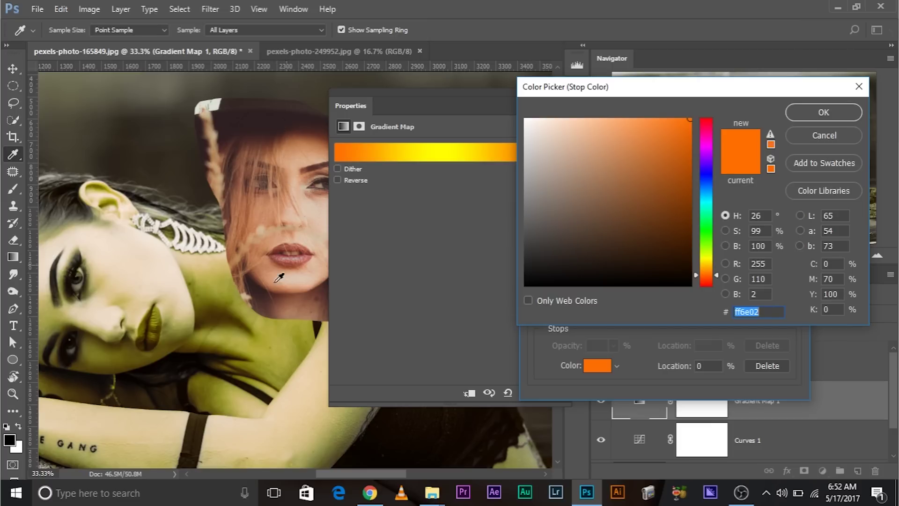
left_click(257, 287)
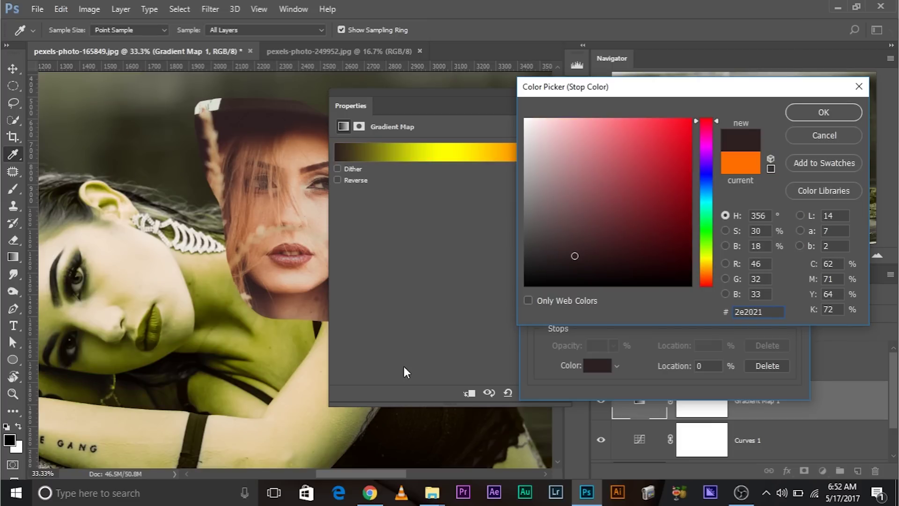
left_click(294, 123)
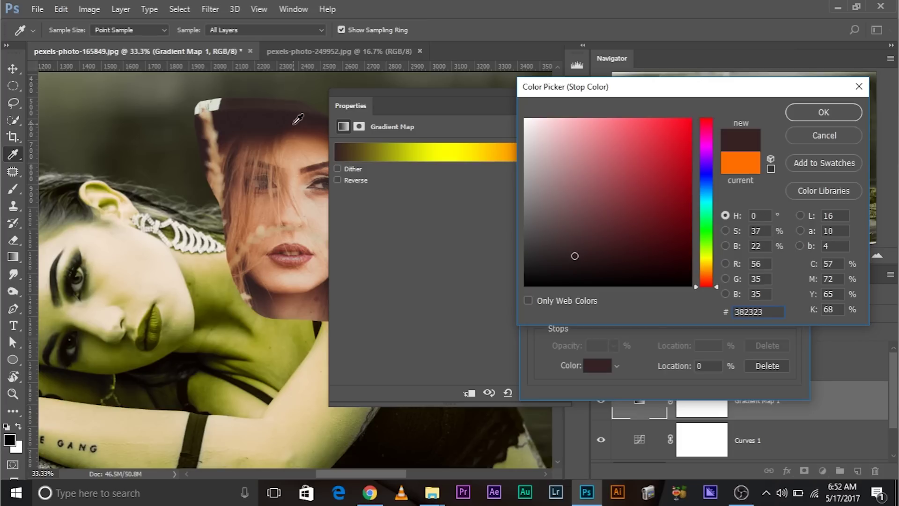
left_click(819, 117)
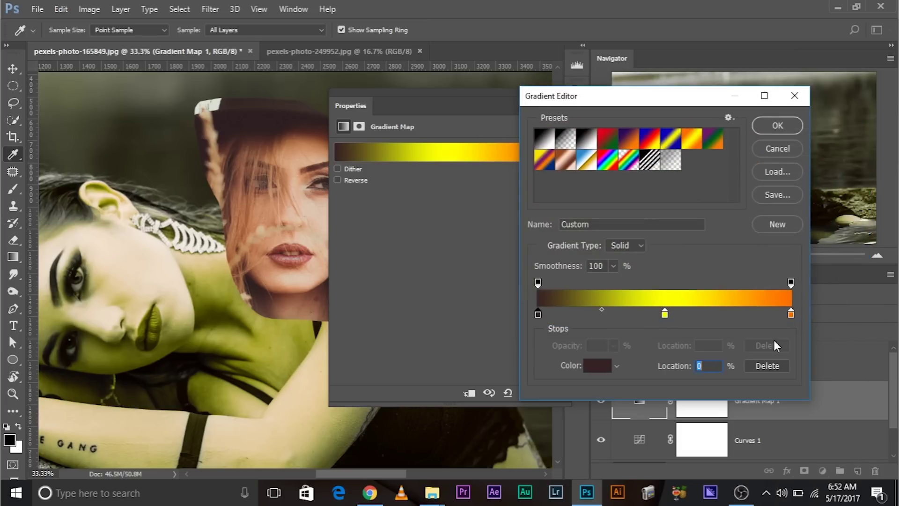
Set the gradient's middle colour stop to the skin midtone a86643 sampled from the reference model's forehead.
double_click(665, 314)
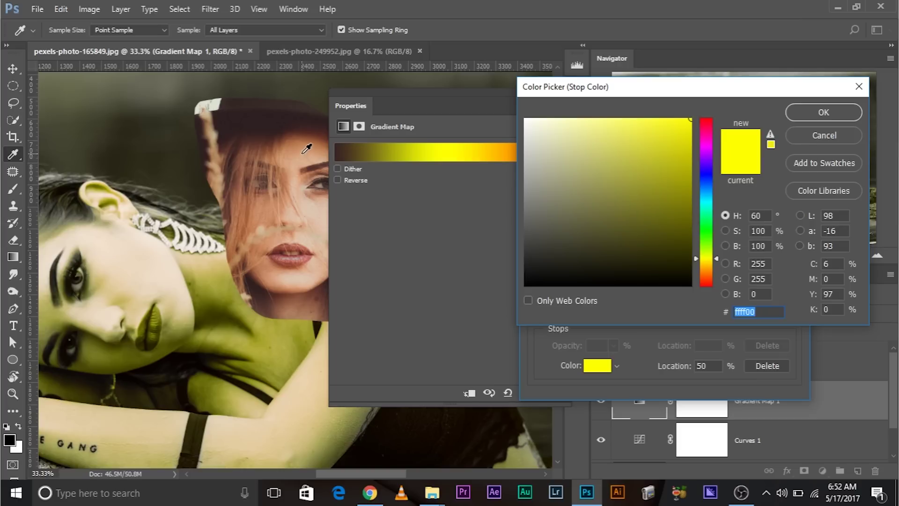
left_click(308, 140)
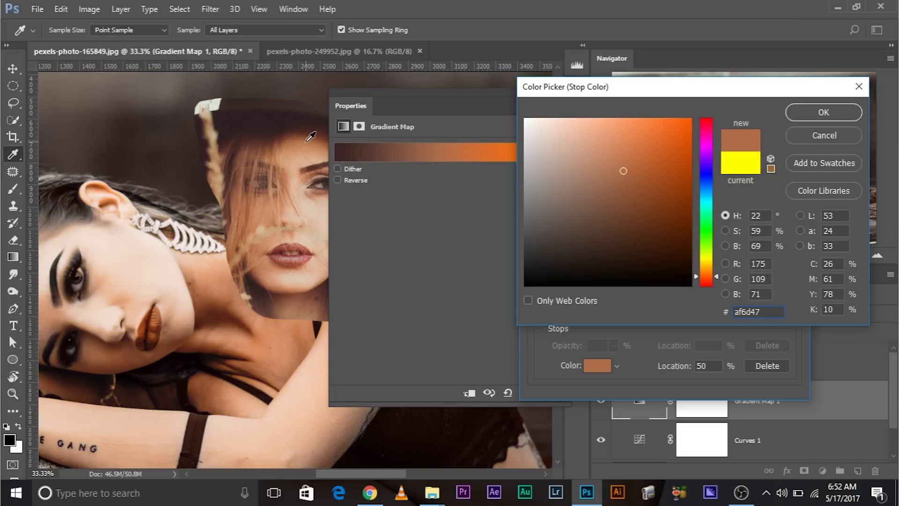
left_click(310, 140)
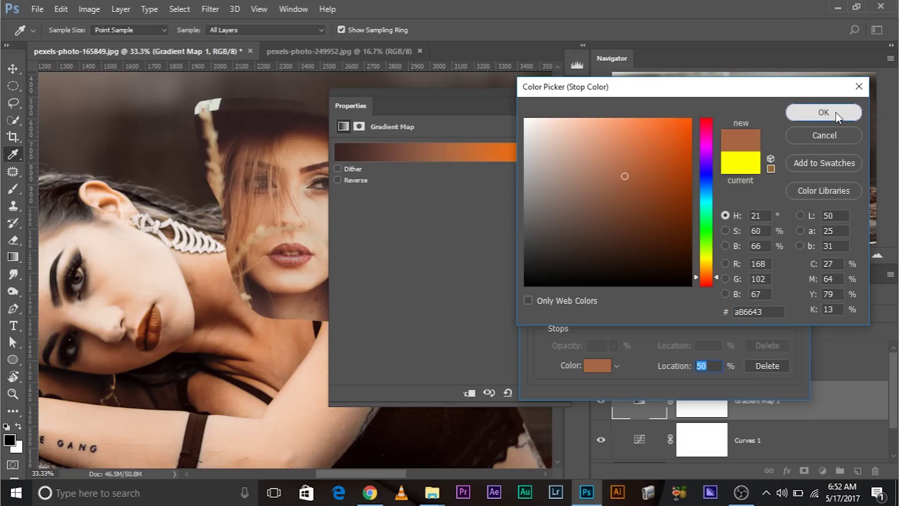
left_click(843, 112)
Set the gradient's last colour stop to the light skin highlight dbc9b3 sampled from the reference face and accept the gradient.
double_click(791, 313)
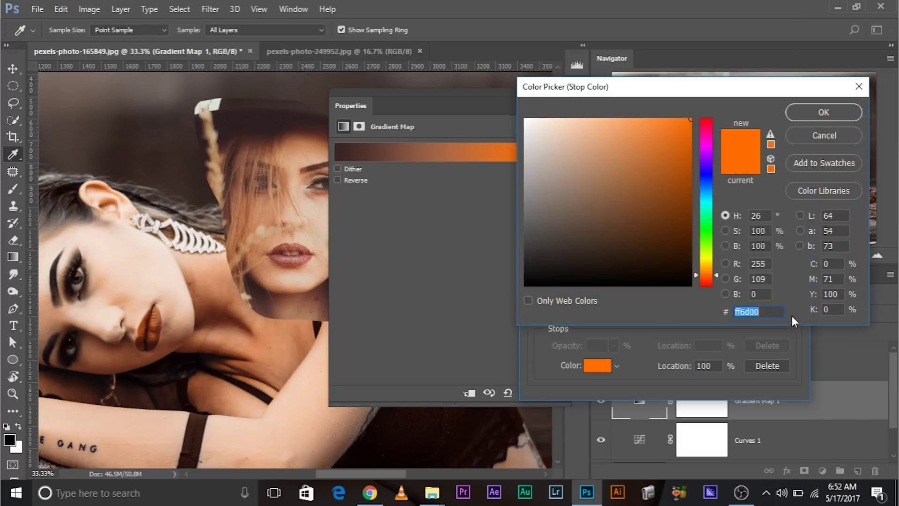
left_click(313, 204)
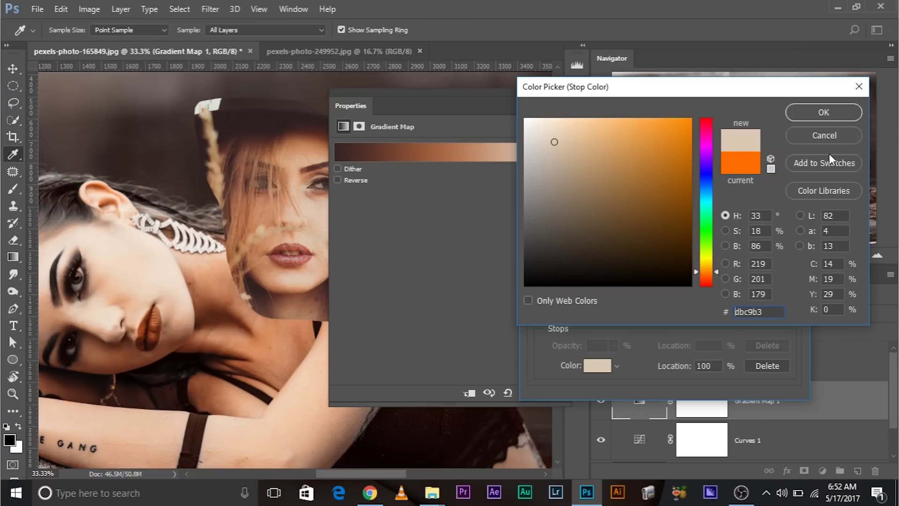
left_click(841, 112)
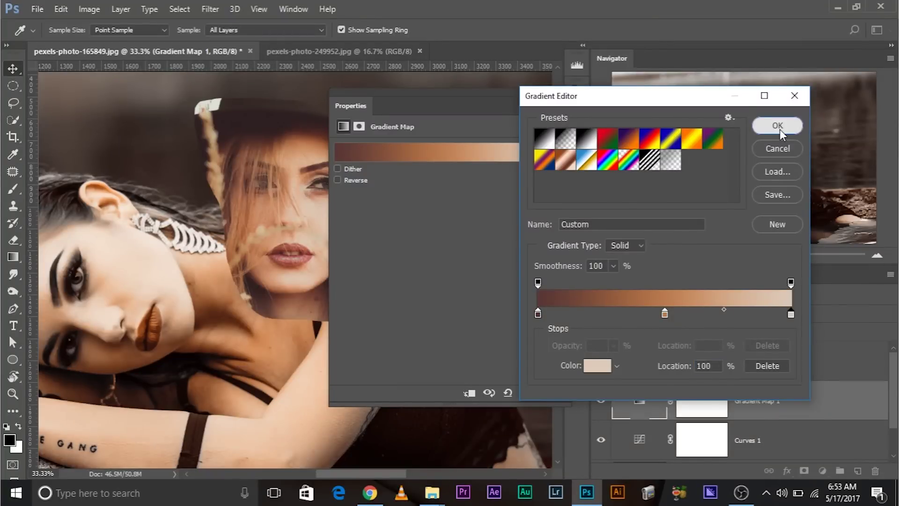
left_click(778, 126)
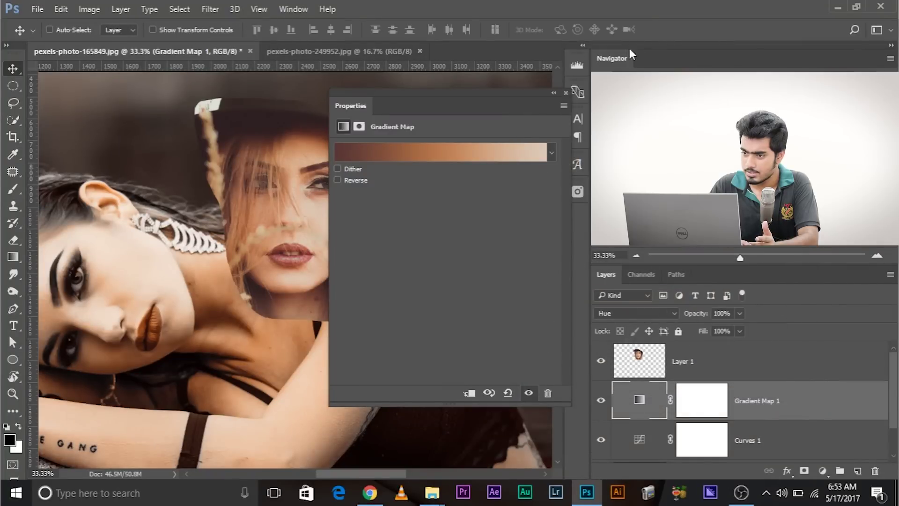
Group the Gradient Map 1 and Curves 1 layers and add a black layer mask to the group.
left_click(553, 92)
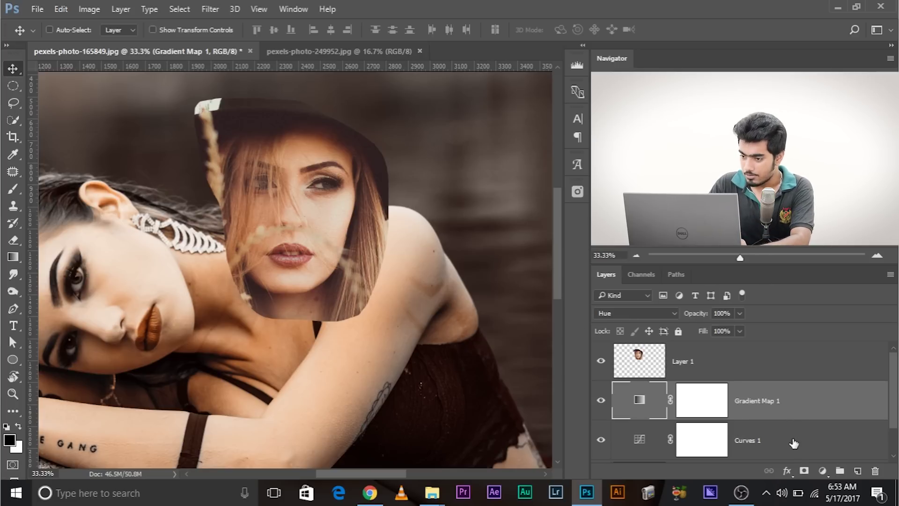
scroll(794, 445, "down", 1)
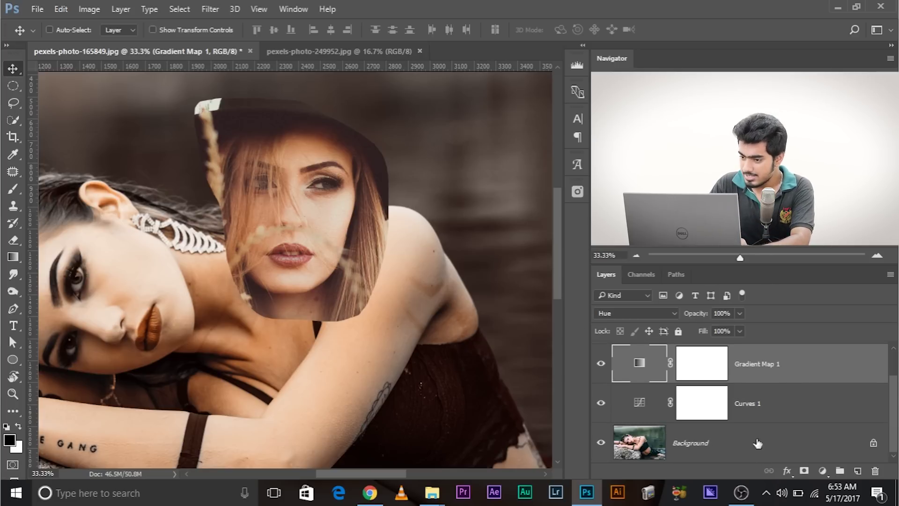
key("ctrl")
left_click(769, 407, "ctrl")
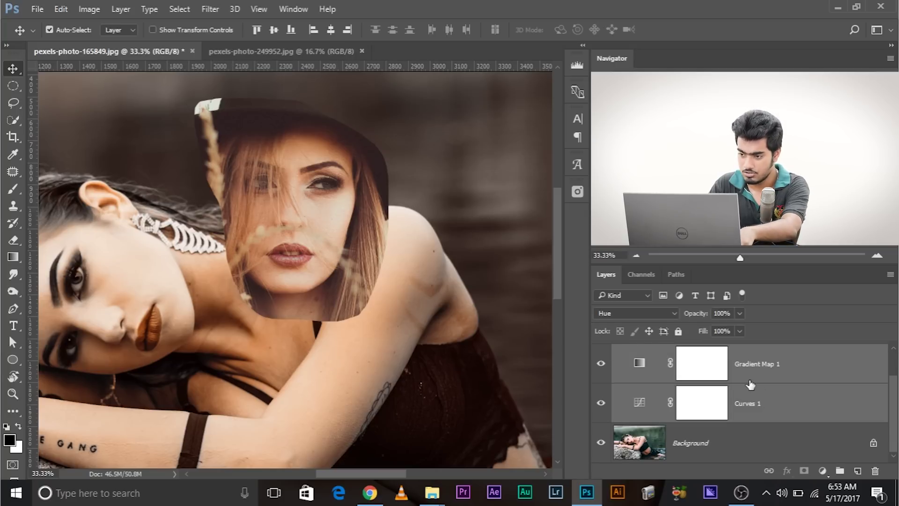
key("ctrl+g")
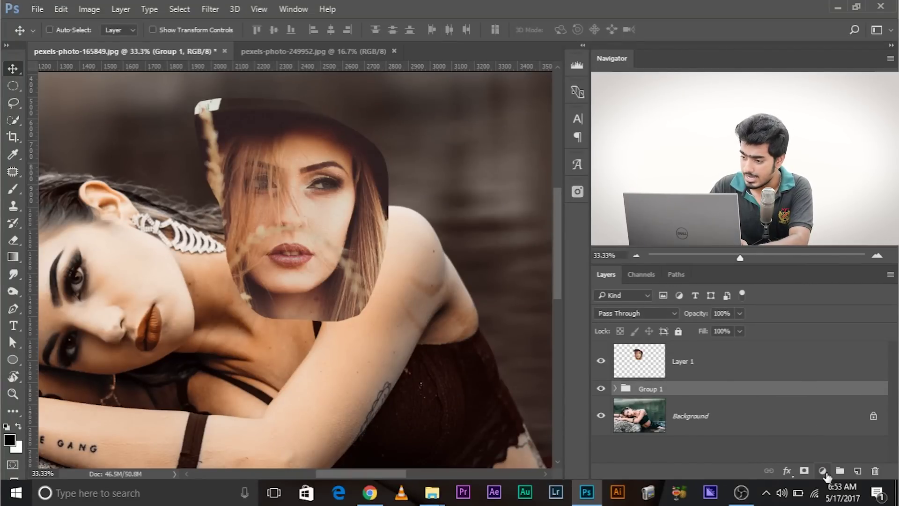
left_click(804, 472, "alt")
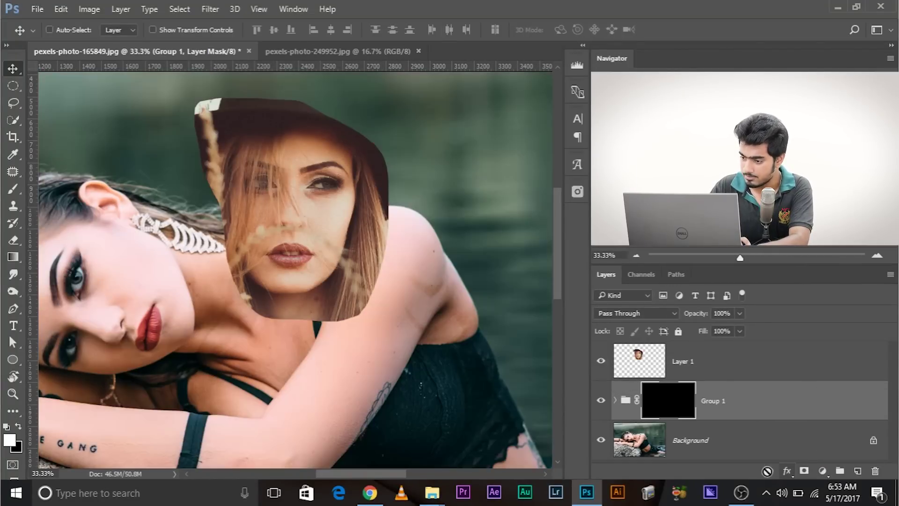
Set up a soft white brush with 100% flow, 0% hardness and a size of 164 px.
left_click_drag(193, 324, 348, 296)
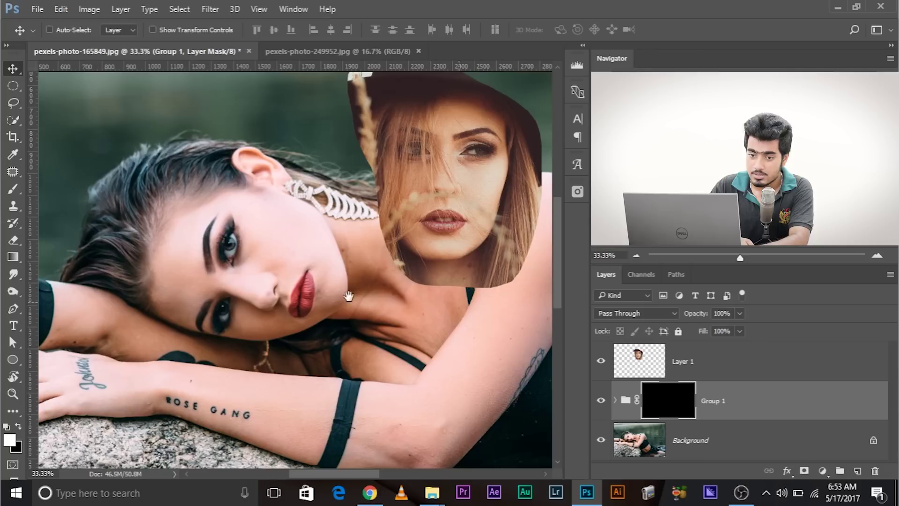
left_click(13, 189)
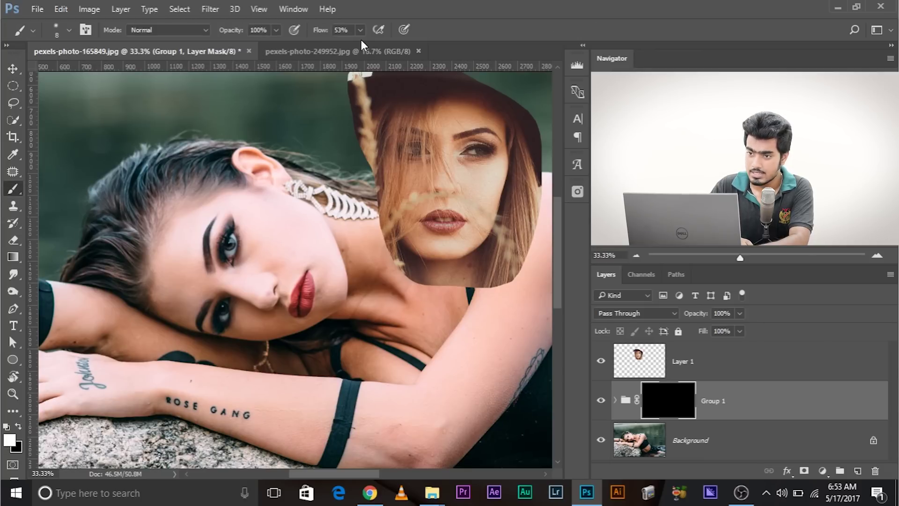
left_click_drag(358, 46, 431, 48)
left_click_drag(295, 230, 326, 222)
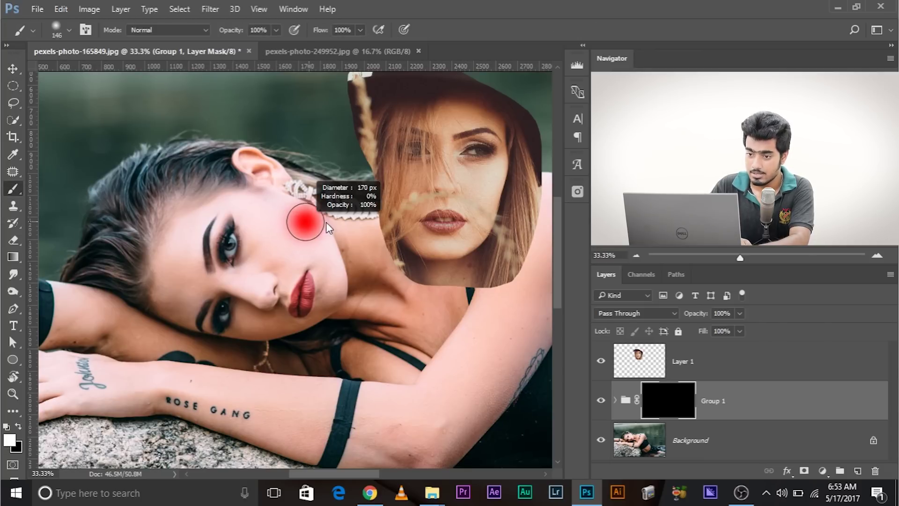
left_click_drag(317, 162, 312, 143)
Paint white on the group's mask over the reclining model's cheeks, nose, chin and forehead to reveal the new skin tone.
key("ctrl+plus")
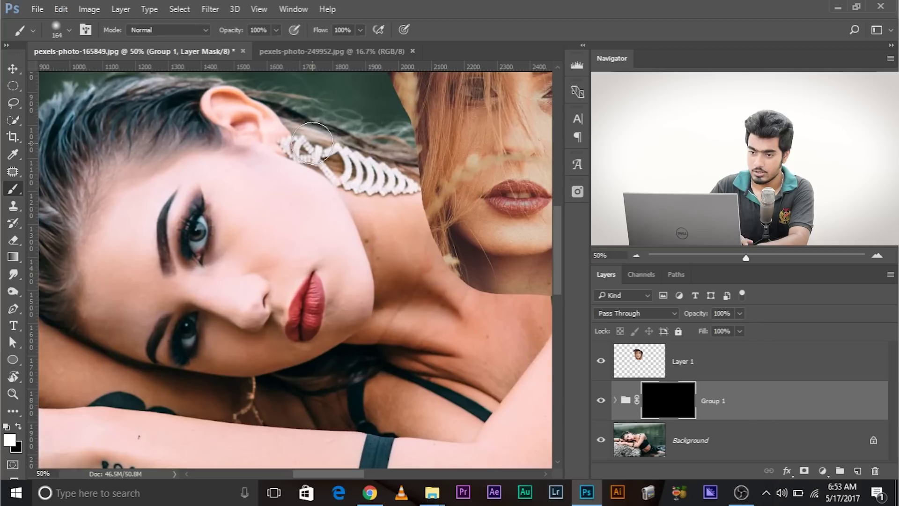
left_click_drag(285, 261, 296, 287)
mouse_move(215, 246)
left_mouse_down()
mouse_move(187, 258)
mouse_move(176, 306)
mouse_move(166, 263)
mouse_move(192, 279)
mouse_move(204, 222)
mouse_move(262, 199)
mouse_move(286, 212)
mouse_move(294, 262)
mouse_move(341, 219)
mouse_move(371, 219)
mouse_move(394, 292)
mouse_move(365, 253)
mouse_move(280, 277)
mouse_move(267, 299)
mouse_move(195, 298)
mouse_move(323, 322)
left_mouse_up()
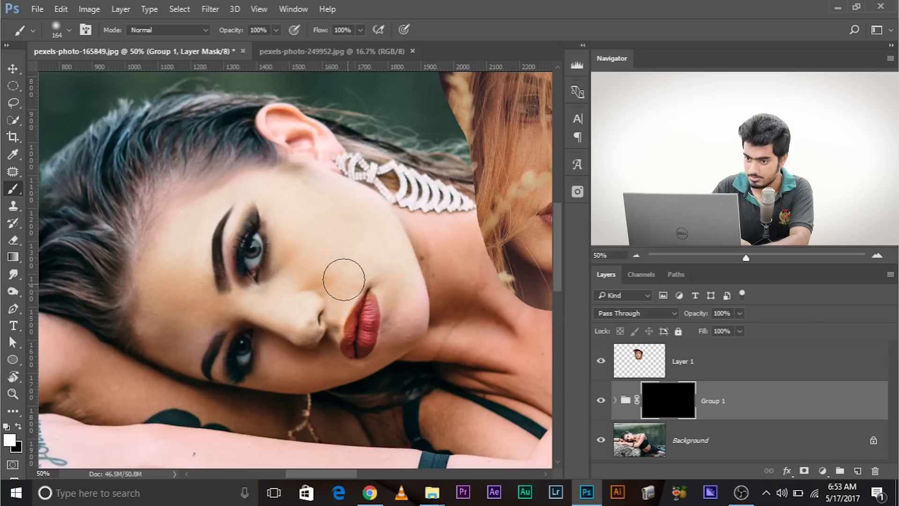
mouse_move(381, 301)
left_mouse_down()
mouse_move(408, 307)
mouse_move(370, 360)
mouse_move(294, 370)
mouse_move(278, 364)
left_mouse_up()
mouse_move(238, 309)
left_mouse_down()
mouse_move(184, 326)
mouse_move(192, 351)
mouse_move(151, 317)
mouse_move(164, 346)
left_mouse_up()
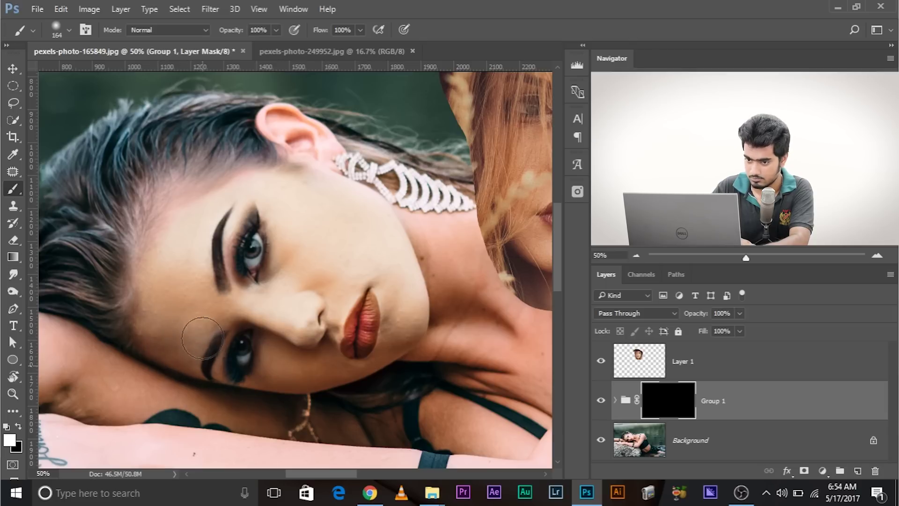
Reduce the brush to 88 px and paint the lips black on the group's mask to restore their original colour.
left_click_drag(331, 339, 318, 336)
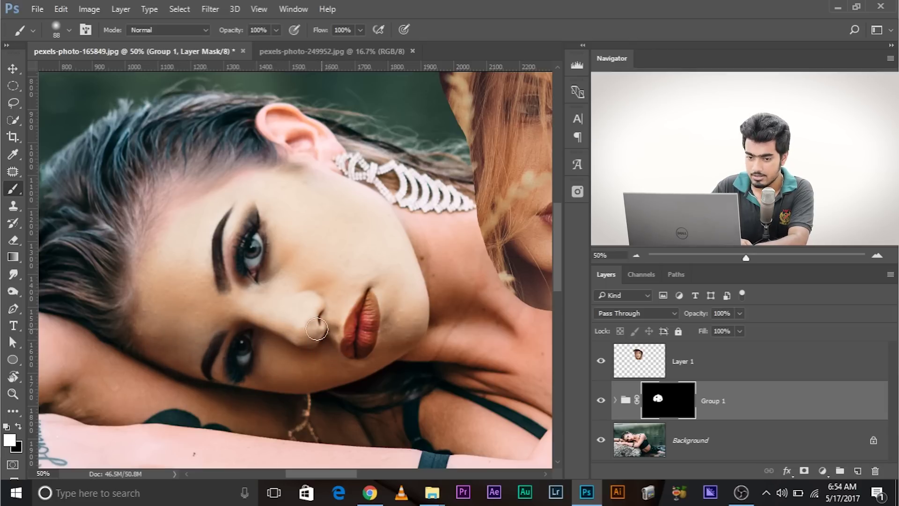
key("x")
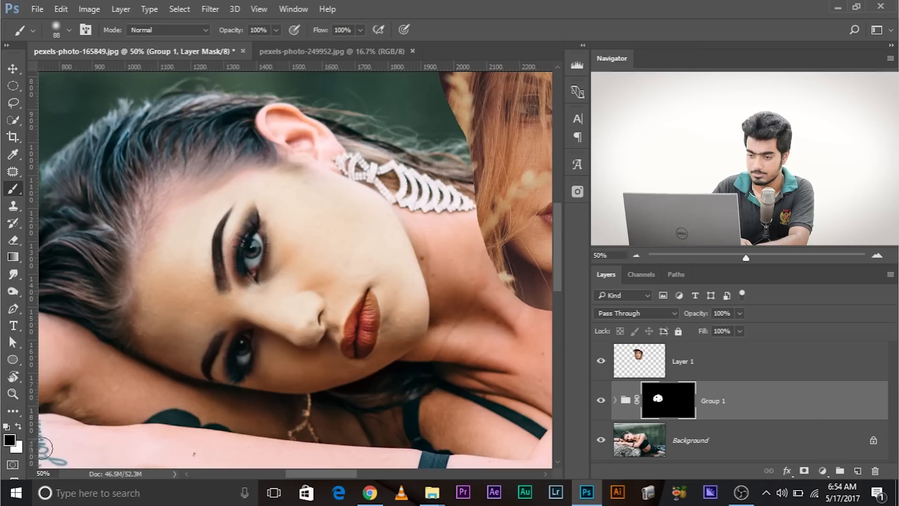
key("x")
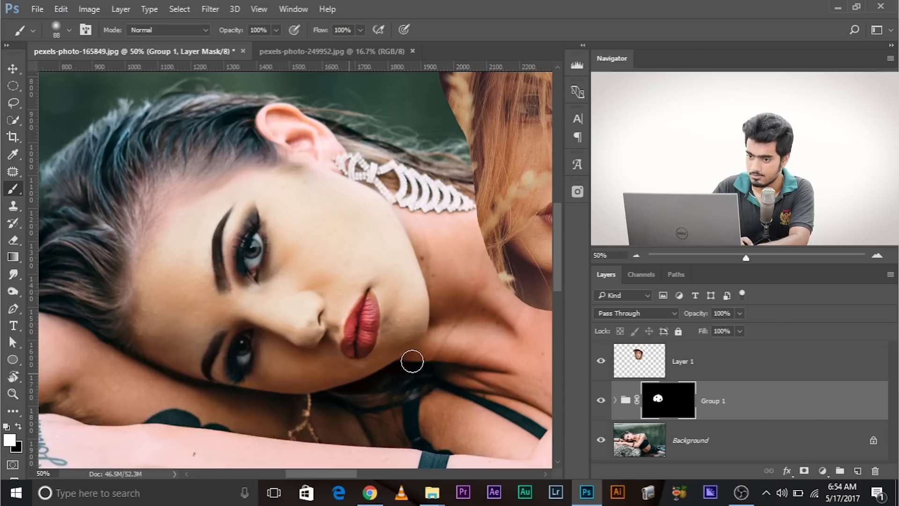
Enlarge the brush to 184 px and paint white on the group's mask over the model's neck.
key("ctrl+minus")
mouse_move(372, 293)
left_mouse_down()
mouse_move(394, 293)
mouse_move(368, 251)
left_mouse_up()
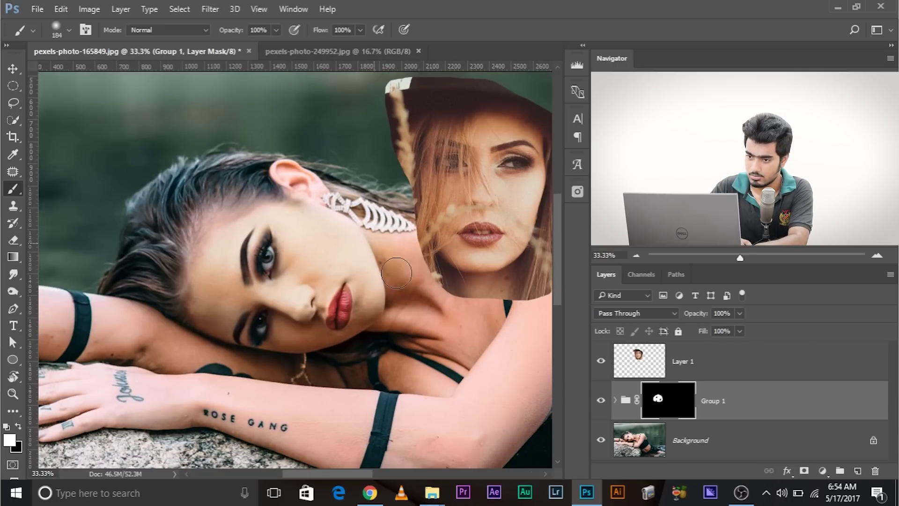
mouse_move(409, 315)
left_mouse_down()
mouse_move(393, 305)
mouse_move(409, 332)
mouse_move(477, 332)
mouse_move(454, 303)
mouse_move(470, 294)
mouse_move(473, 309)
mouse_move(495, 319)
mouse_move(460, 350)
mouse_move(416, 297)
left_mouse_up()
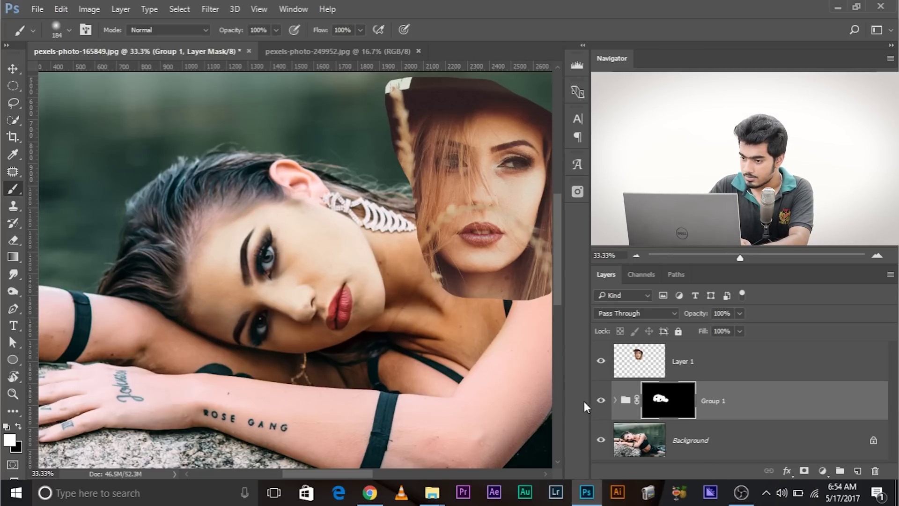
Expand Group 1 and add a Hue/Saturation adjustment layer directly above Gradient Map 1 inside it.
left_click(613, 400)
scroll(639, 401, "down", 2)
scroll(639, 402, "up", 1)
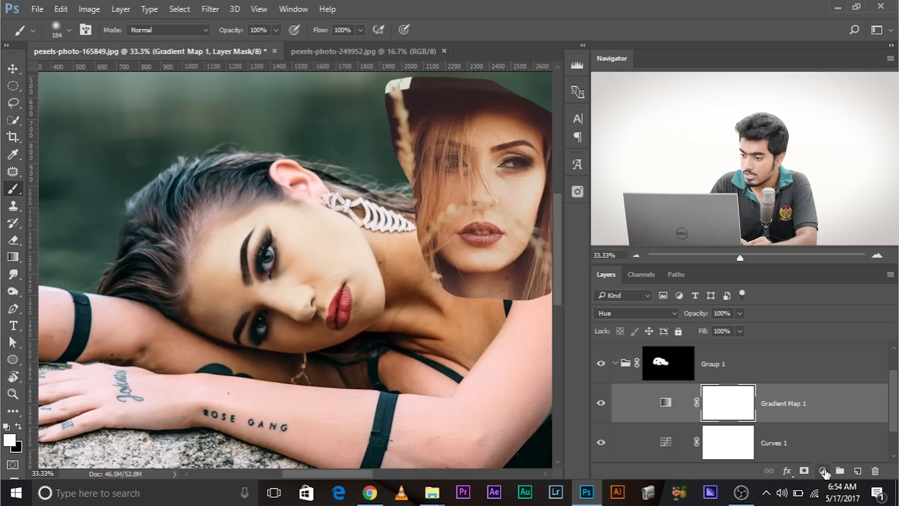
left_click(823, 471)
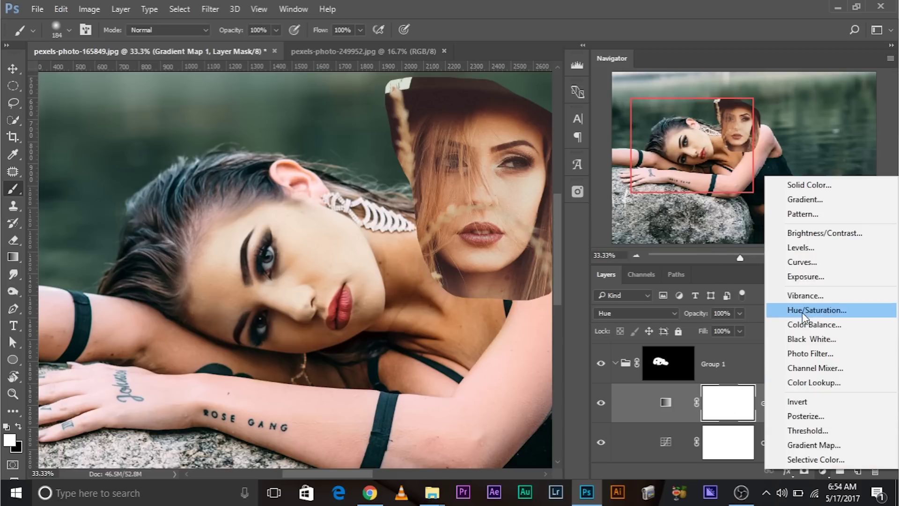
left_click(803, 311)
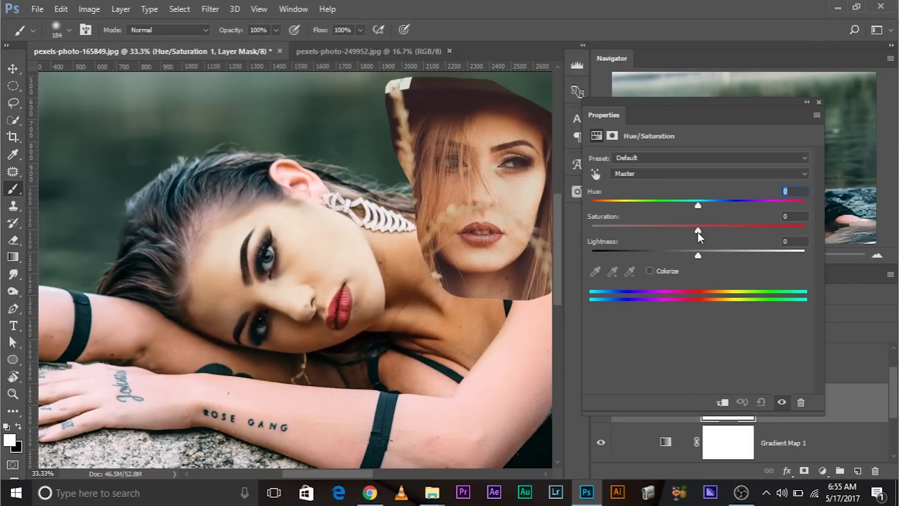
Raise the saturation of Hue/Saturation 1 to about +20 and select Group 1's layer mask.
left_click_drag(698, 229, 729, 233)
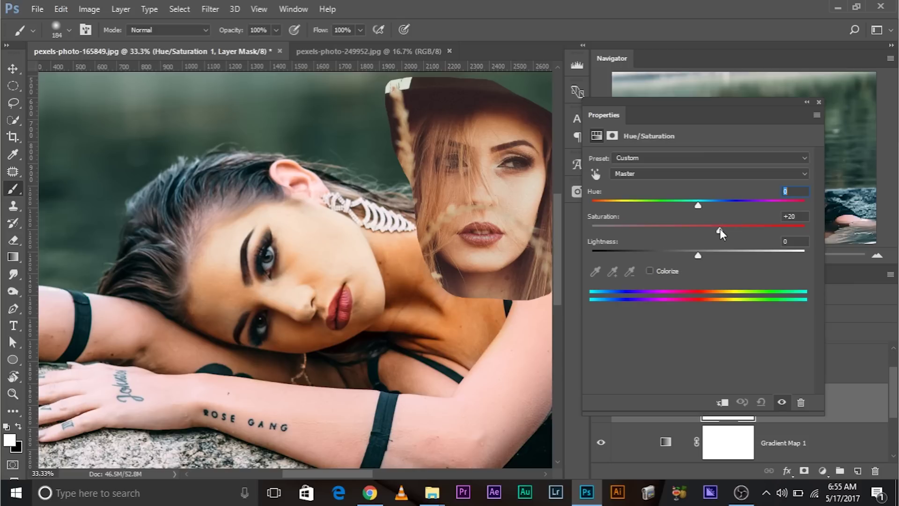
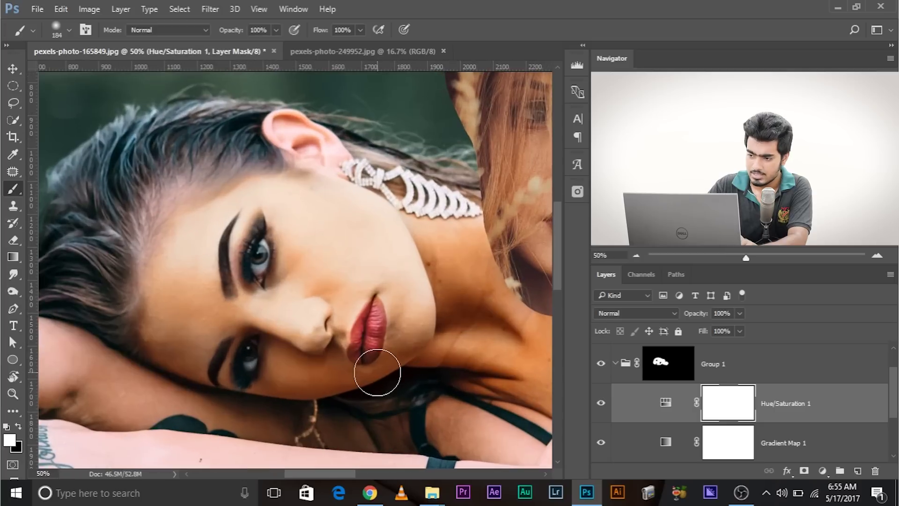
left_click(674, 364)
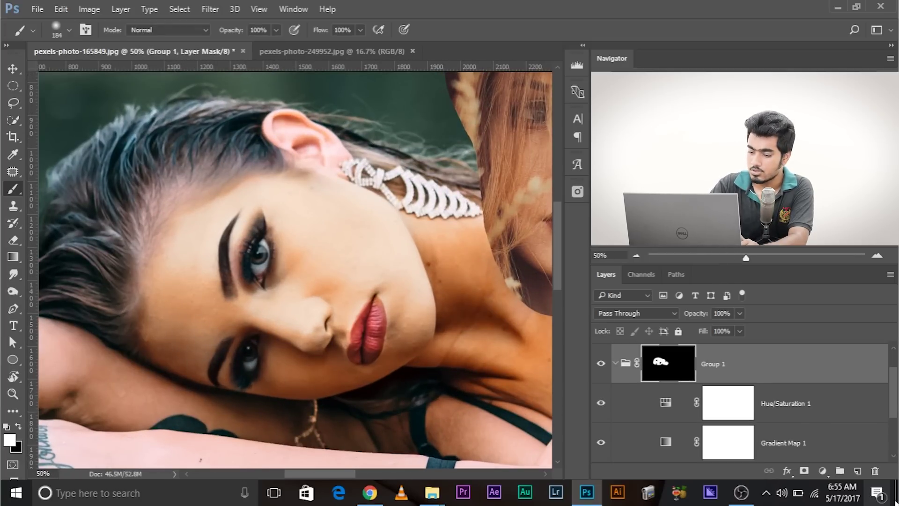
key("ctrl+minus")
scroll(771, 406, "down", 1)
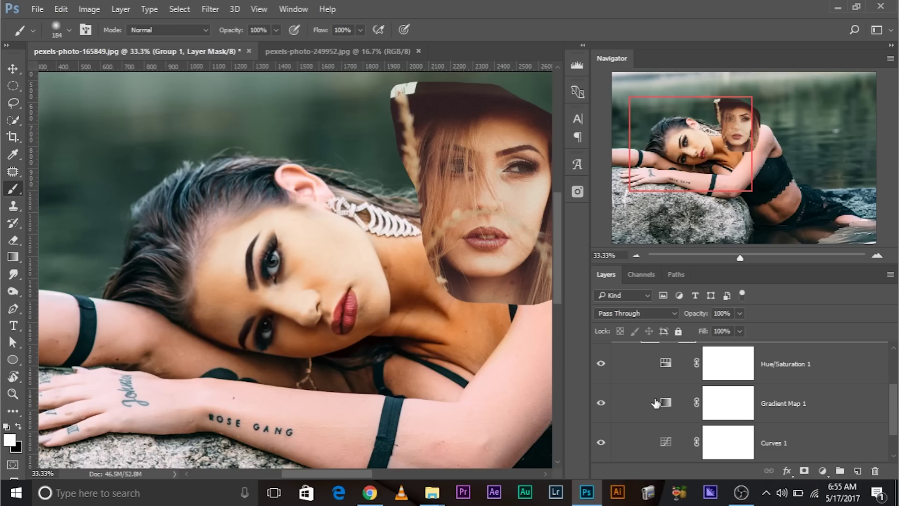
double_click(655, 402)
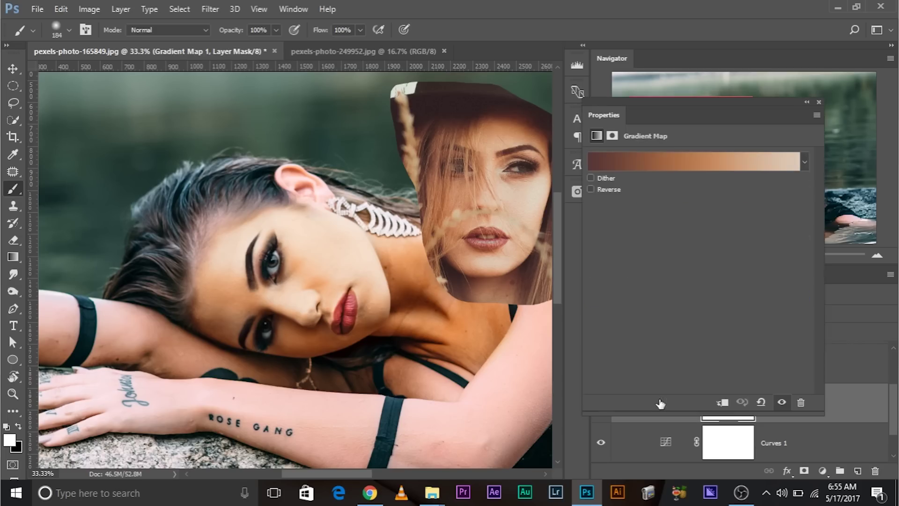
left_click(690, 168)
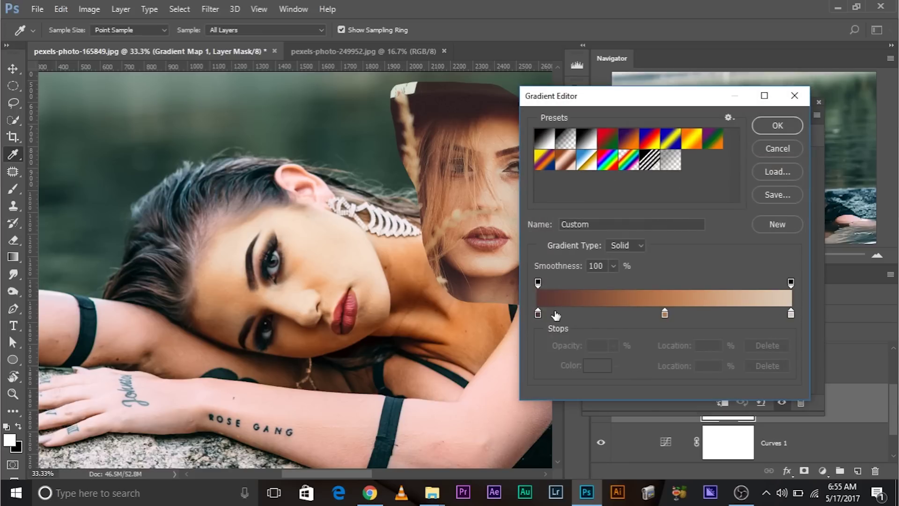
double_click(665, 313)
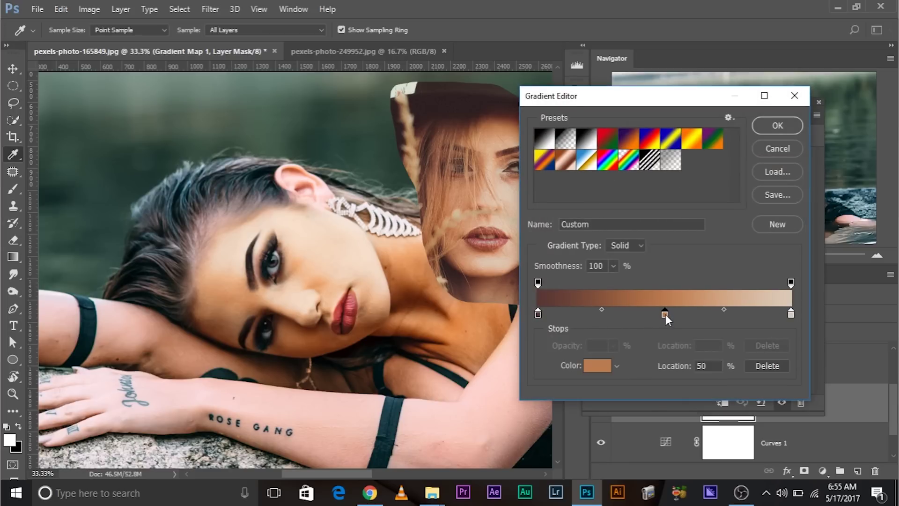
left_click_drag(579, 93, 638, 95)
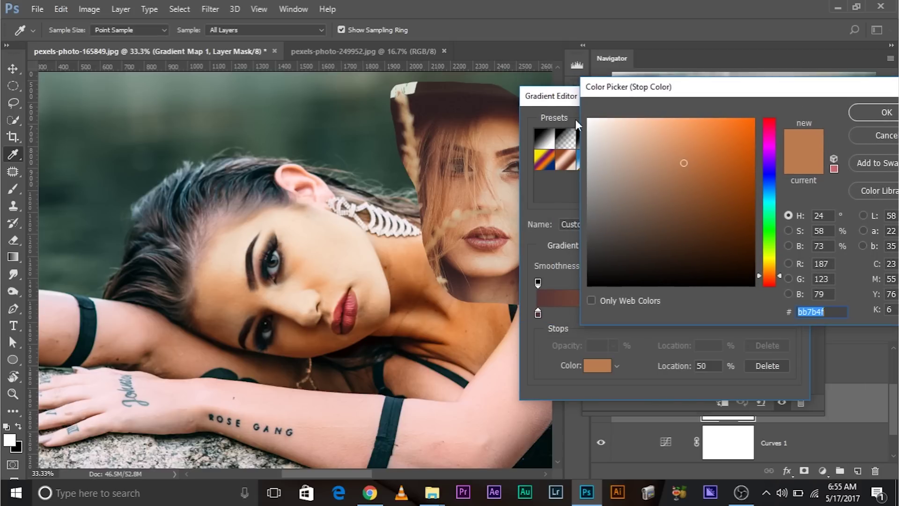
type("ffffff")
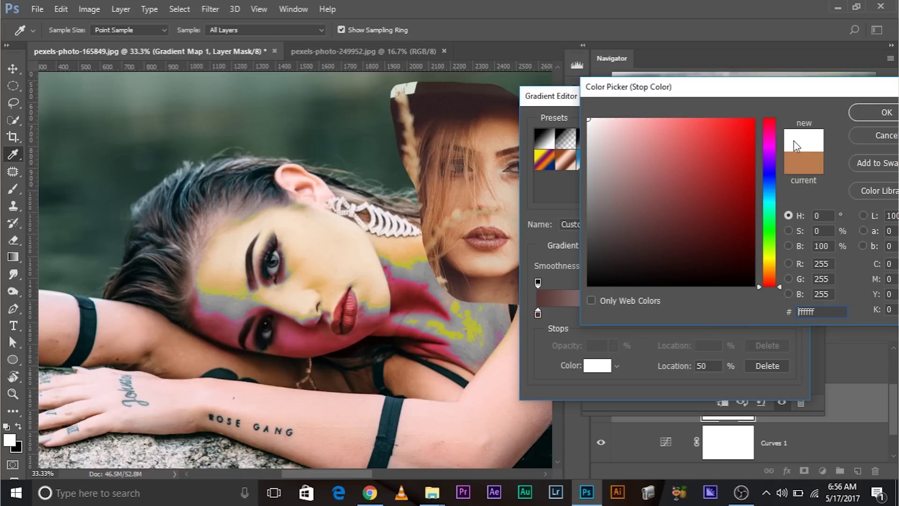
left_click(880, 136)
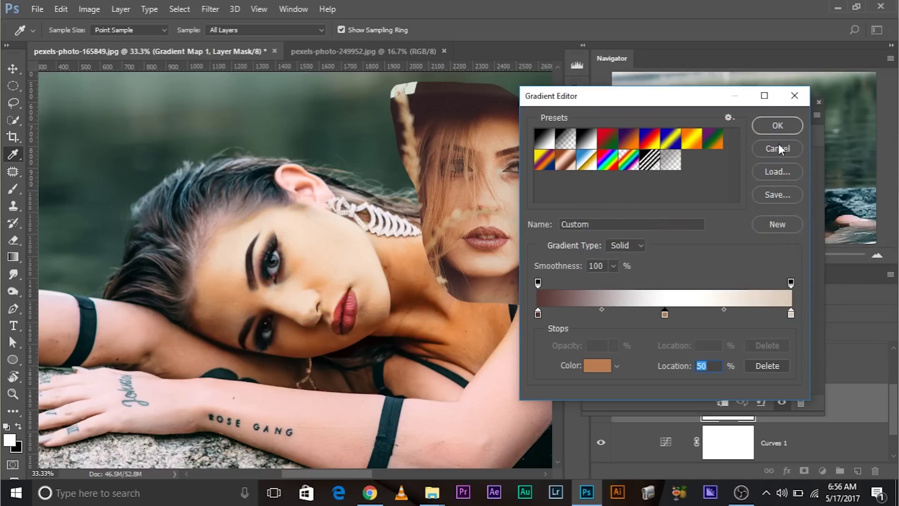
left_click(780, 146)
left_click(819, 102)
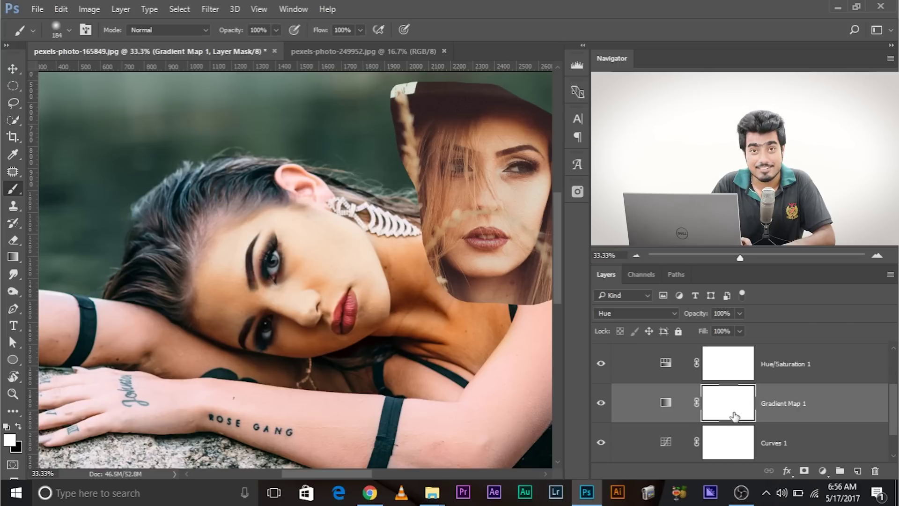
Open the middle colour stop of Gradient Map 1 for editing, with the eyedropper sampling All Layers.
left_click(667, 410)
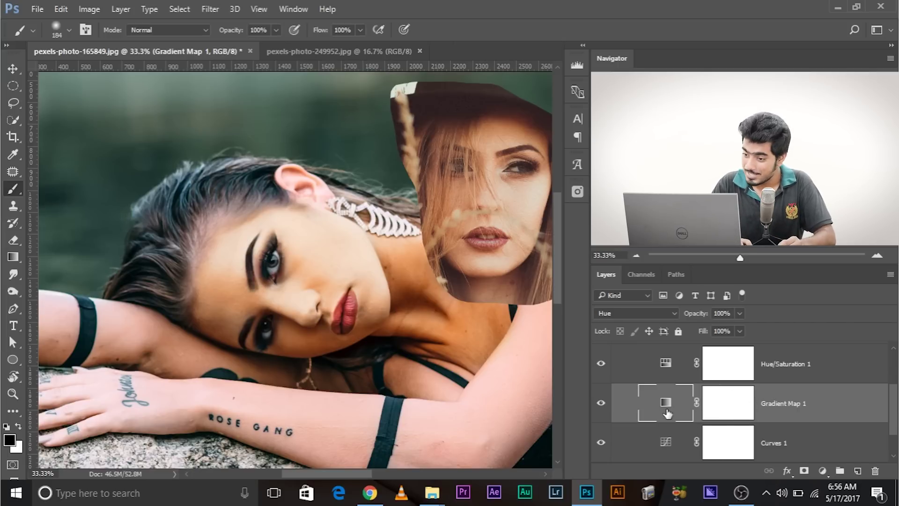
double_click(667, 411)
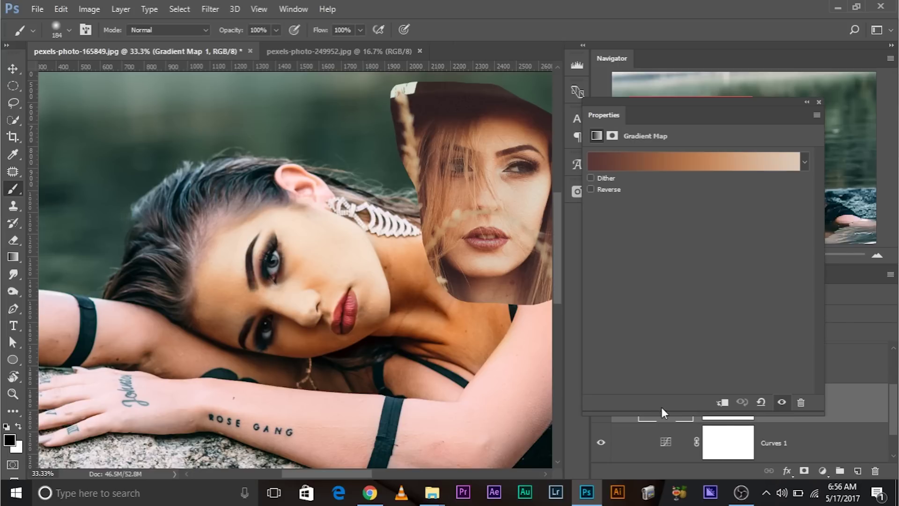
left_click(678, 159)
left_click_drag(680, 100, 775, 107)
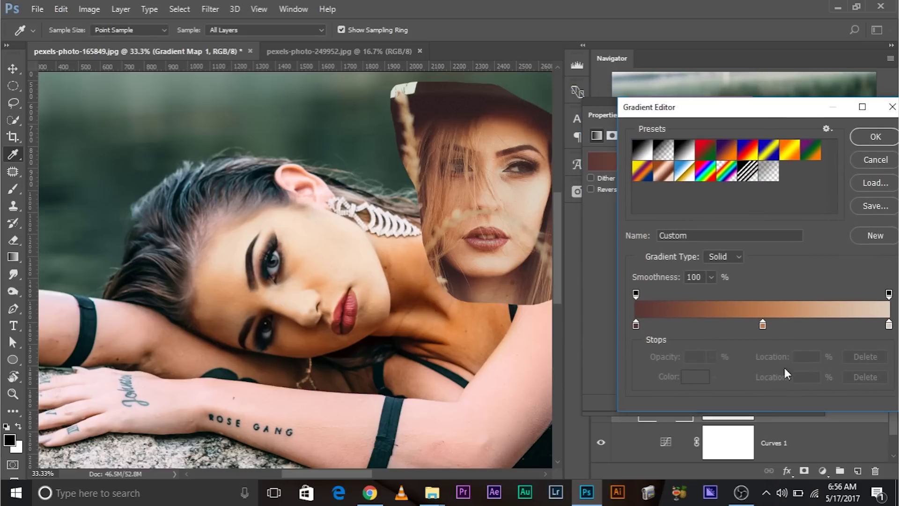
double_click(763, 324)
left_click_drag(435, 85, 689, 122)
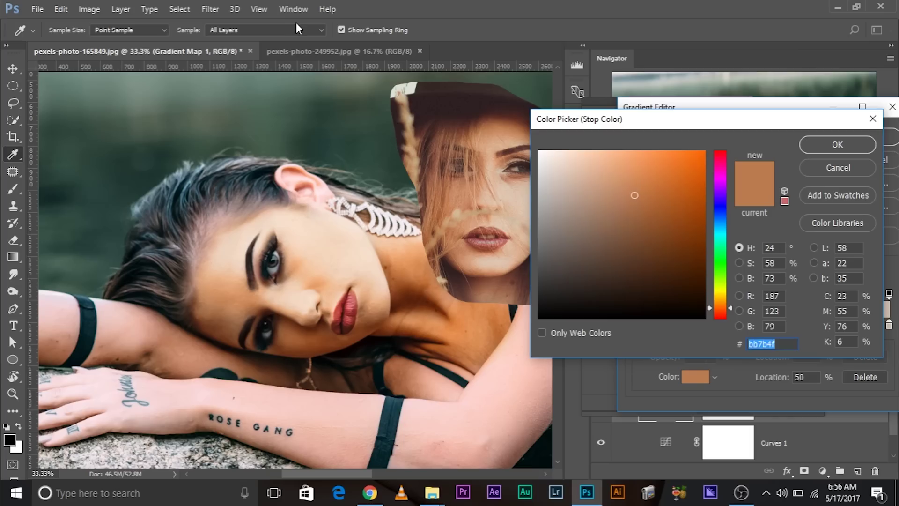
left_click(296, 30)
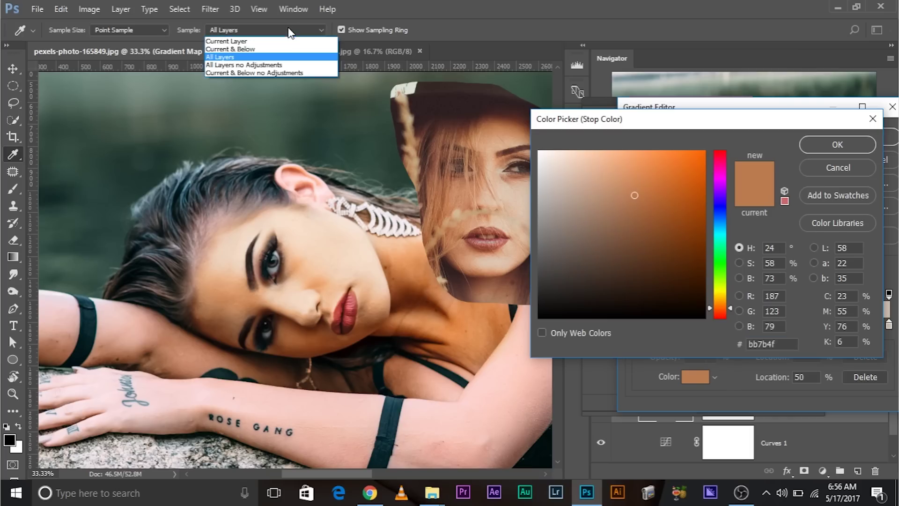
left_click(272, 57)
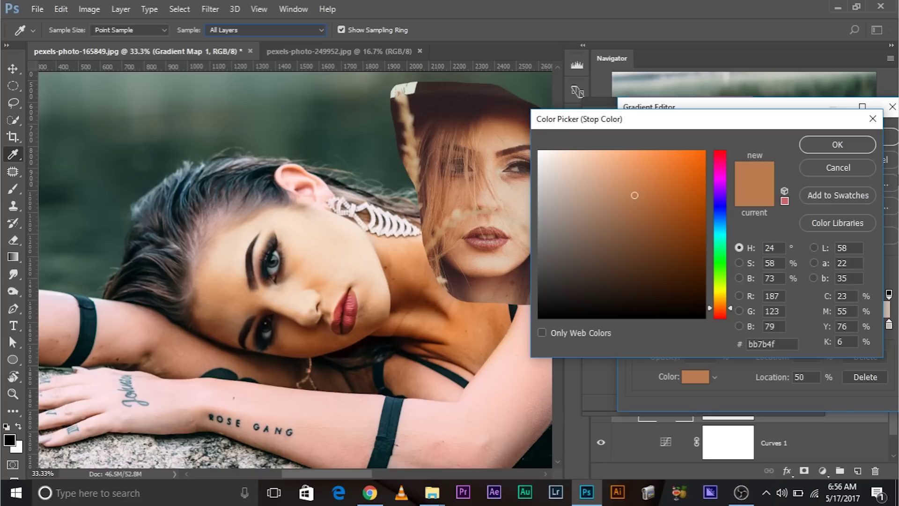
Sample the reference face's forehead to set the gradient's middle stop to c88b5e, and apply the edited gradient.
left_click(498, 126)
left_click_drag(504, 126, 520, 218)
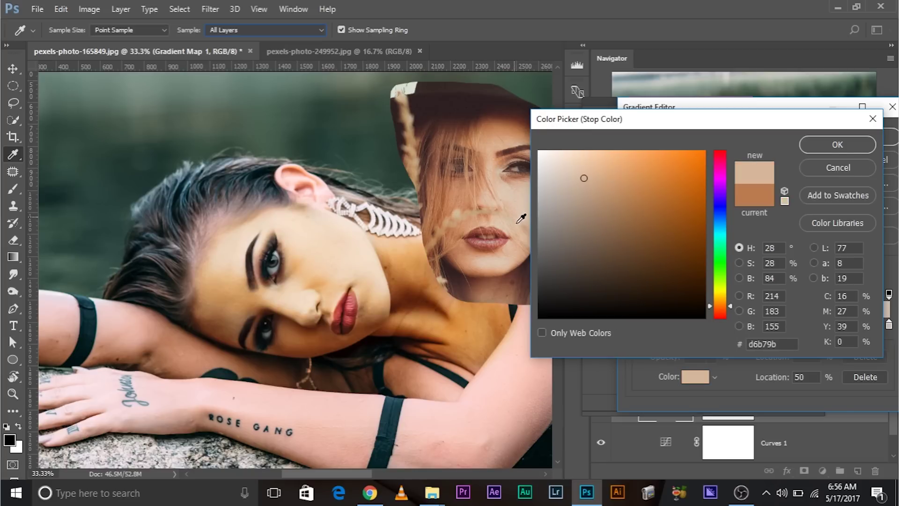
left_click(515, 127)
left_click(523, 202)
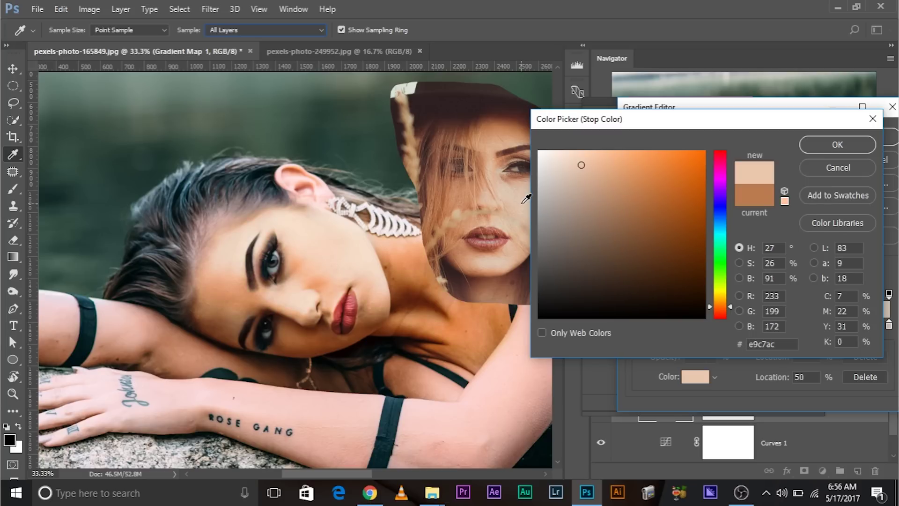
left_click(510, 130)
left_click(510, 131)
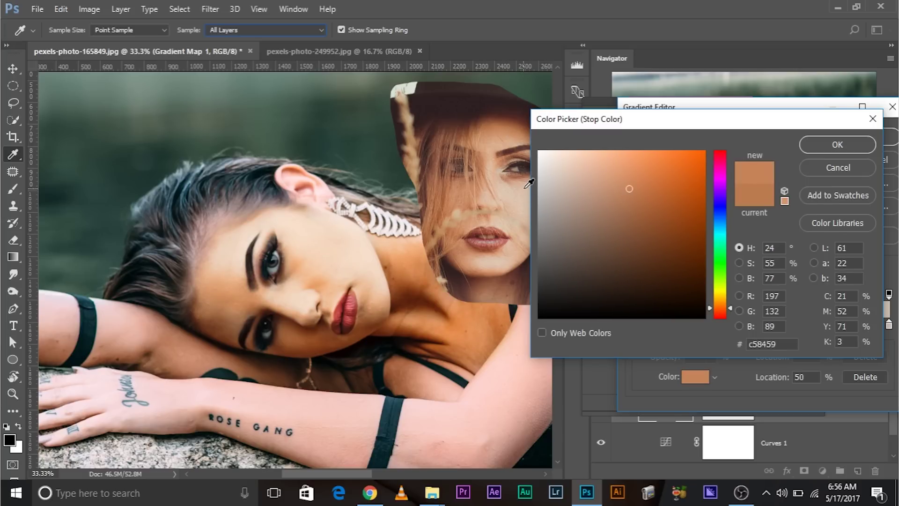
left_click(529, 188)
left_click(515, 179)
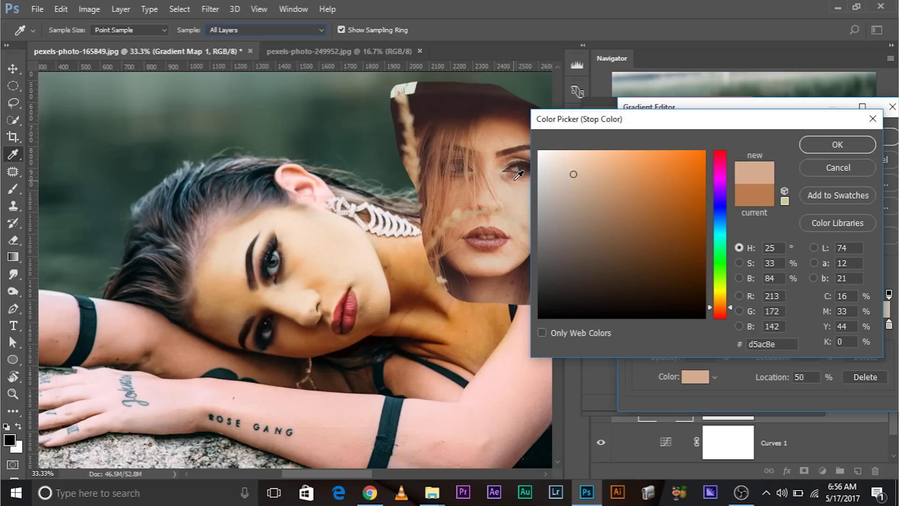
left_click(507, 131)
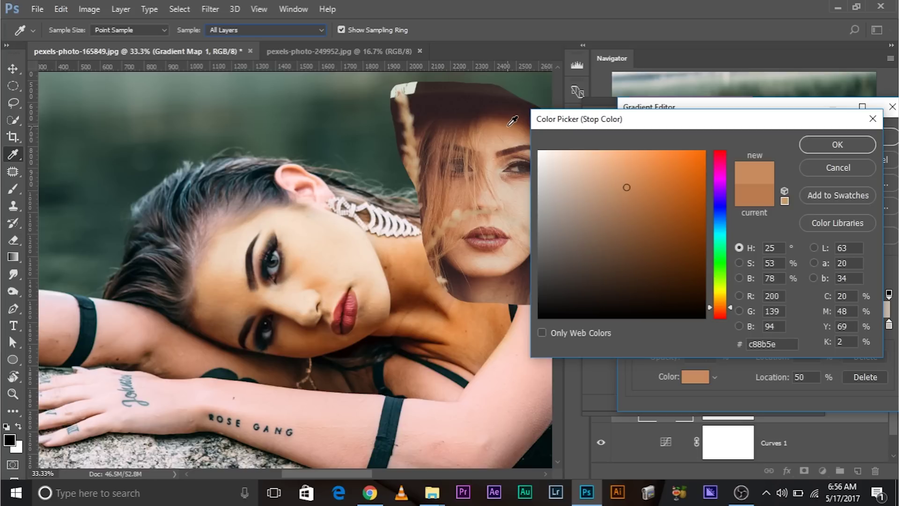
left_click(864, 145)
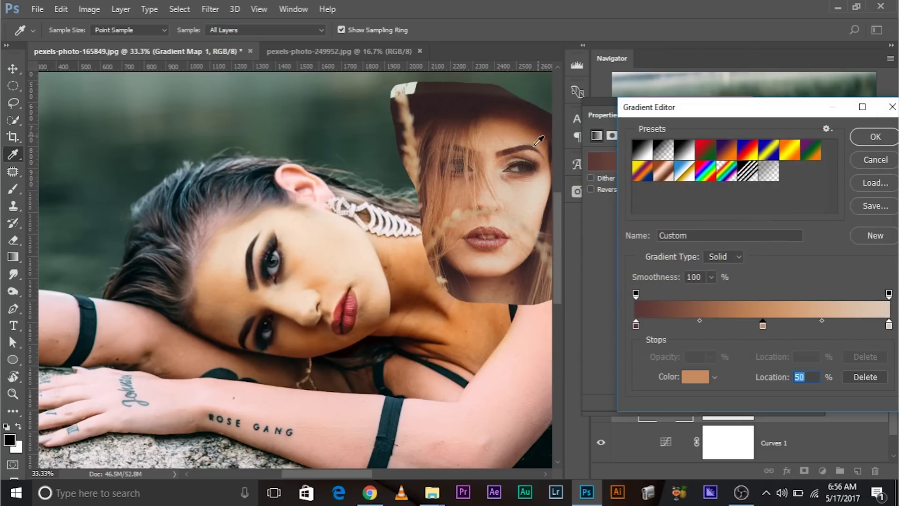
left_click(874, 137)
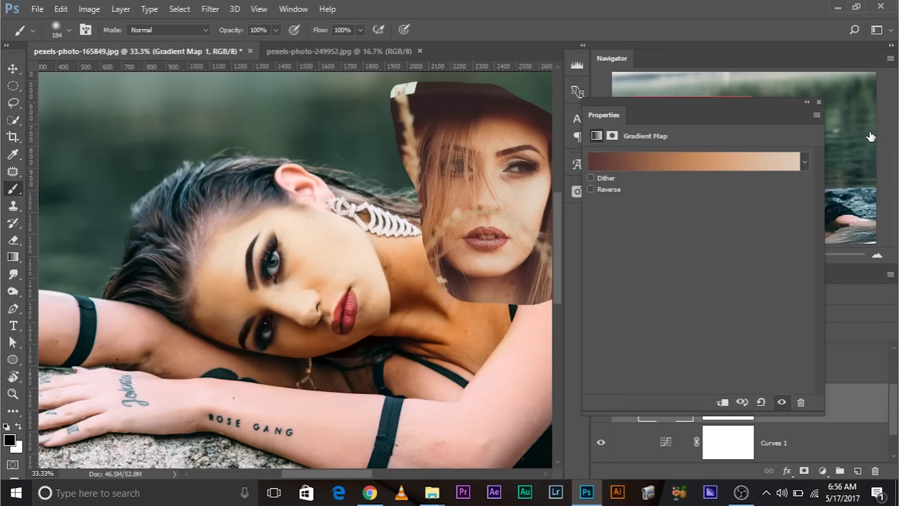
left_click(818, 102)
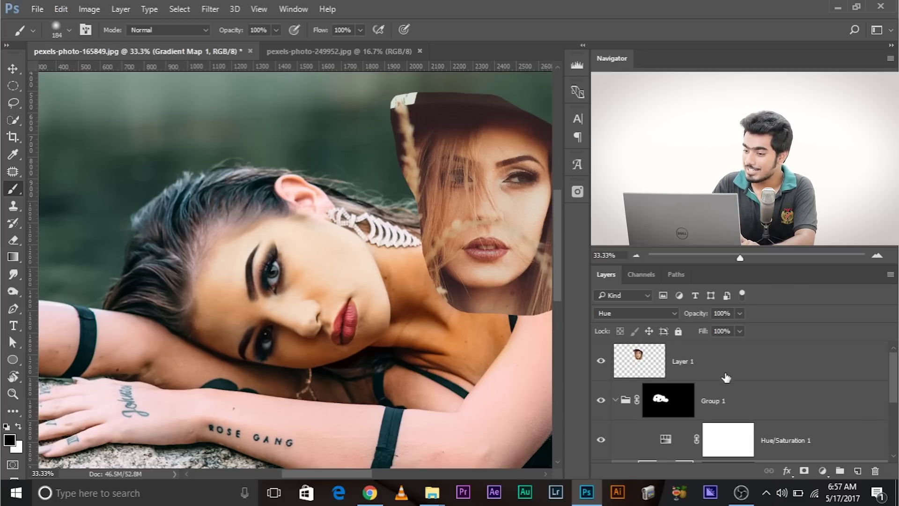
Add a Curves adjustment layer directly above Group 1, beneath Layer 1.
left_click(752, 396)
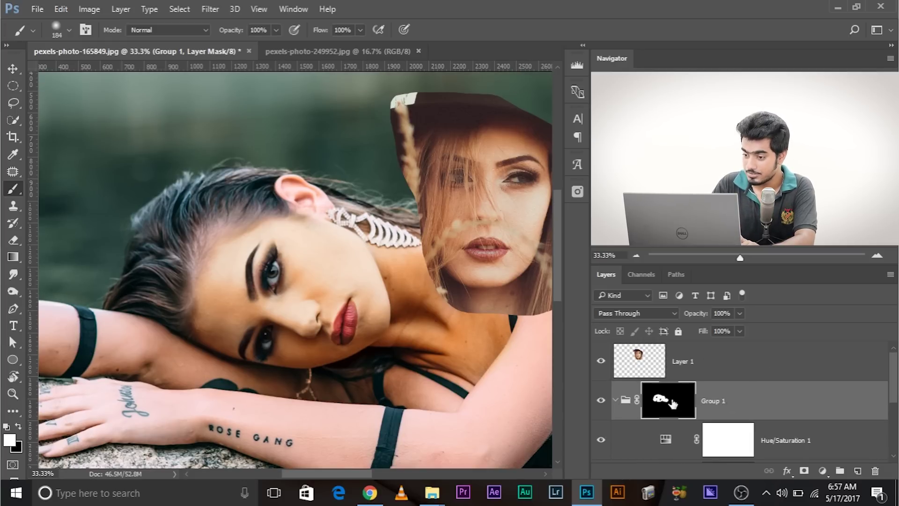
left_click(822, 470)
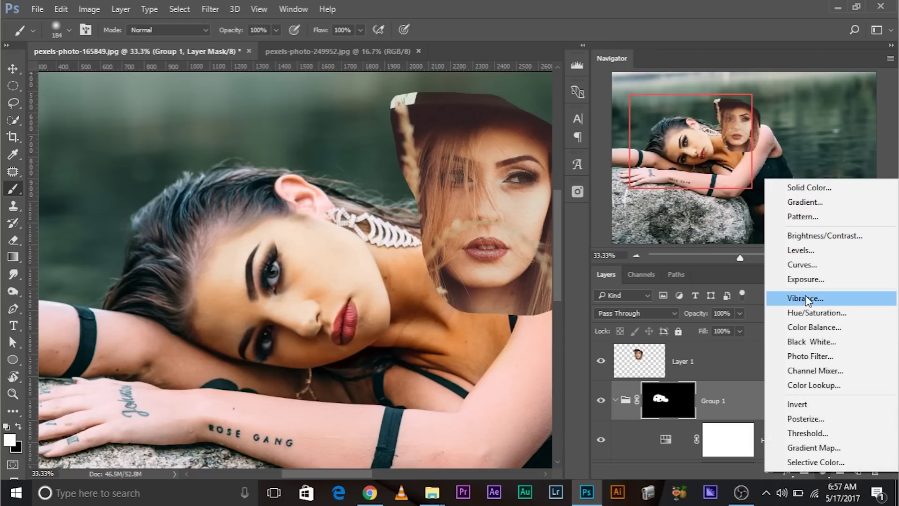
left_click(796, 451)
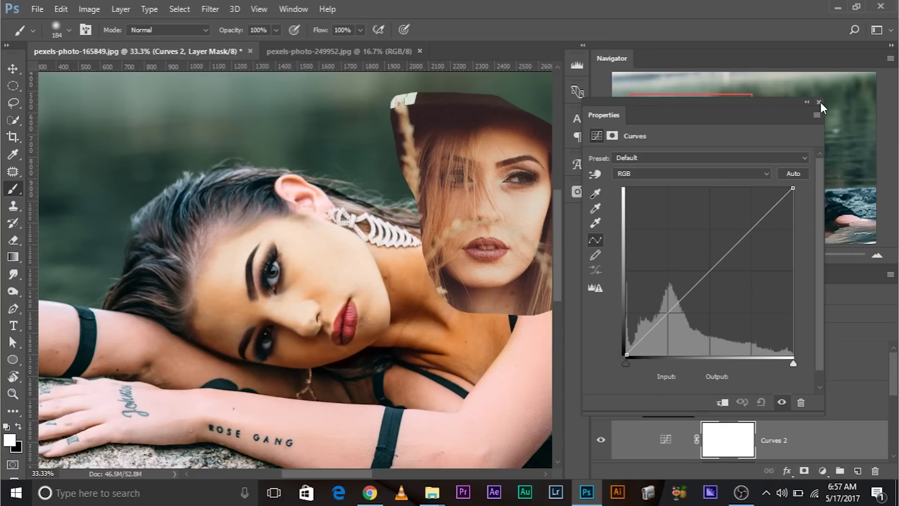
left_click(819, 101)
left_click_drag(774, 461, 765, 423)
left_click(780, 445)
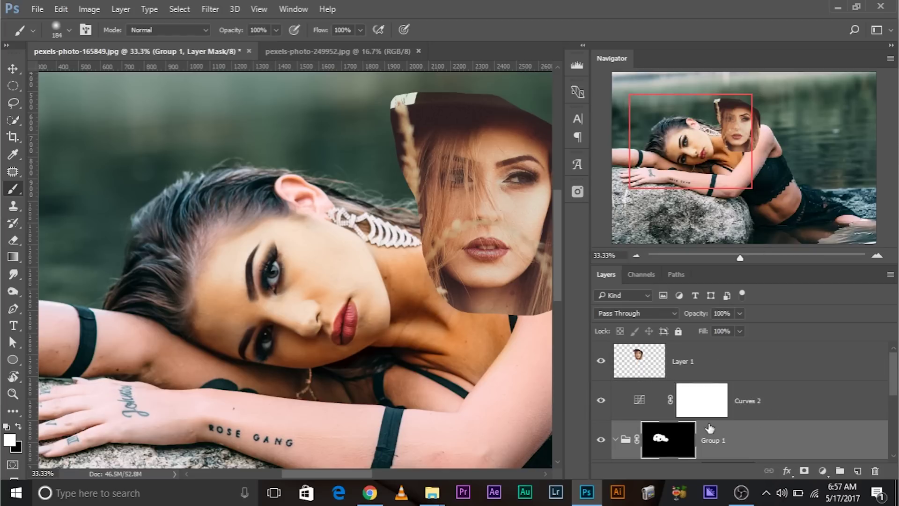
Lift the blacks in Curves 2 to output 21 at input 0 and add a point at input 38, output 50.
double_click(639, 399)
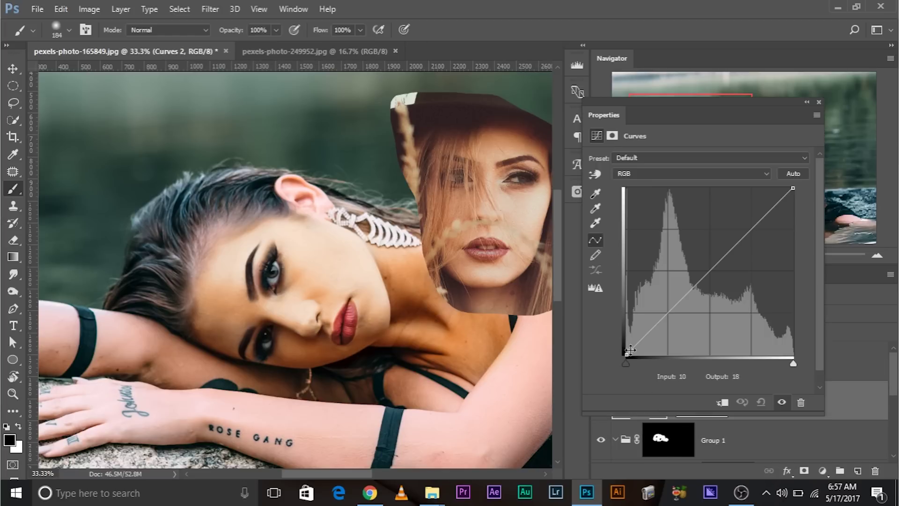
left_click_drag(626, 355, 622, 340)
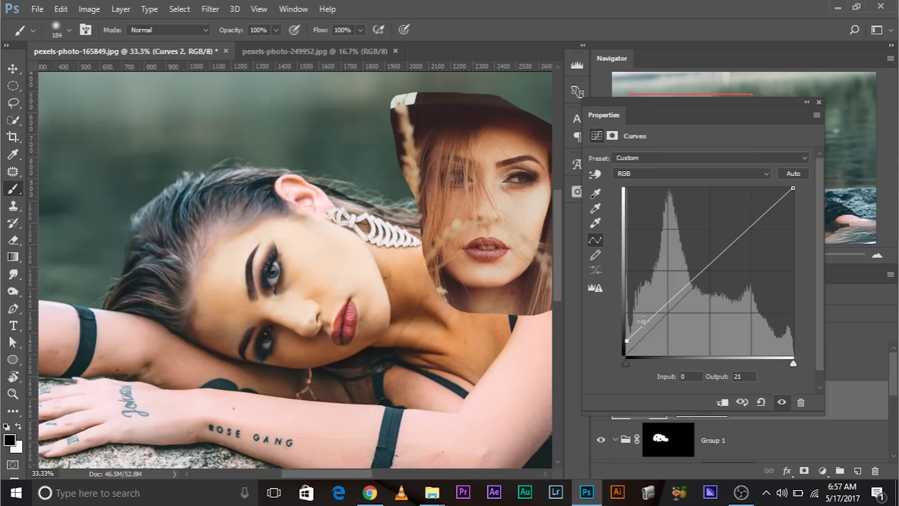
left_click_drag(648, 319, 652, 321)
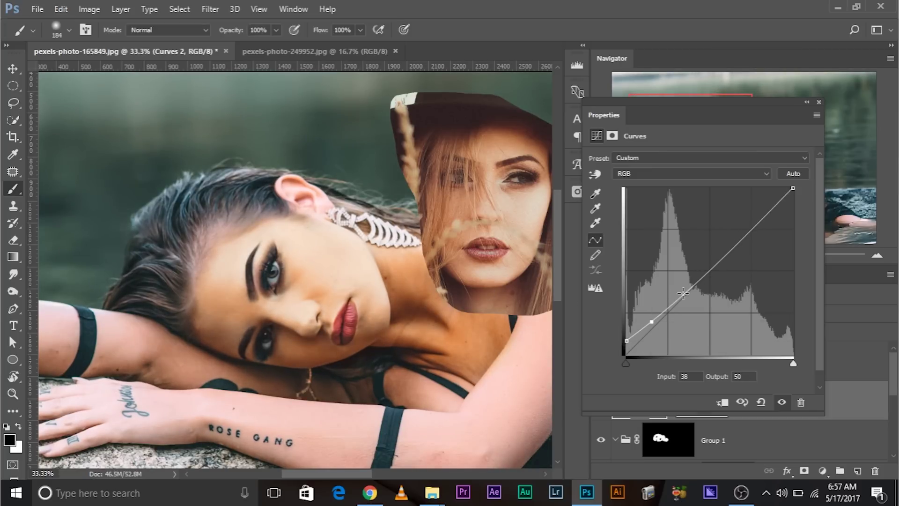
left_click(819, 102)
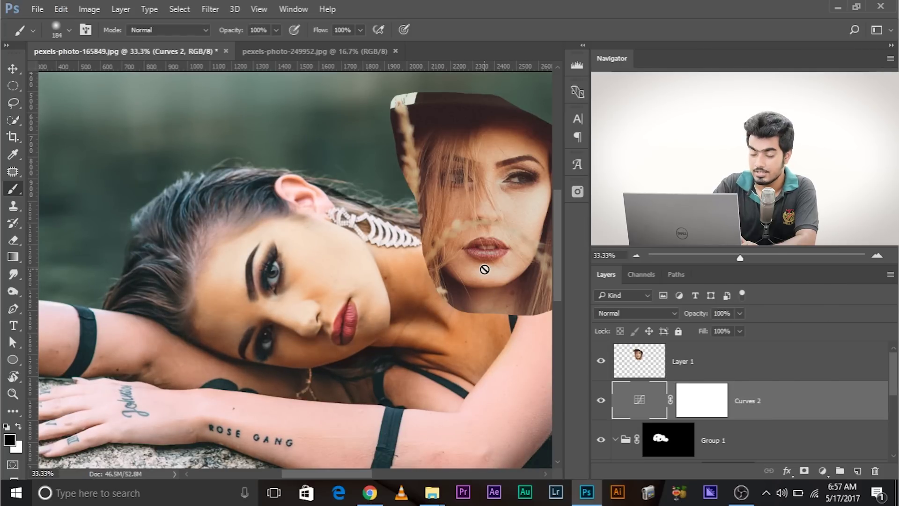
Show only the Background layer to view the whole original photo for comparison.
scroll(484, 268, "down", 2)
scroll(484, 268, "down", 1)
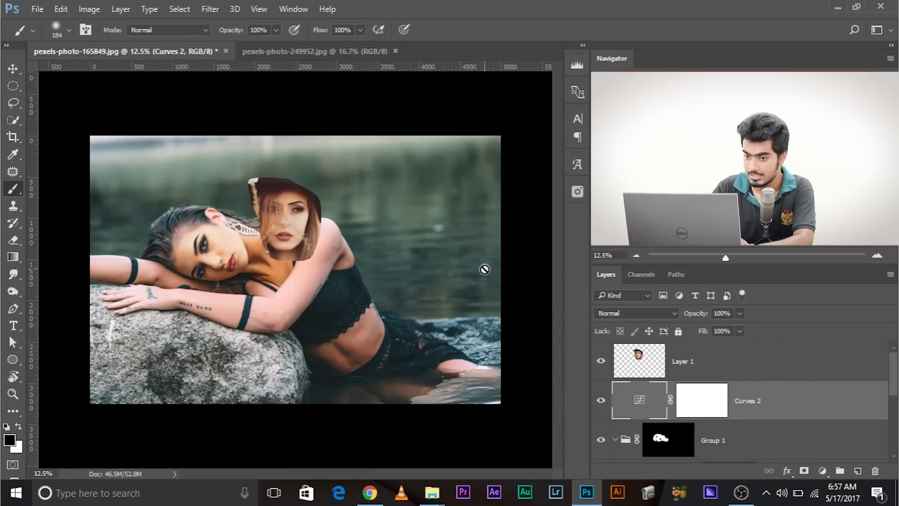
scroll(611, 417, "down", 3)
left_click(601, 442, "alt")
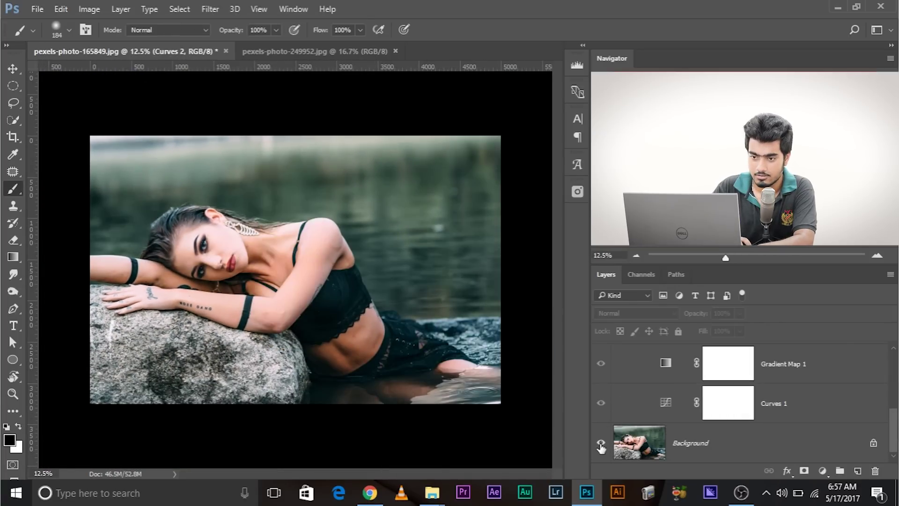
Show all layers again and lower Group 1's opacity to 77%.
left_click(601, 442, "alt")
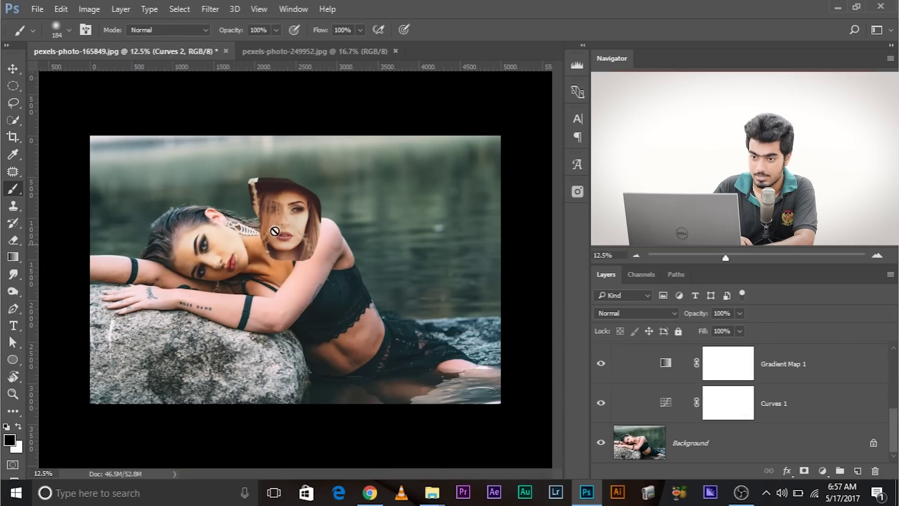
scroll(762, 451, "up", 3)
left_click(735, 401)
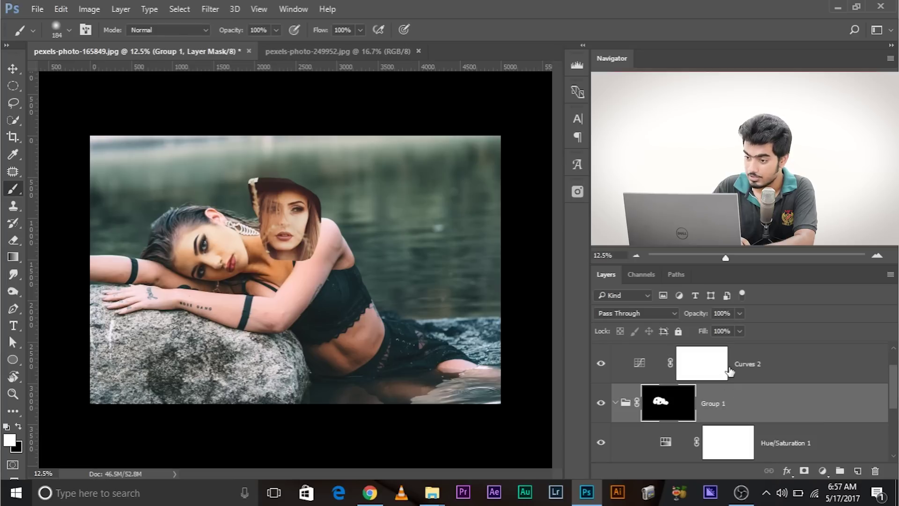
left_click_drag(740, 313, 712, 328)
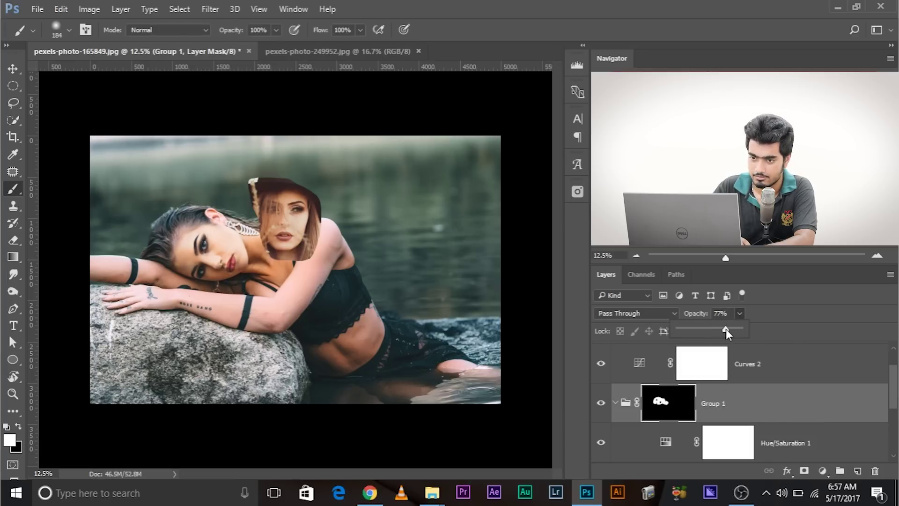
left_click(533, 271)
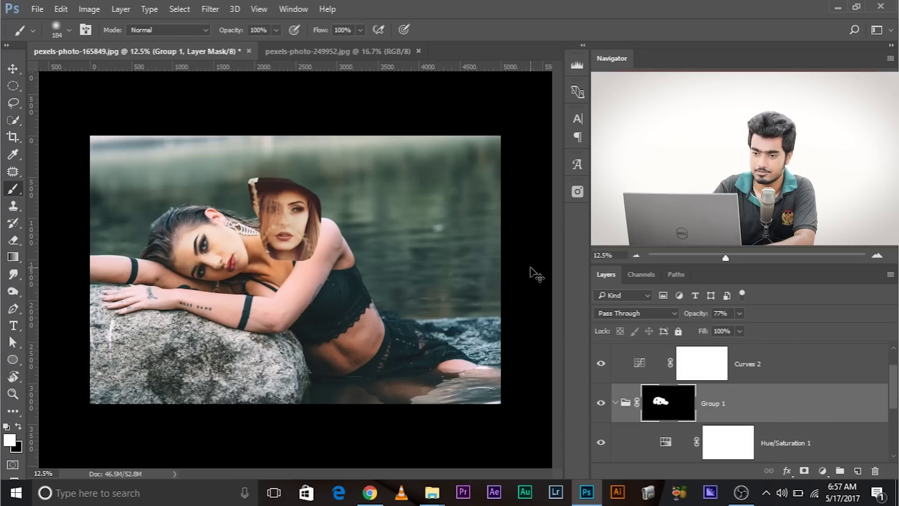
Compare the original photo with the edit by isolating the Background layer and restoring all layers.
key("ctrl+plus")
scroll(710, 414, "down", 5)
left_click(602, 443, "alt")
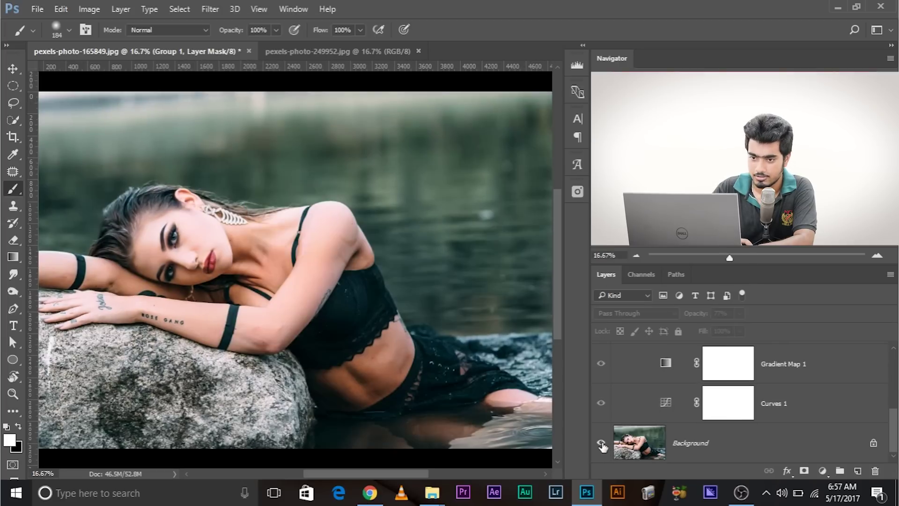
left_click(601, 443, "alt")
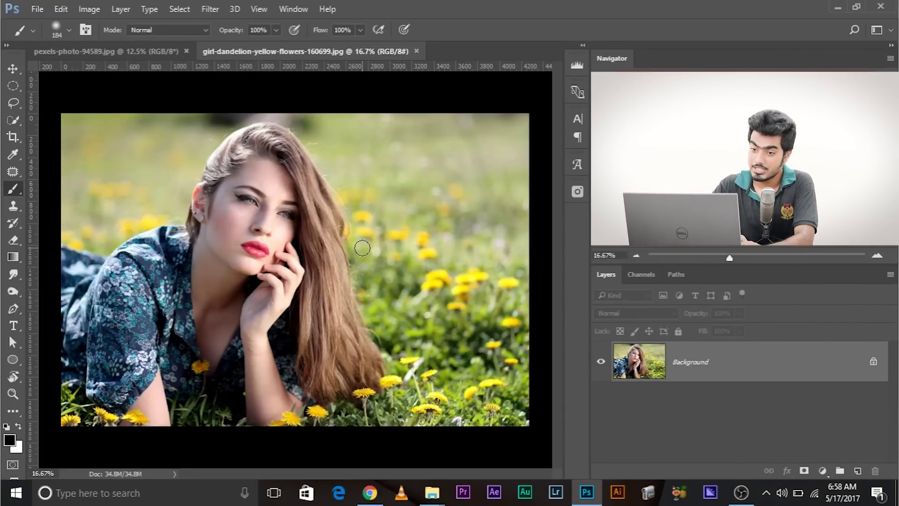
Select the blonde woman's face in pexels-photo-94589.jpg with a freehand Lasso outline.
left_click(139, 53)
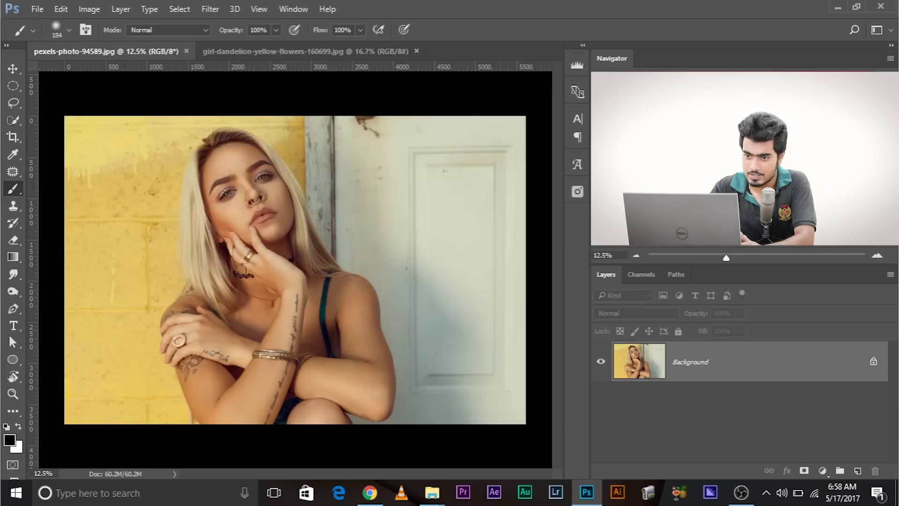
left_click(11, 102)
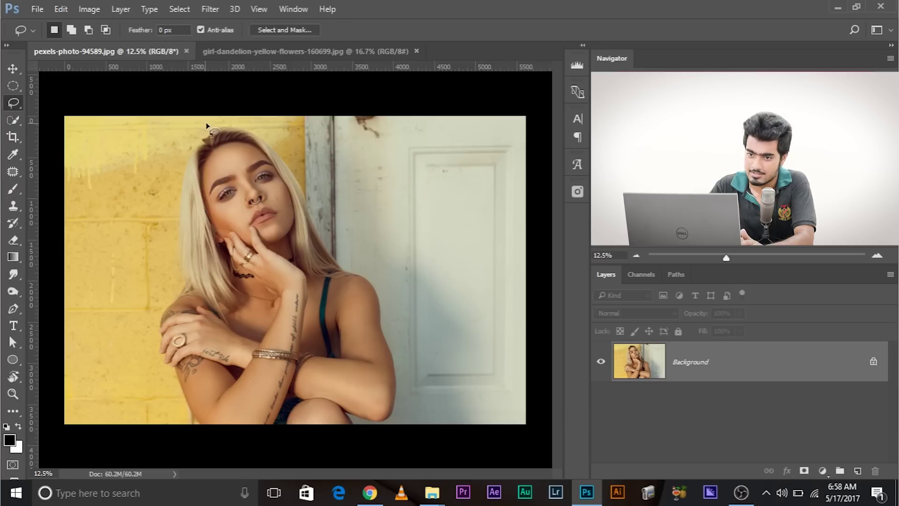
mouse_move(203, 145)
left_mouse_down()
mouse_move(192, 180)
mouse_move(199, 233)
left_mouse_up()
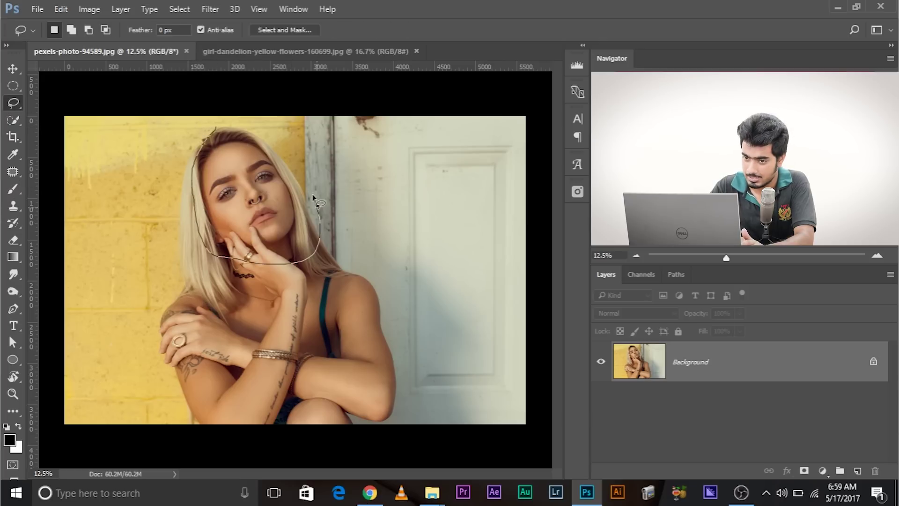
left_click_drag(245, 126, 239, 125)
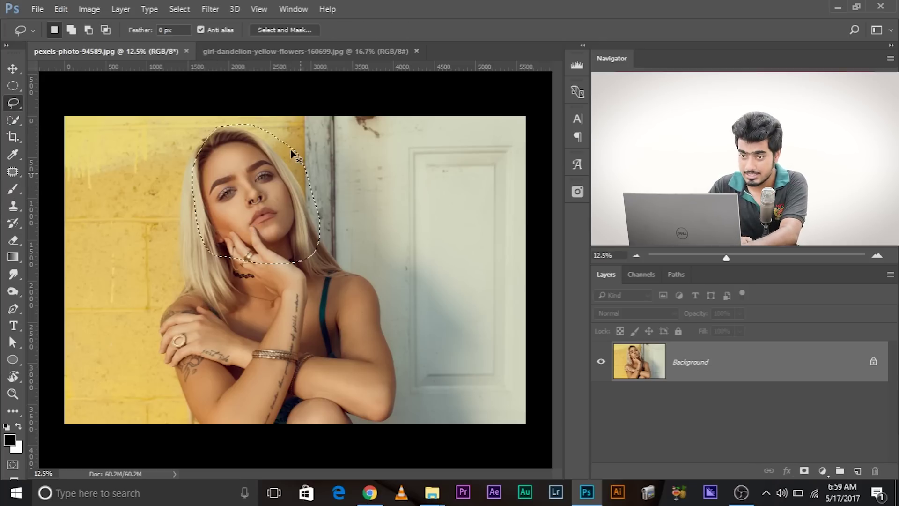
Paste the selected face into girl-dandelion-yellow-flowers-160699.jpg and move it beside the model's face.
left_click(280, 50)
key("ctrl+v")
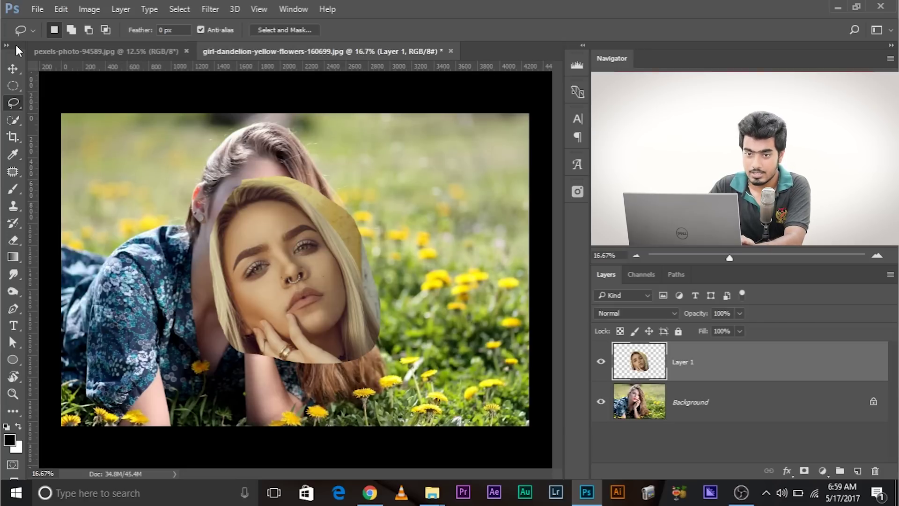
left_click(13, 69)
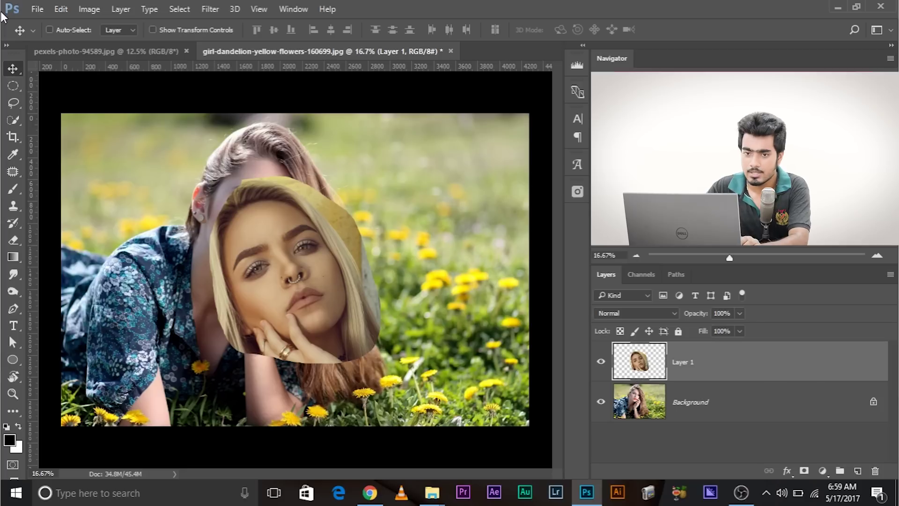
left_click_drag(286, 291, 416, 241)
Add a Curves adjustment layer directly above Background with a midtone point at input 135, output 127.
left_click(760, 402)
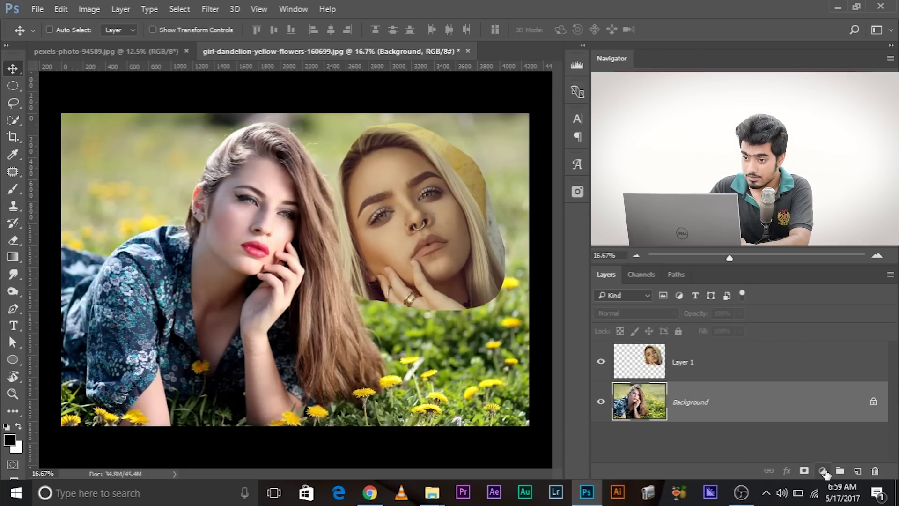
left_click(823, 472)
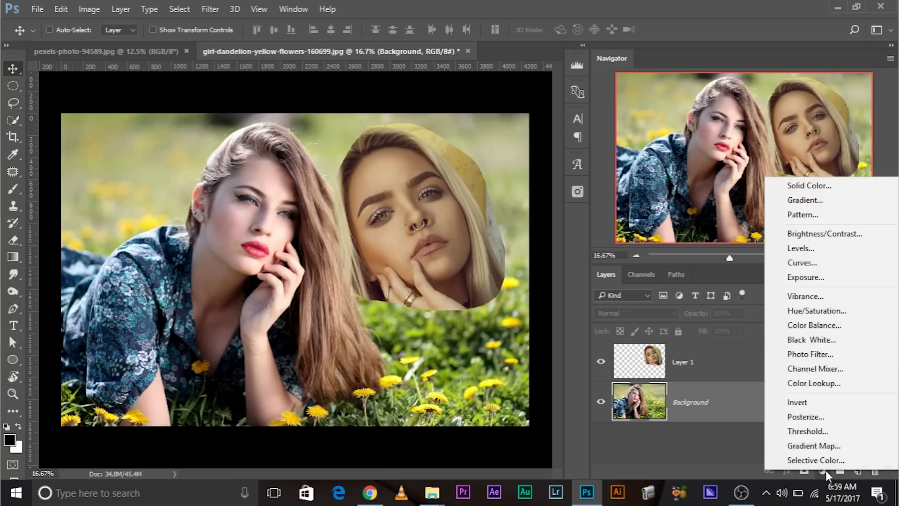
left_click(814, 266)
left_click_drag(713, 272, 714, 271)
Darken the model's skin in Curves 1 by pulling the midtone point slightly lower and reducing the white point to output 239.
key("ctrl+plus")
key("ctrl+plus")
key("ctrl+plus")
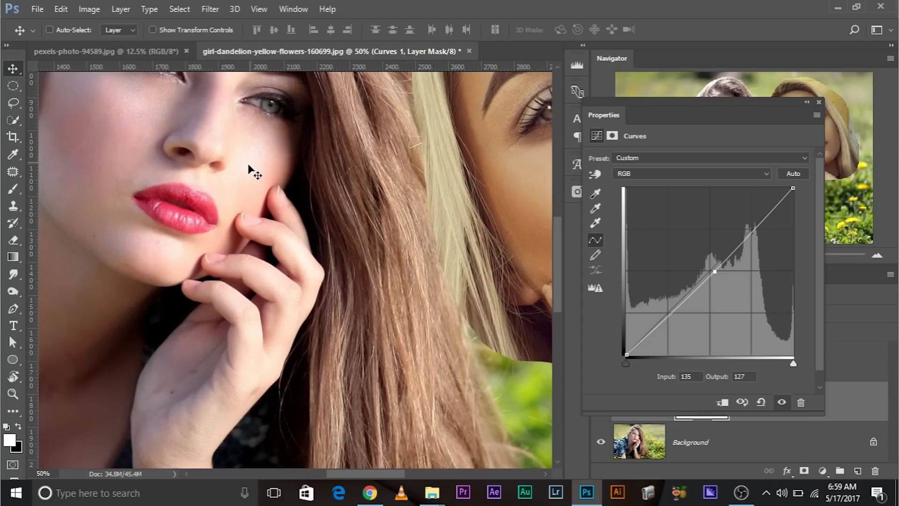
left_click_drag(255, 163, 226, 265)
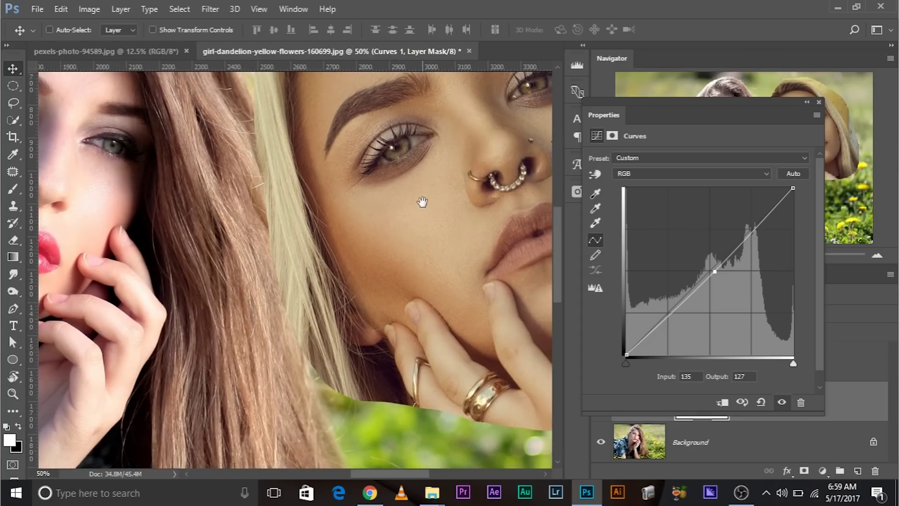
left_click_drag(74, 231, 148, 291)
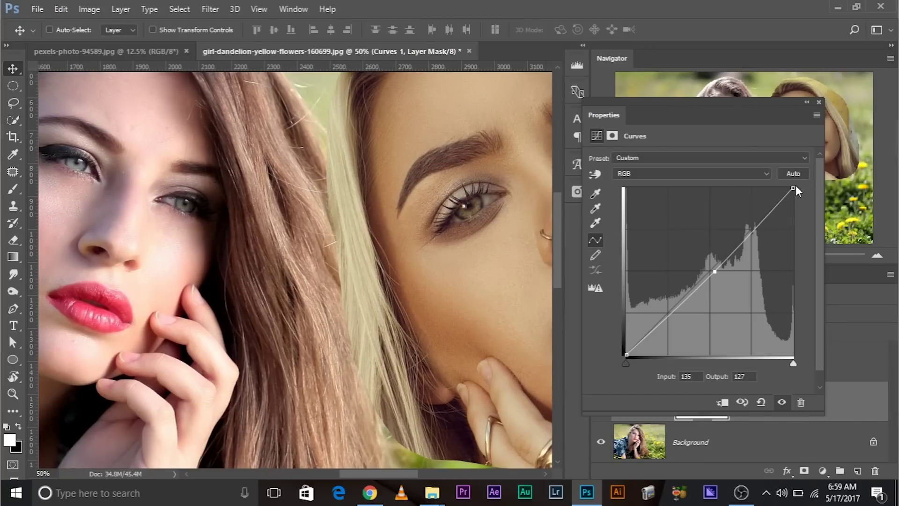
left_click_drag(715, 272, 718, 275)
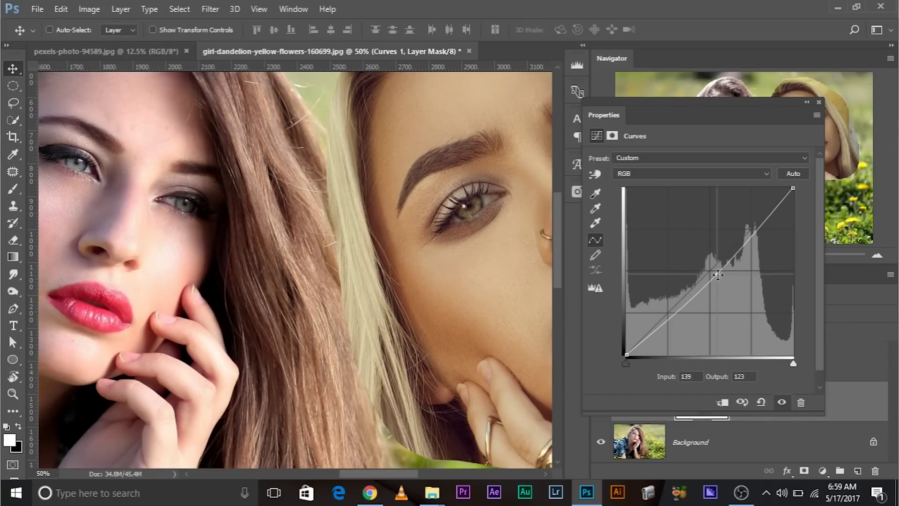
left_click_drag(793, 188, 798, 195)
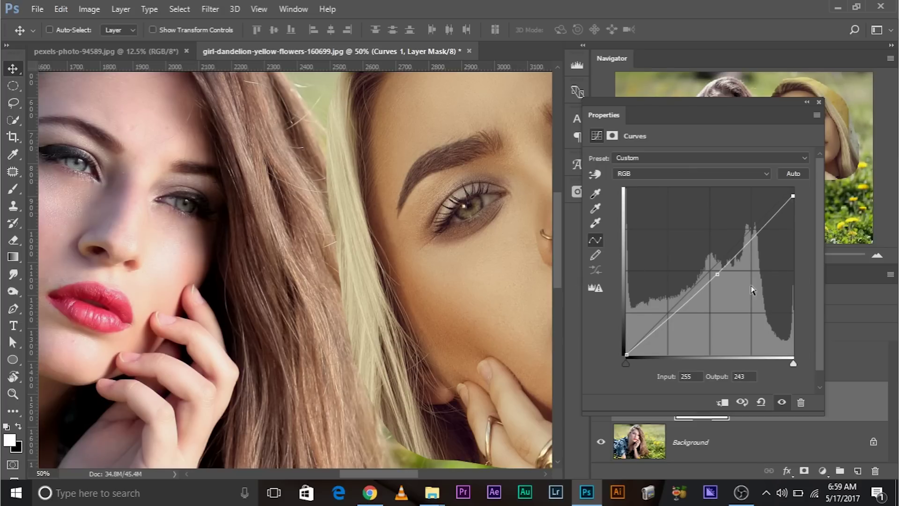
left_click(719, 276)
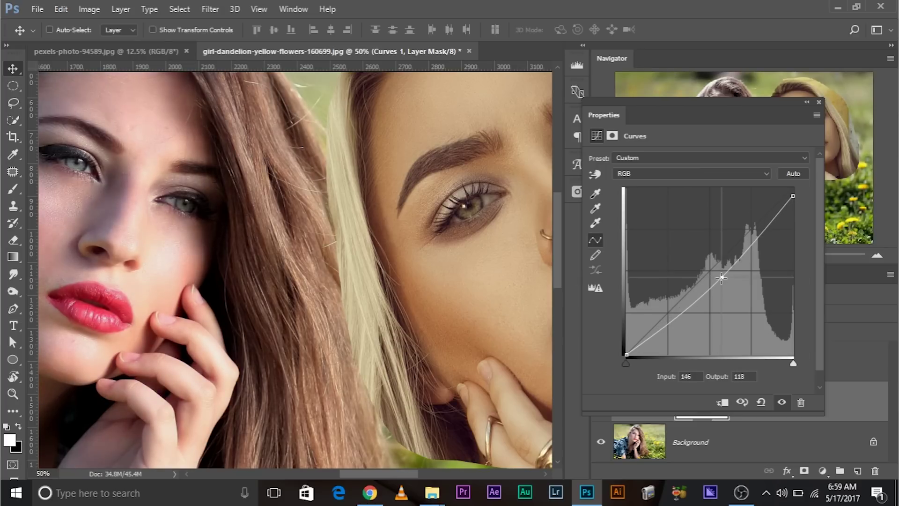
left_click_drag(795, 196, 795, 202)
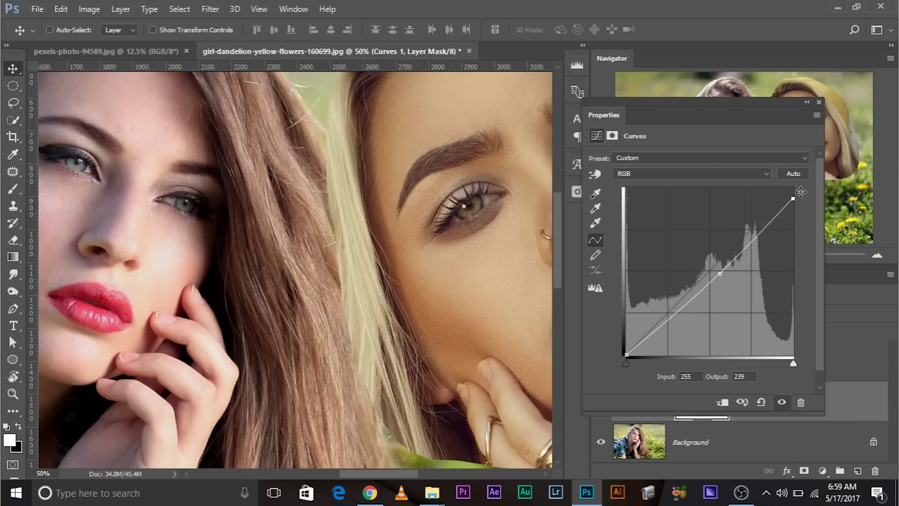
left_click(818, 102)
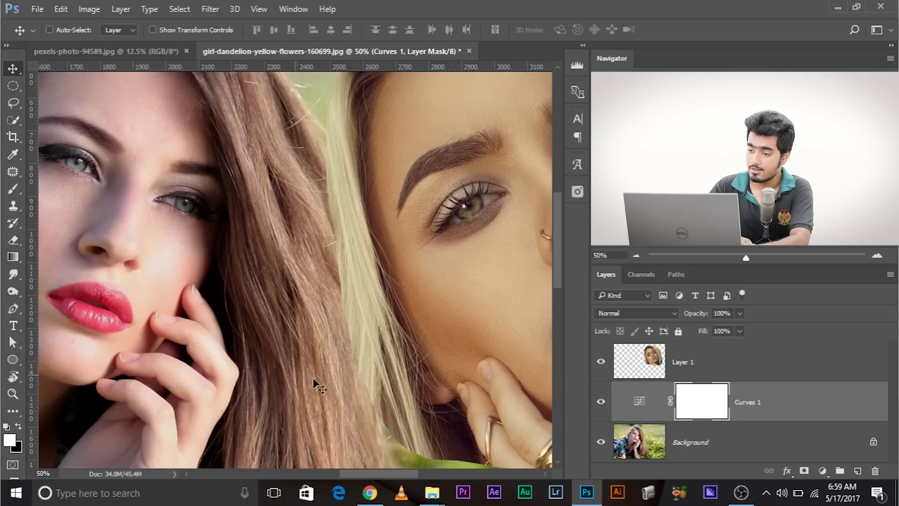
Add a Gradient Map adjustment layer above Curves 1 and set its blend mode to Hue.
left_click(822, 471)
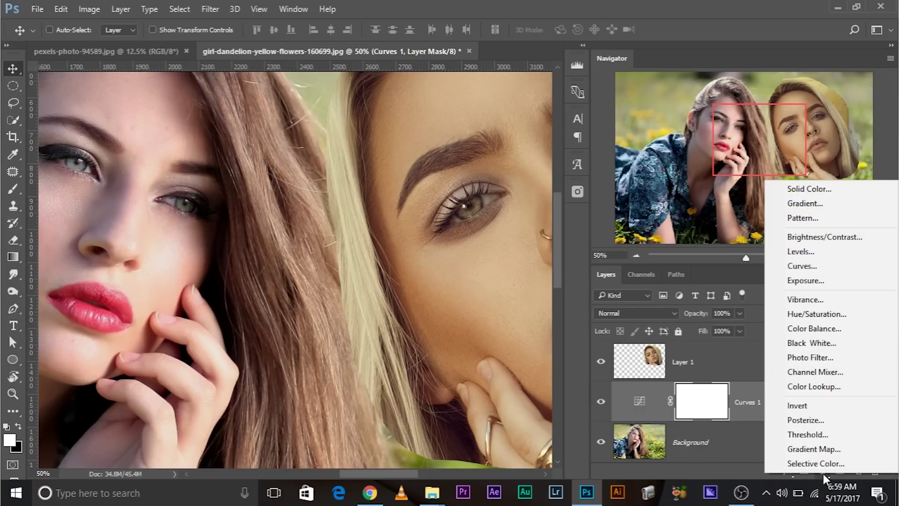
left_click(827, 450)
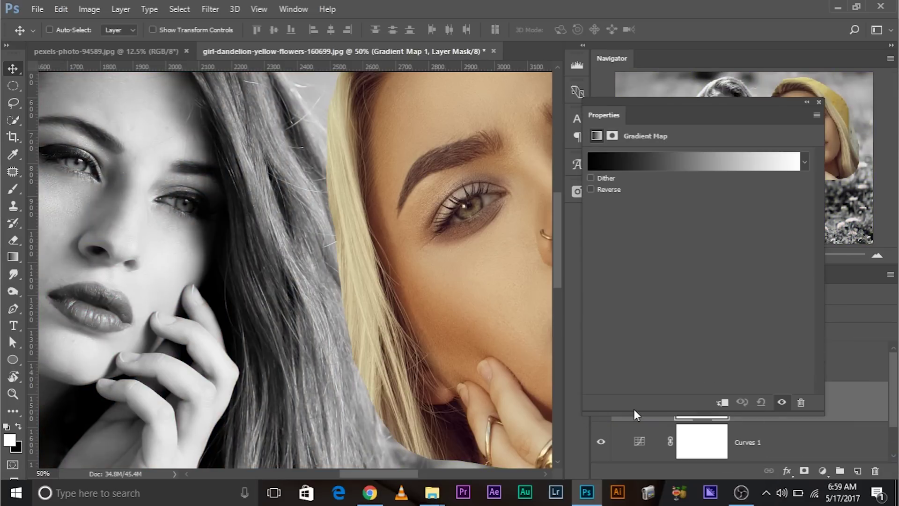
key("ctrl+minus")
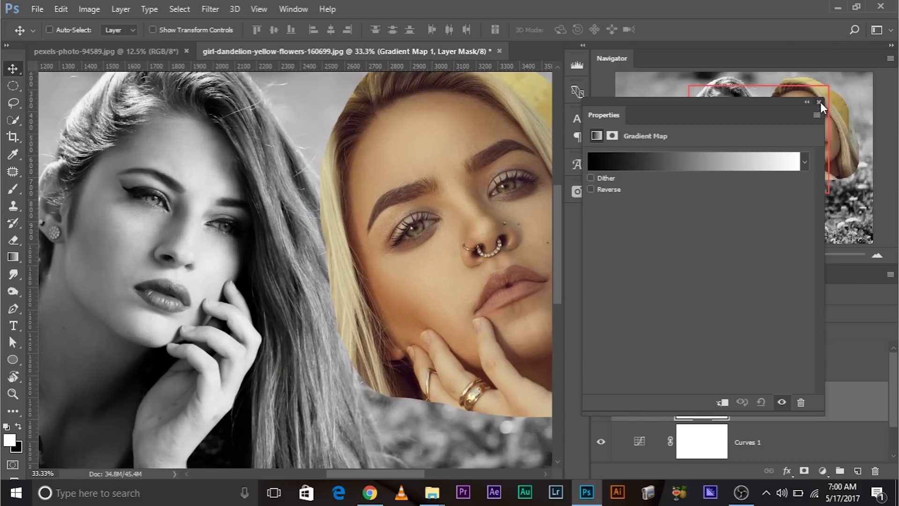
left_click(819, 102)
left_click(640, 401)
left_click(623, 313)
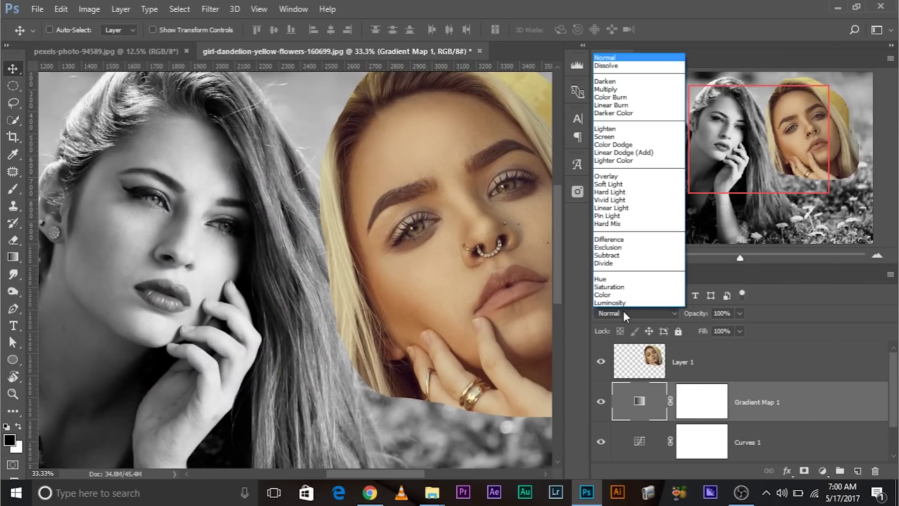
left_click(609, 286)
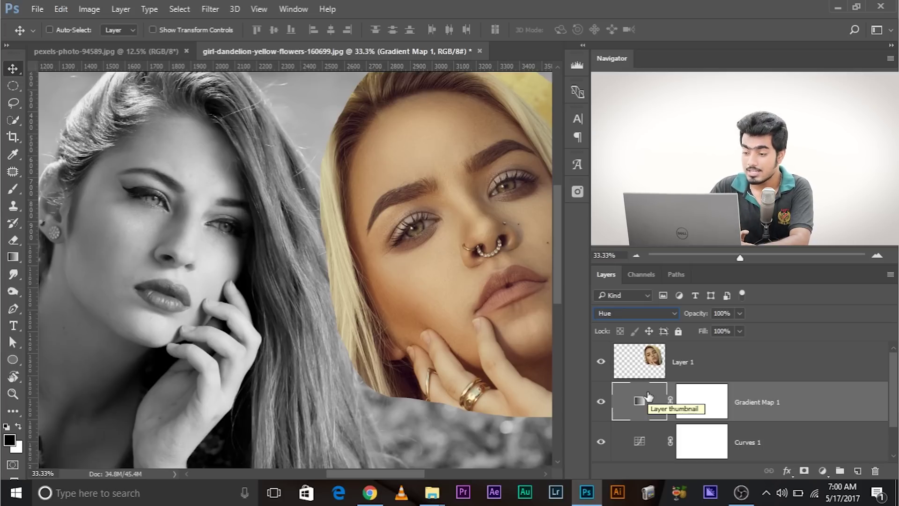
Edit Gradient Map 1's gradient and load the Orange, Yellow, Orange preset.
double_click(638, 400)
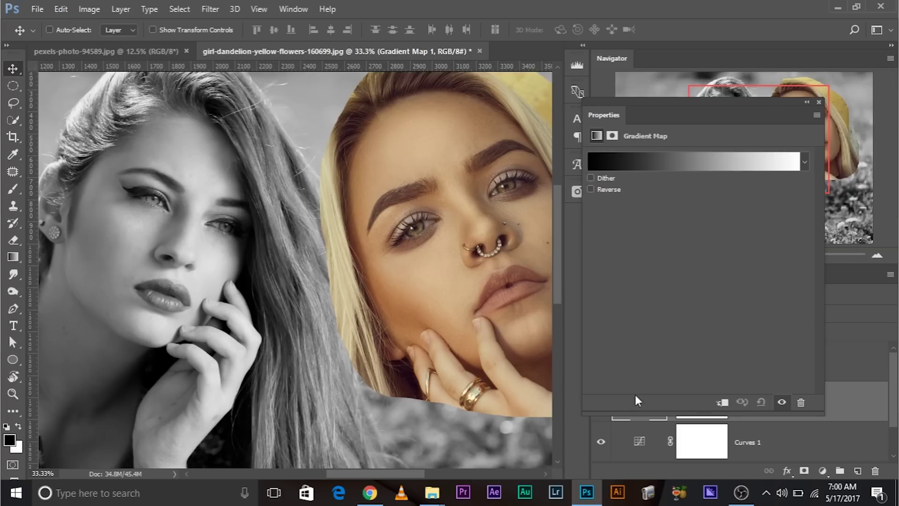
left_click(690, 158)
left_click_drag(398, 63, 727, 78)
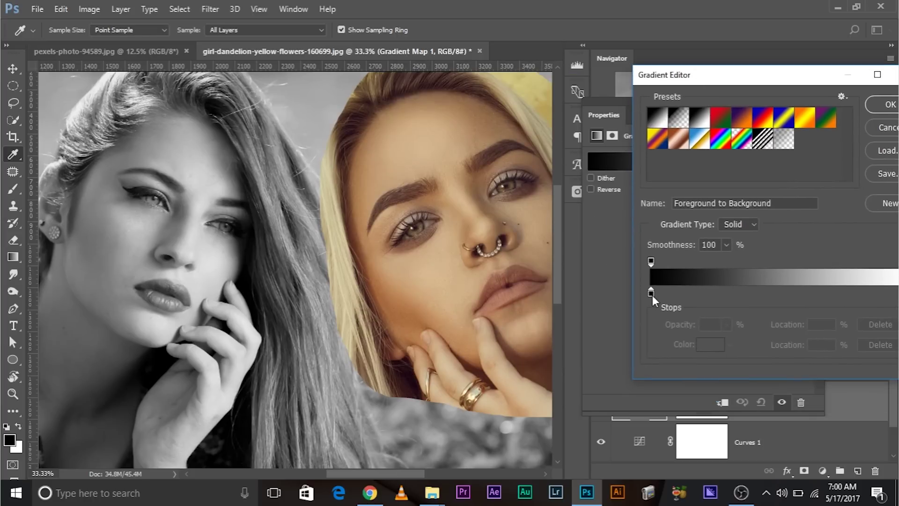
left_click(802, 124)
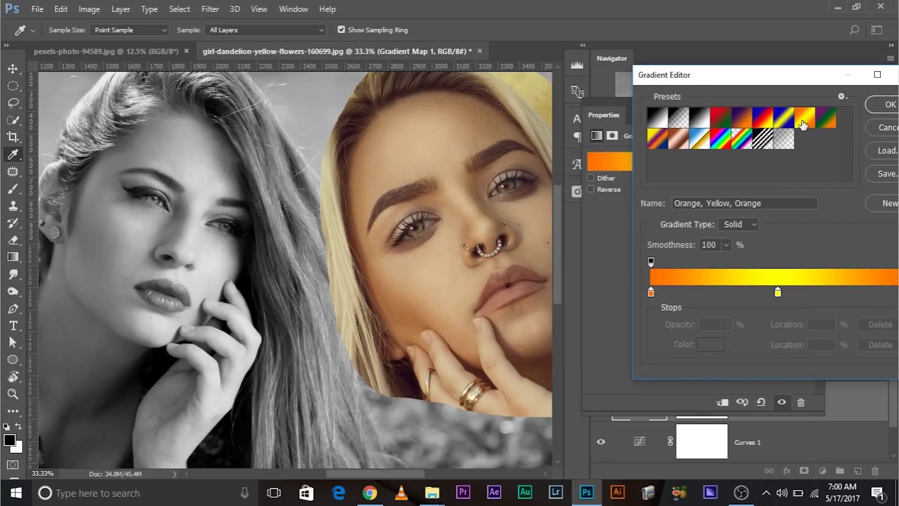
Set the gradient's first stop to black (000000) by sampling a dark shadow area in the image.
double_click(650, 293)
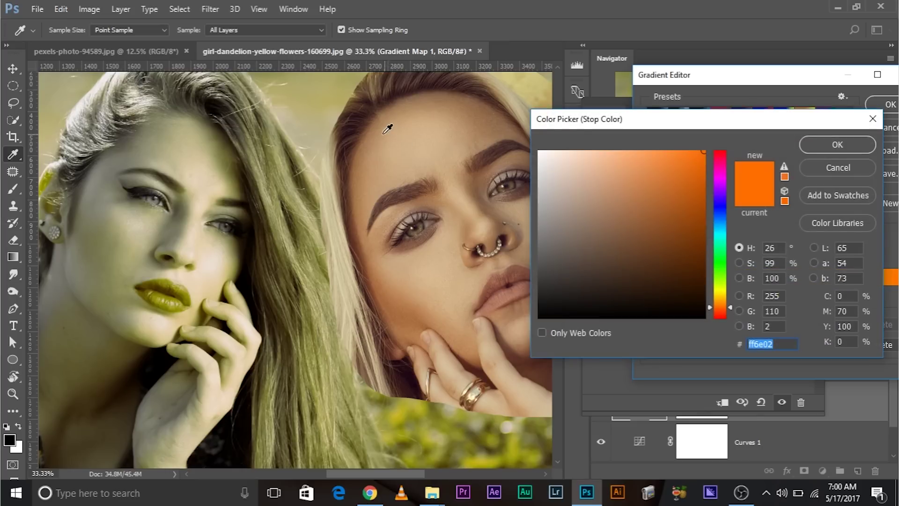
left_click(372, 123)
left_click(366, 403)
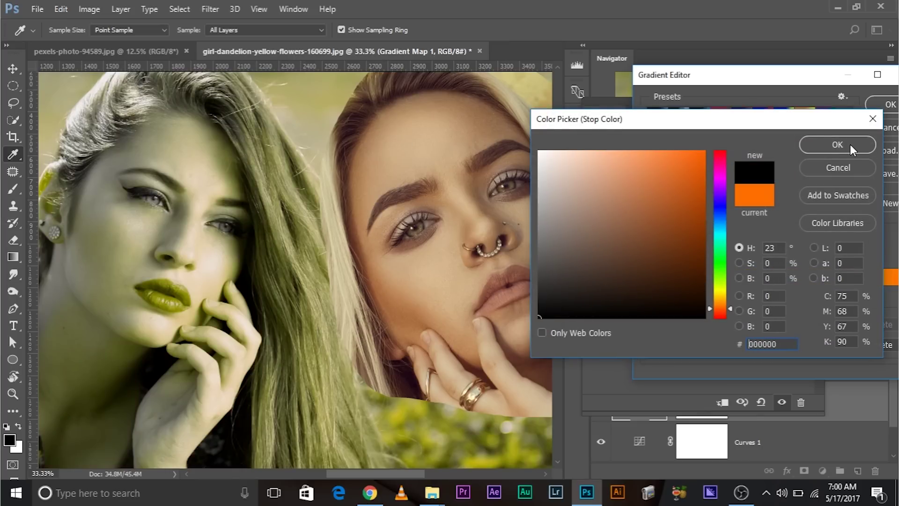
left_click(854, 144)
Set the gradient's middle stop at location 50% to a skin tone sampled from the reference face's cheek.
left_click(778, 294)
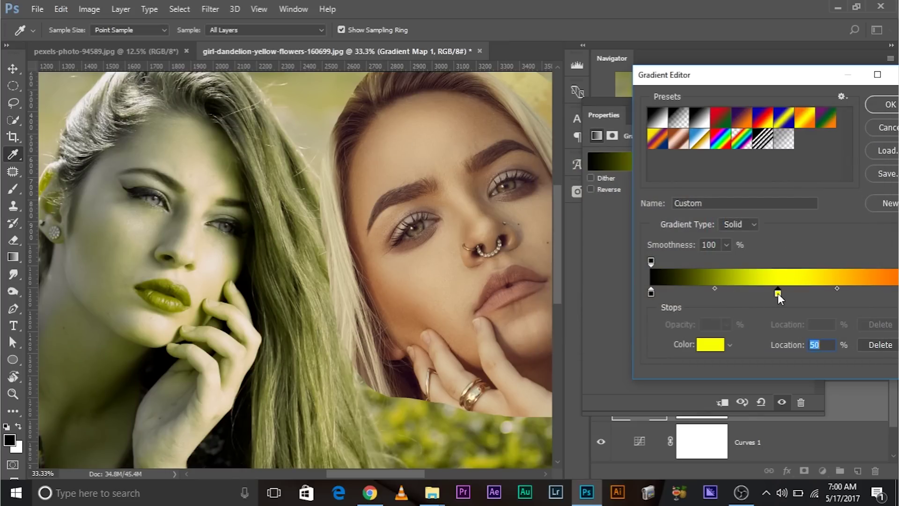
double_click(778, 293)
left_click(420, 290)
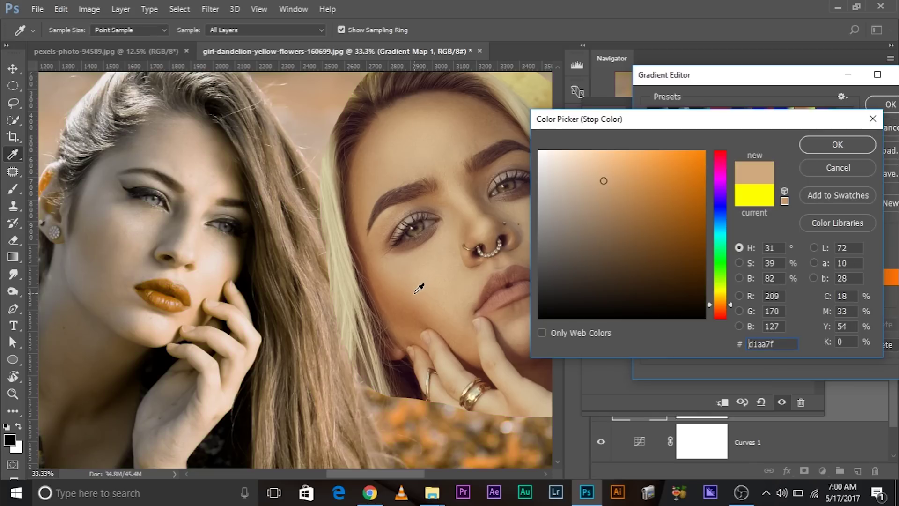
left_click(419, 287)
left_click(406, 300)
left_click(403, 302)
left_click(852, 150)
Set the gradient's last stop to d4b48e, a skin tone sampled from the reference face's forehead, and accept the gradient.
left_click_drag(787, 78, 727, 52)
double_click(845, 268)
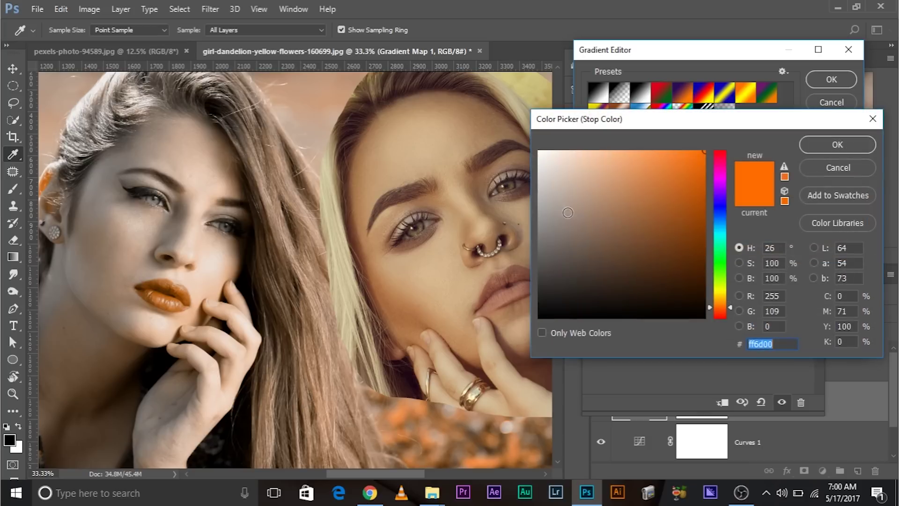
left_click(430, 148)
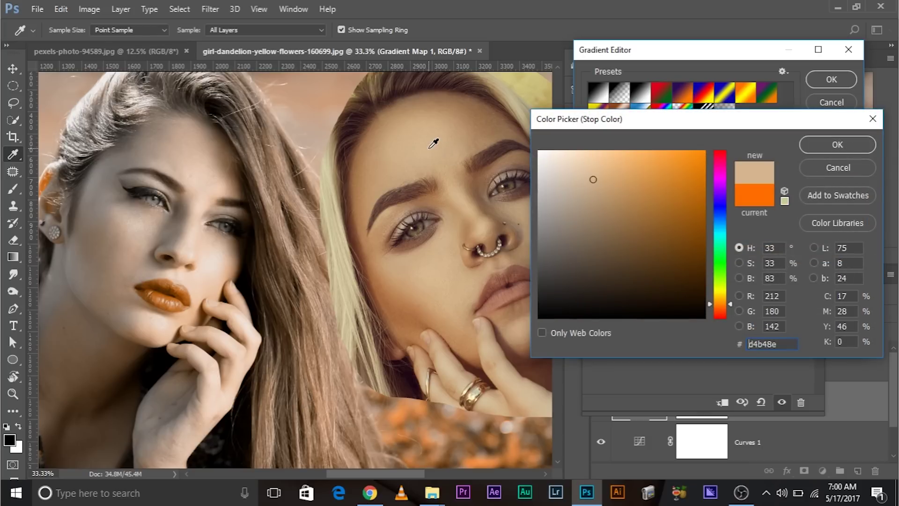
left_click(837, 143)
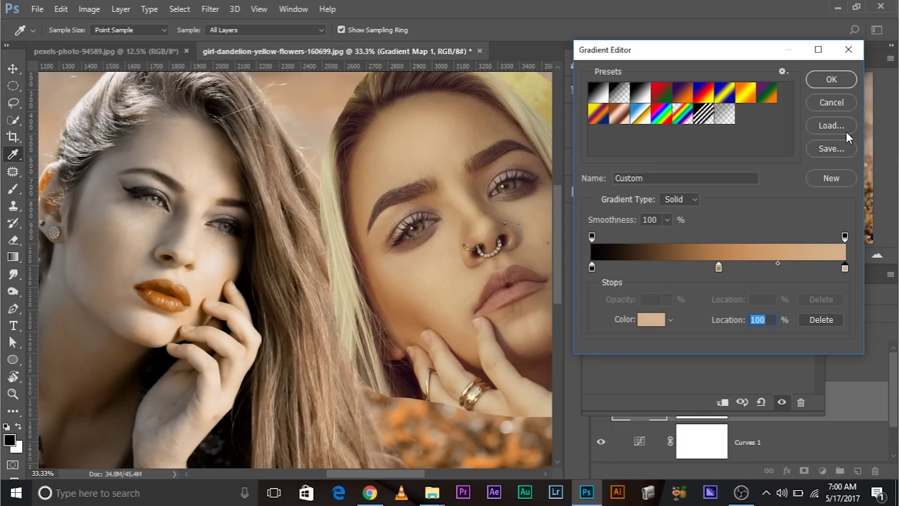
left_click(816, 78)
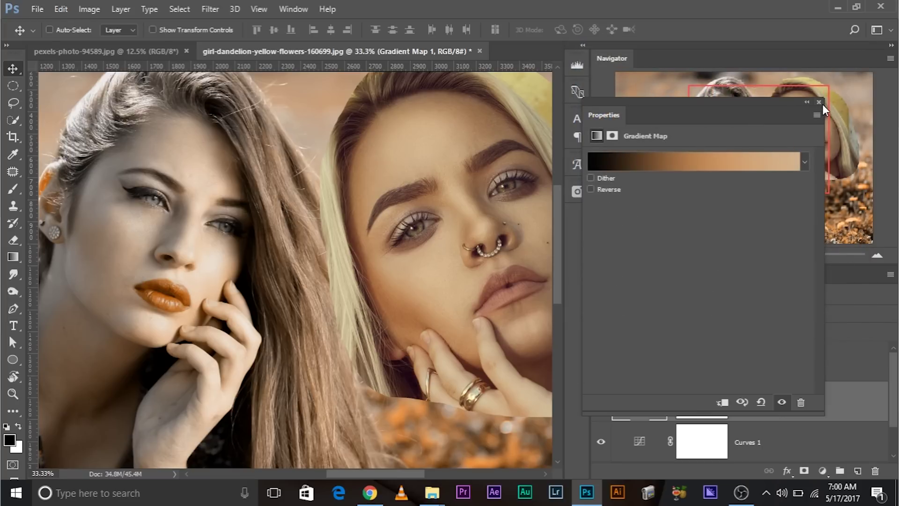
Change the blend mode of Gradient Map 1 to Color.
left_click(819, 102)
left_click(605, 313)
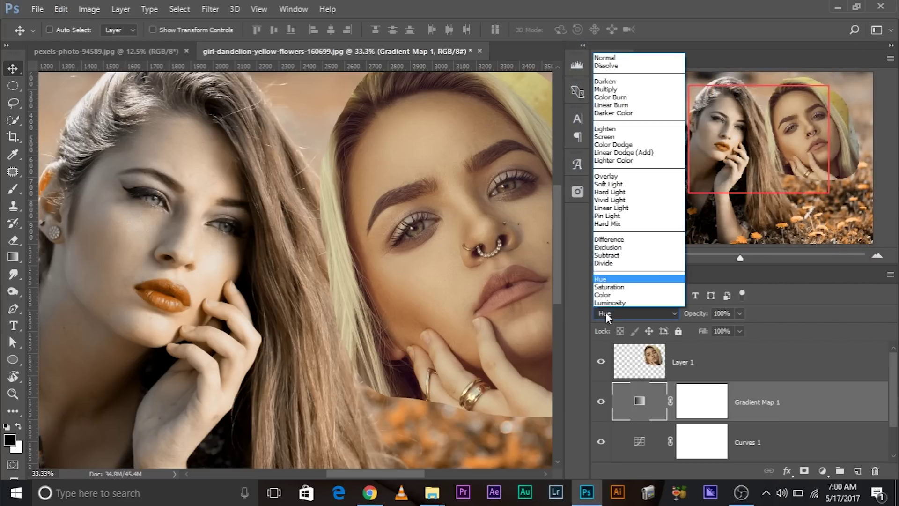
left_click(604, 295)
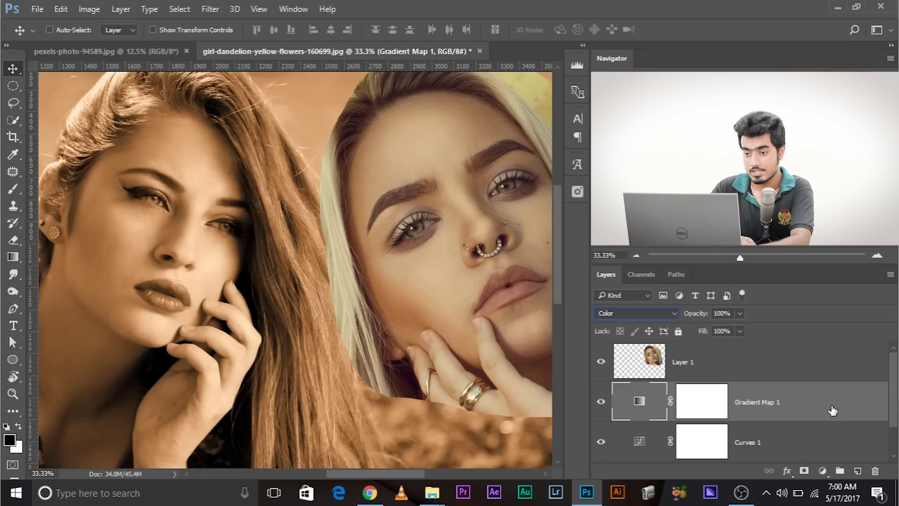
Group Gradient Map 1 with Curves 1 and add a black layer mask to the group.
left_click(785, 442, "ctrl")
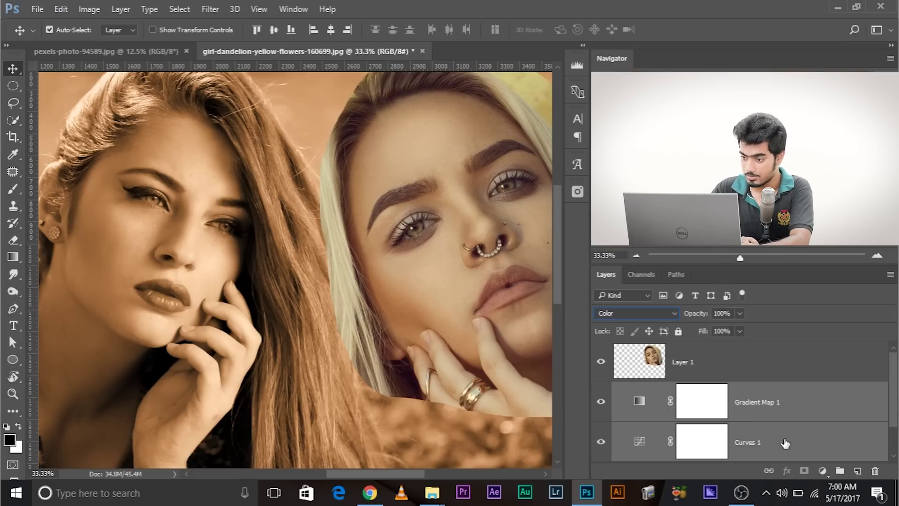
key("ctrl+g")
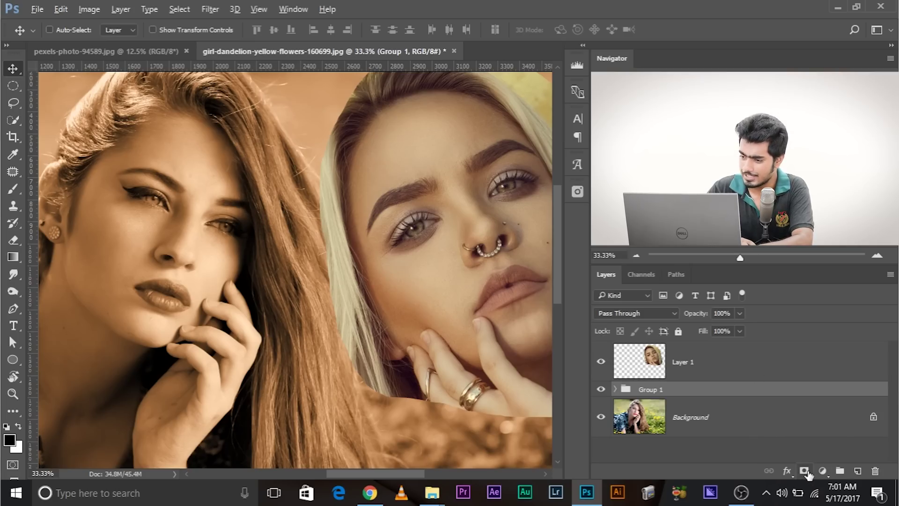
left_click(804, 471, "alt")
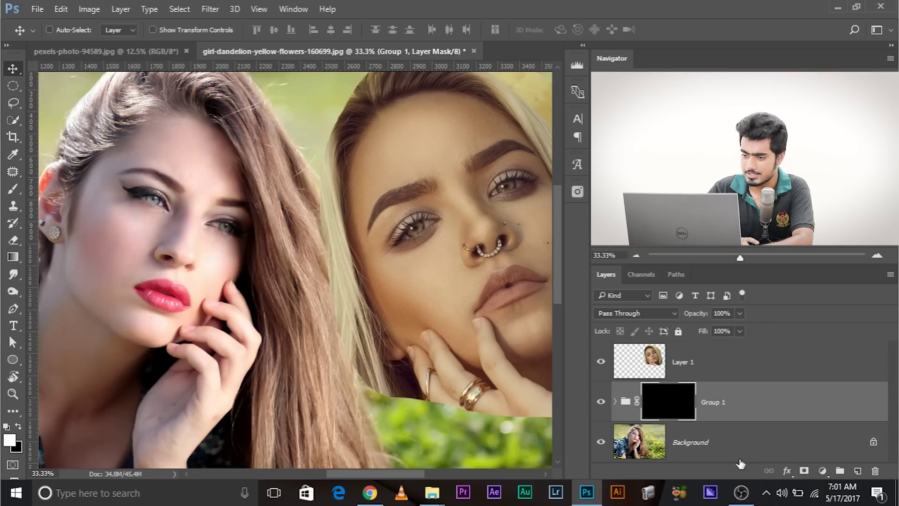
Paint white on the Group 1 mask over the model's facial skin with a soft brush, leaving out the lips.
left_click(13, 189)
mouse_move(166, 142)
left_mouse_down()
mouse_move(222, 185)
mouse_move(204, 187)
mouse_move(156, 130)
mouse_move(177, 132)
mouse_move(98, 193)
mouse_move(70, 234)
mouse_move(89, 221)
mouse_move(92, 229)
mouse_move(105, 208)
mouse_move(123, 221)
mouse_move(171, 208)
mouse_move(180, 241)
mouse_move(244, 261)
mouse_move(117, 262)
mouse_move(98, 280)
mouse_move(157, 295)
left_mouse_up()
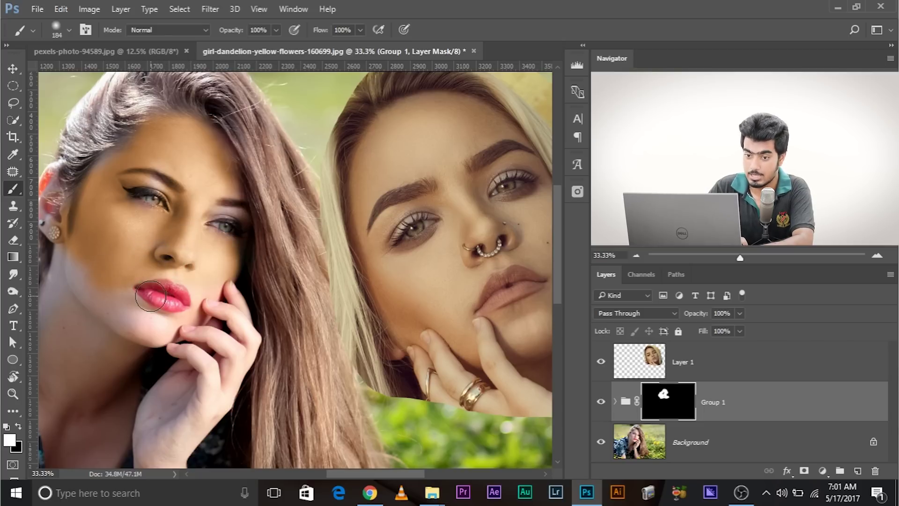
mouse_move(75, 294)
left_mouse_down()
mouse_move(122, 320)
mouse_move(105, 289)
mouse_move(163, 327)
mouse_move(130, 309)
left_mouse_up()
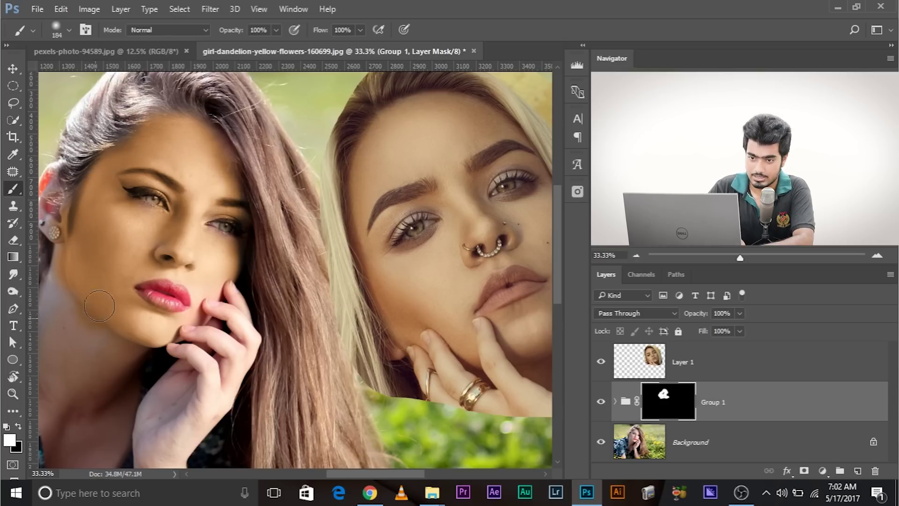
key("ctrl+minus")
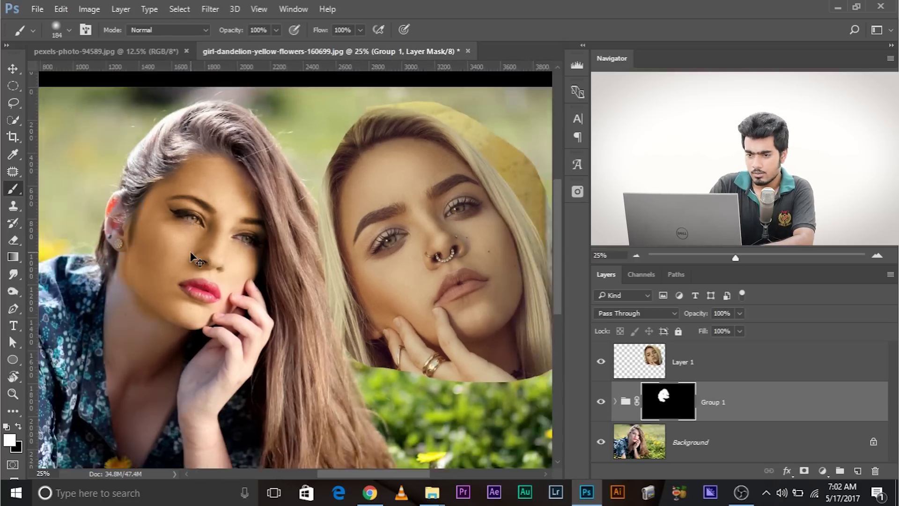
key("ctrl+plus")
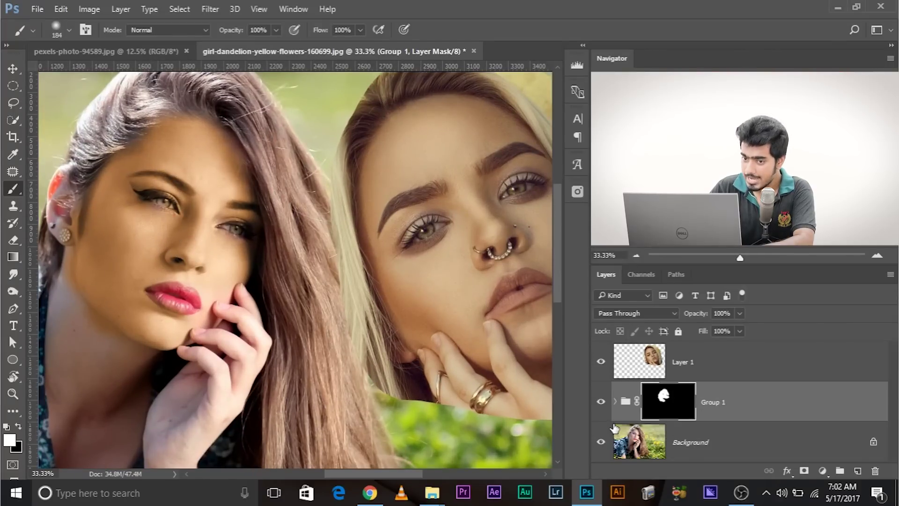
Preview less saturated colours such as c5976f for the middle stop of Gradient Map 1's gradient and cancel the edit.
left_click(618, 402)
scroll(618, 402, "down", 2)
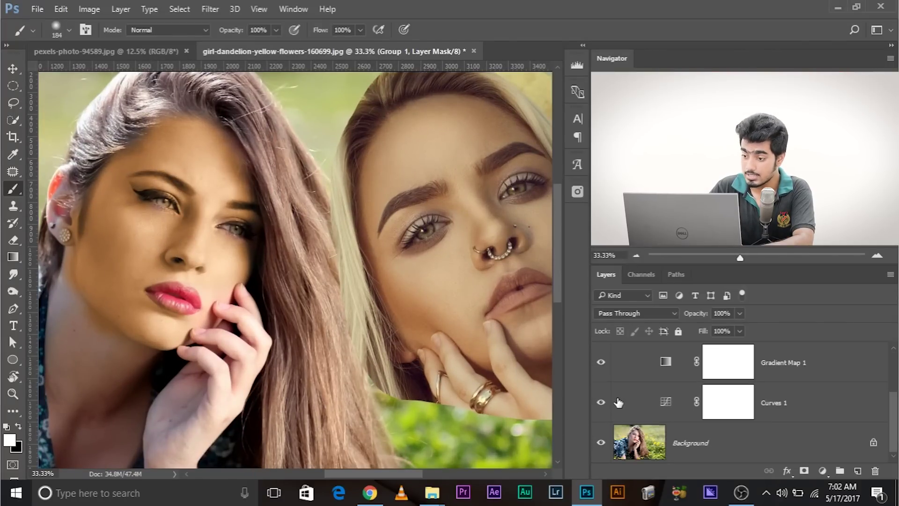
double_click(667, 361)
left_click(695, 155)
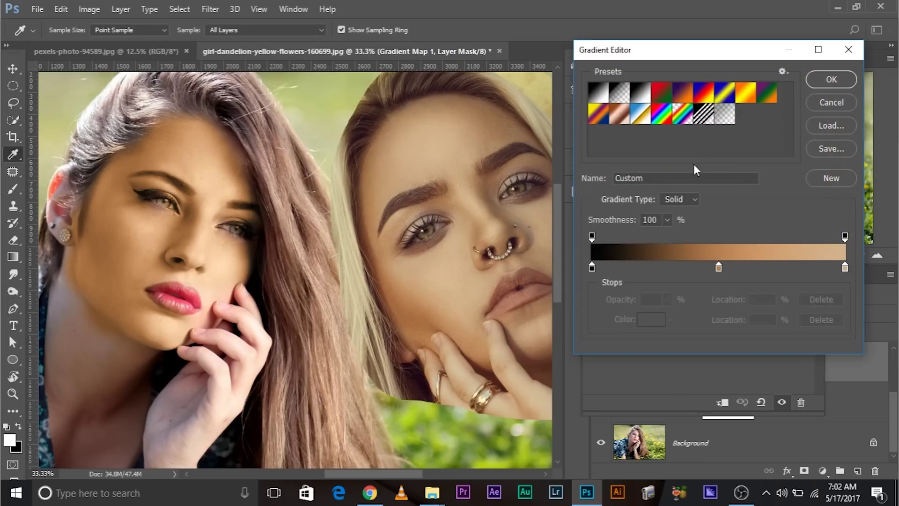
double_click(719, 268)
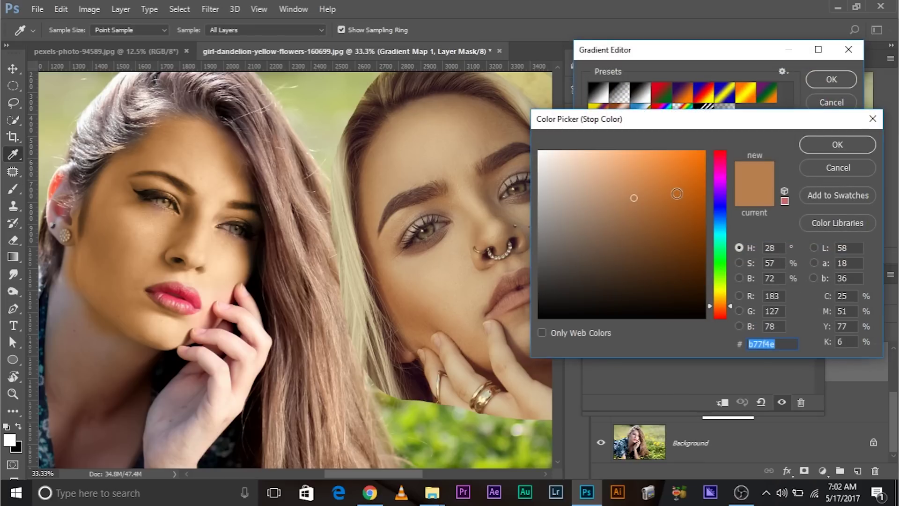
left_click(676, 194)
left_click(631, 194)
left_click(558, 227)
left_click(595, 203)
left_click(611, 188)
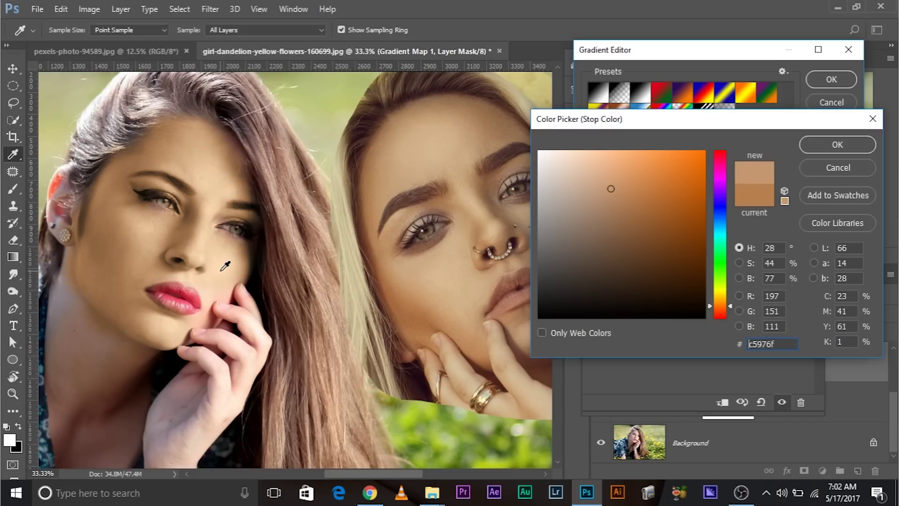
left_click(829, 170)
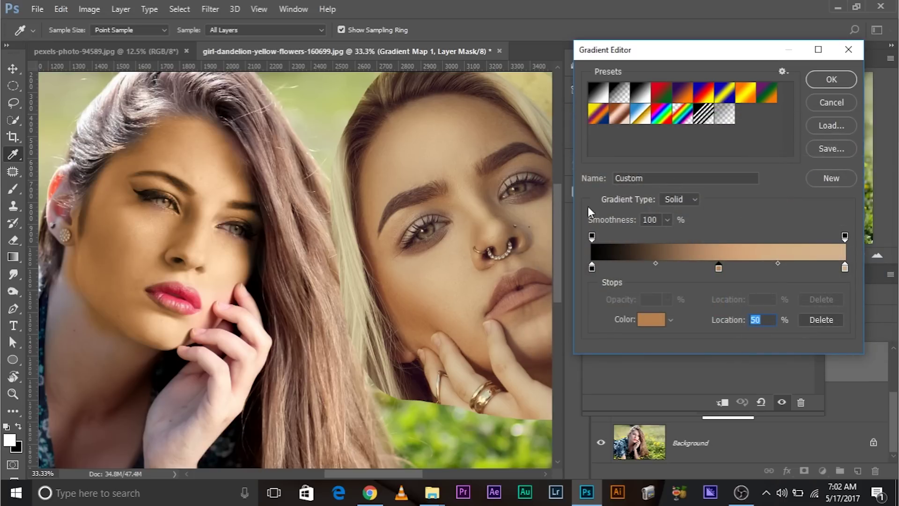
left_click(856, 49)
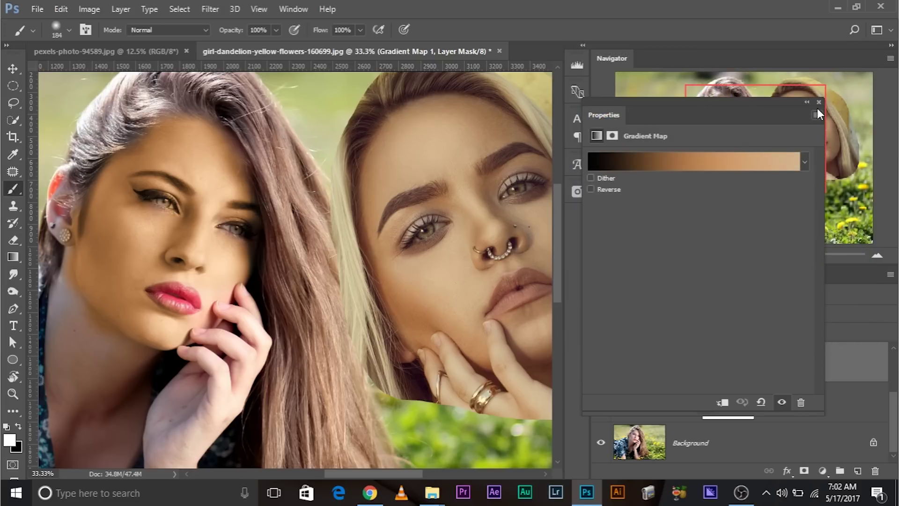
left_click(818, 103)
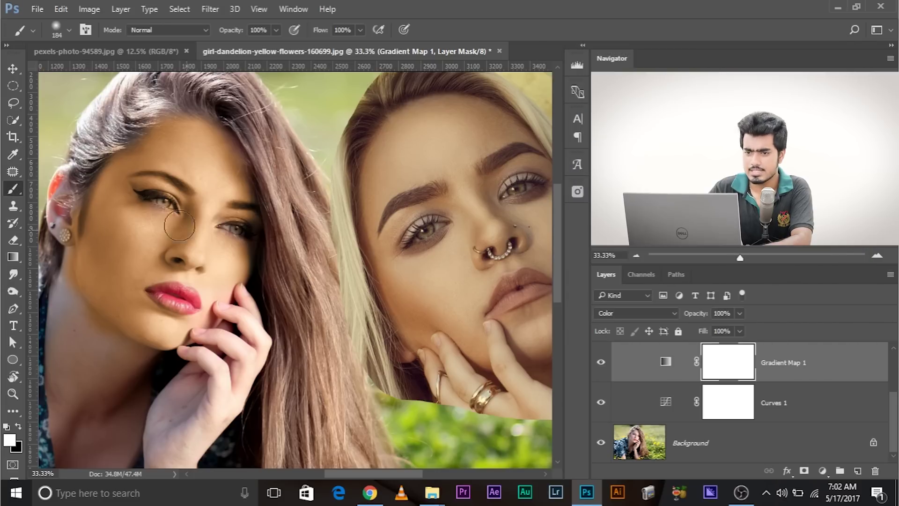
Reduce Group 1's opacity to 79% and toggle the group's visibility to compare the skin before and after.
scroll(710, 375, "up", 1)
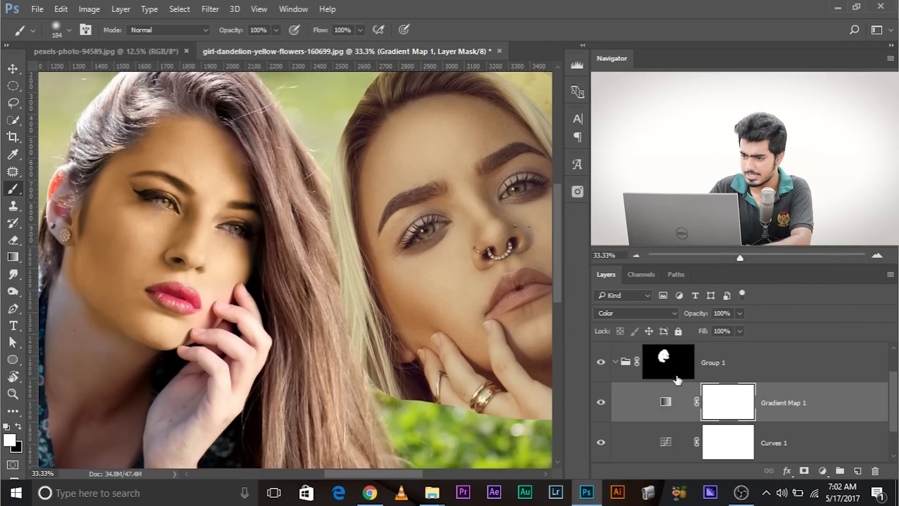
left_click(710, 376)
left_click(739, 313)
mouse_move(743, 328)
left_mouse_down()
mouse_move(714, 329)
mouse_move(727, 326)
left_mouse_up()
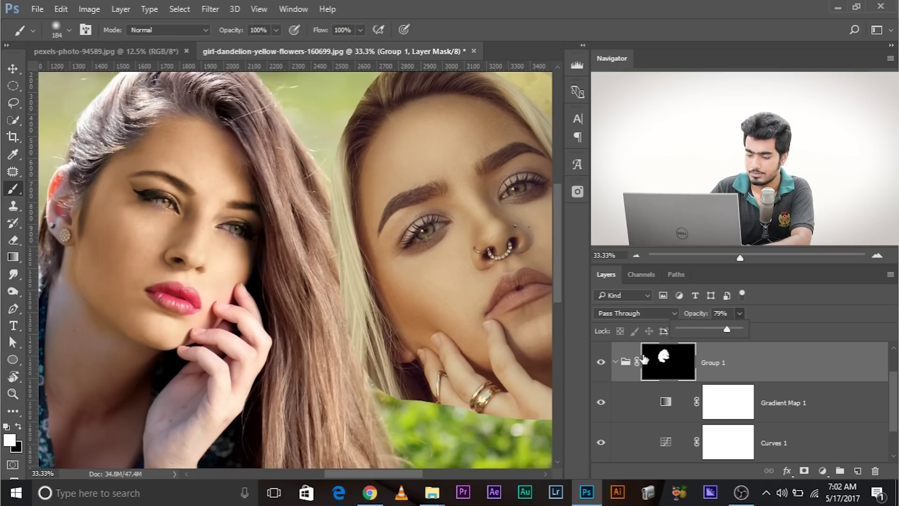
key("ctrl+minus")
left_click(601, 362)
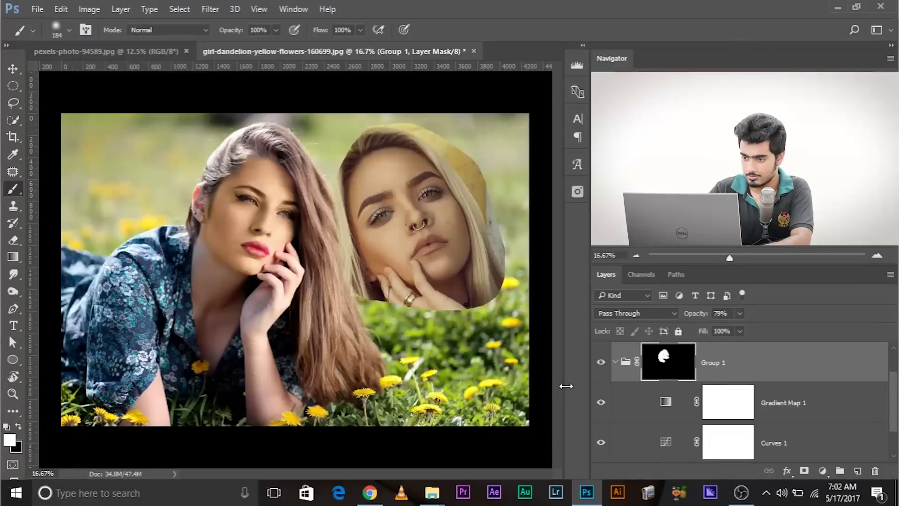
left_click(601, 362)
Lower Group 1's opacity slightly further and compare the image with the group hidden and shown.
left_click(740, 314)
left_click(721, 329)
left_click(601, 362)
left_click(601, 362)
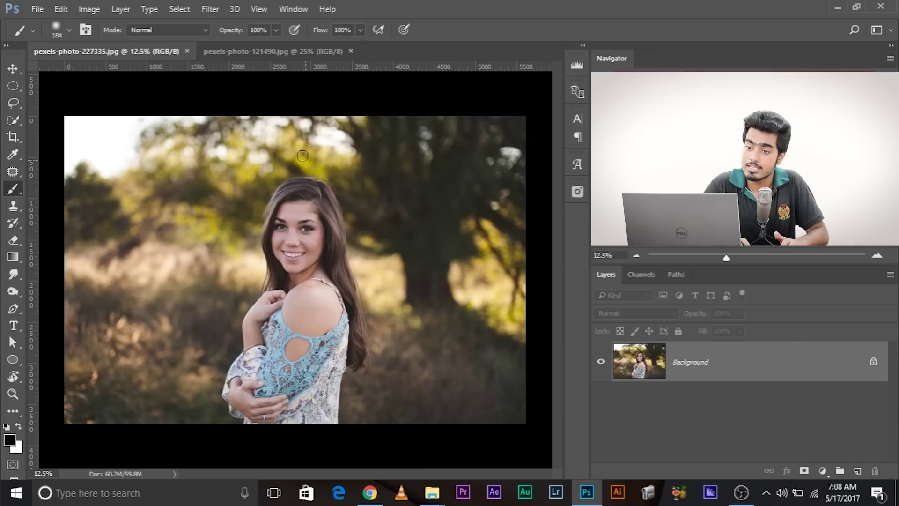
In pexels-photo-121490.jpg, make an elliptical selection around the model's head and copy it.
left_click(260, 53)
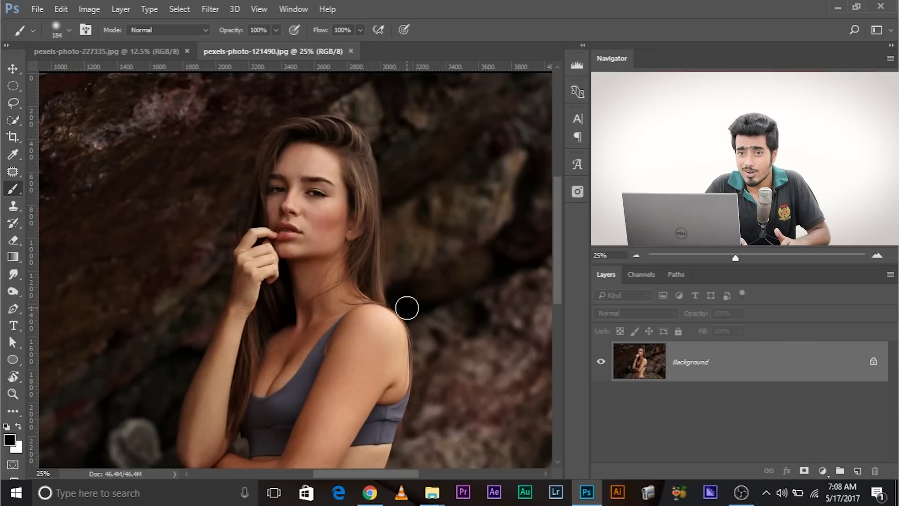
left_click(106, 51)
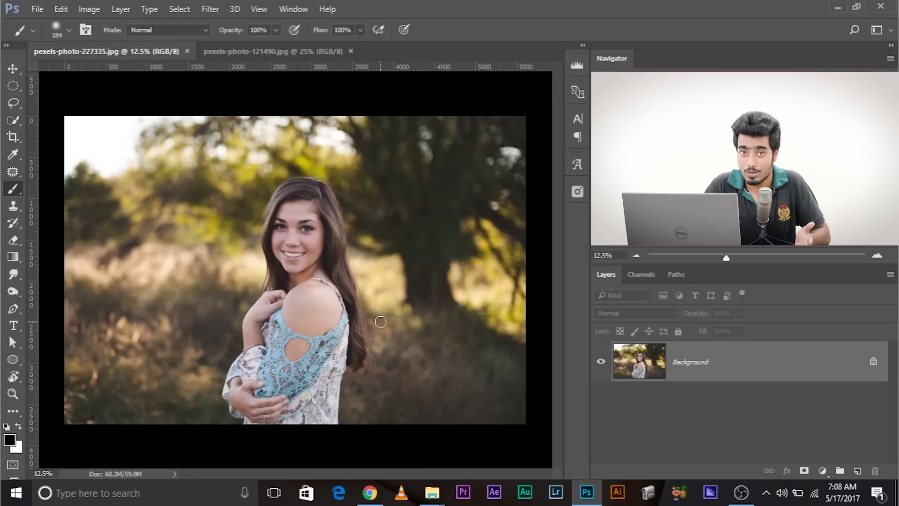
left_click(273, 51)
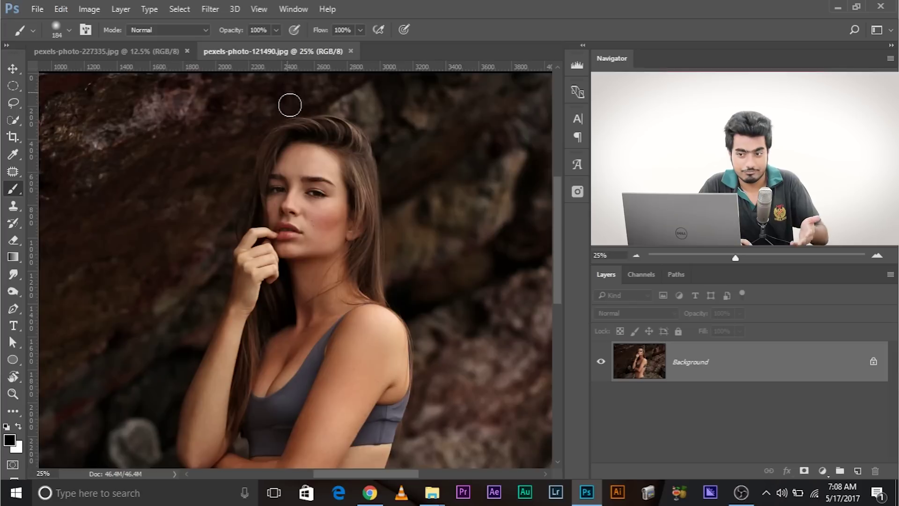
left_click(13, 86)
left_click_drag(235, 91, 420, 295)
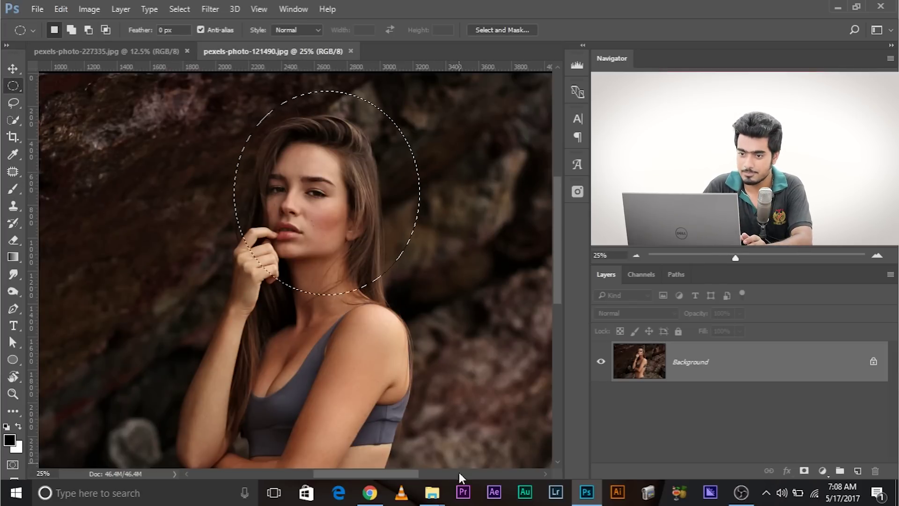
key("ctrl+c")
Paste the copied head into pexels-photo-227335.jpg and move it beside the smiling model's face.
left_click(110, 51)
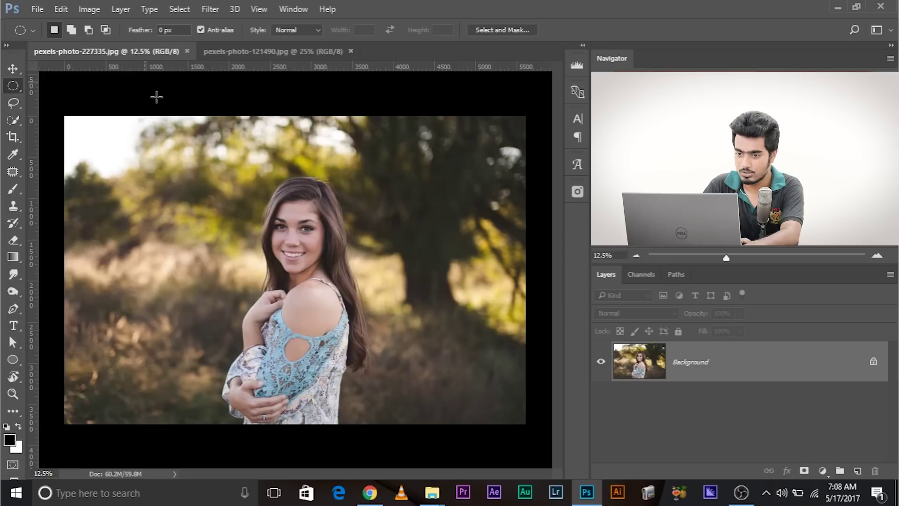
key("ctrl+v")
left_click(12, 69)
left_click_drag(290, 281, 419, 255)
Enlarge the pasted reference head with Free Transform and position it between the model's hair and the photo's right edge.
key("ctrl+t")
left_click_drag(471, 293, 462, 267)
left_click_drag(508, 310, 528, 333)
key("Return")
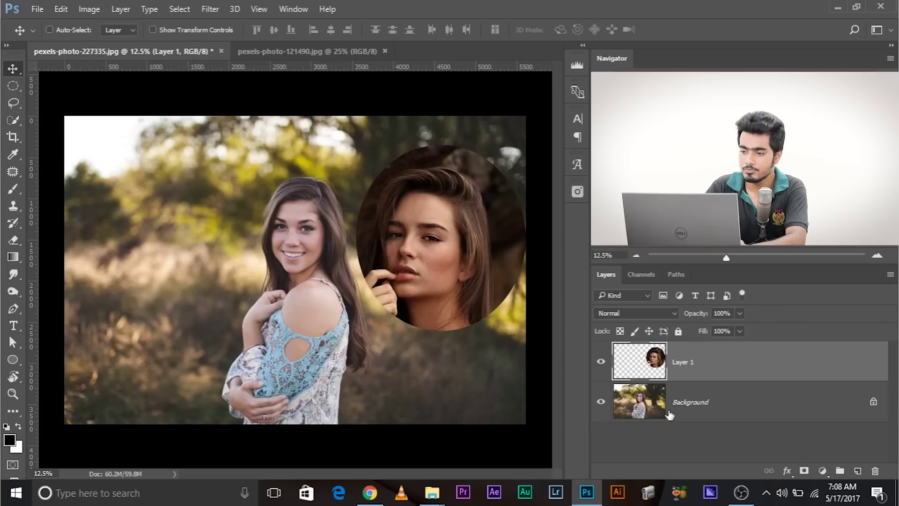
Add a Curves adjustment layer directly above the Background layer.
left_click(731, 403)
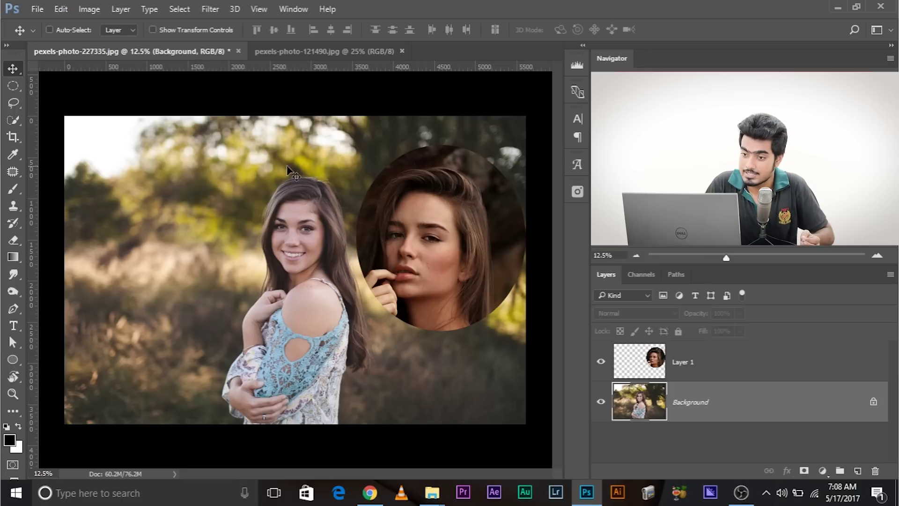
left_click(825, 471)
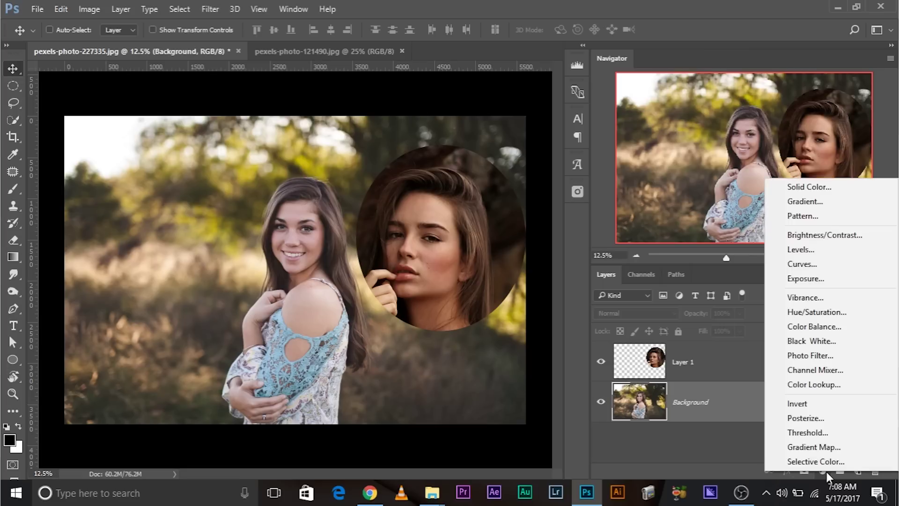
left_click(807, 271)
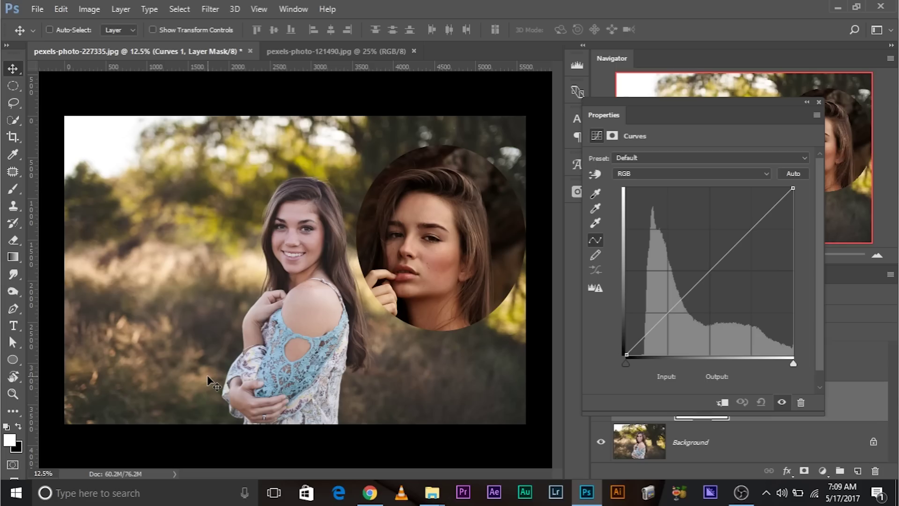
Move the black point of the RGB curve to input 23, output 0 to deepen the shadows.
scroll(211, 378, "up", 2)
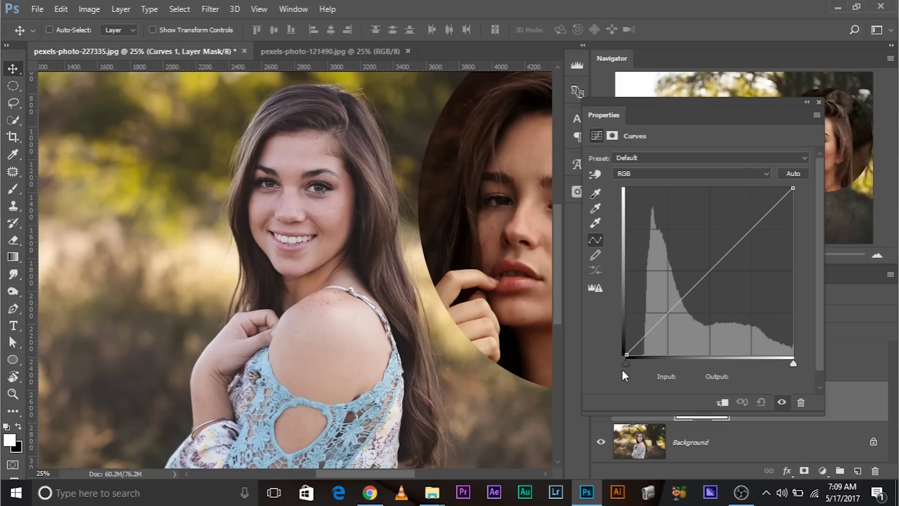
left_click_drag(623, 363, 641, 361)
key("ctrl+minus")
key("ctrl+minus")
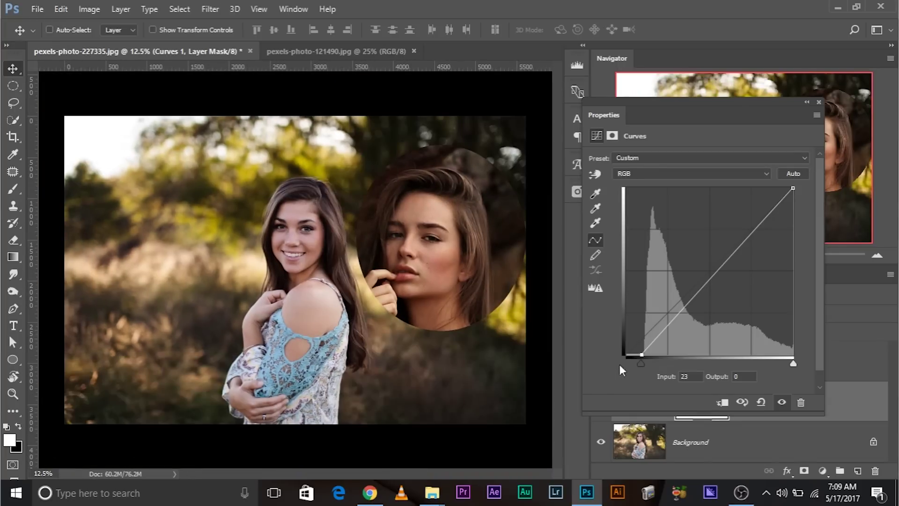
Pull the RGB curve's black point slightly back and add a shadow point at input 31, output 13 on Curves 1.
left_click_drag(645, 362, 639, 363)
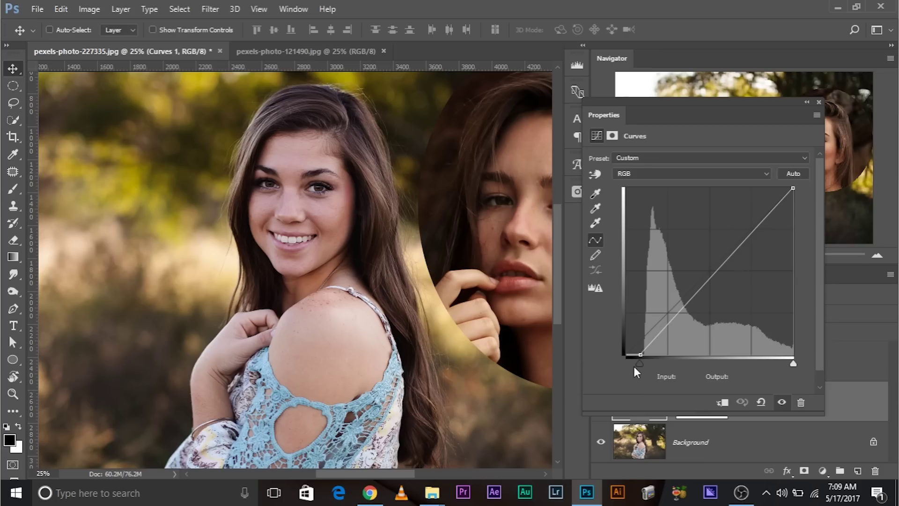
left_click_drag(640, 363, 636, 362)
left_click(645, 348)
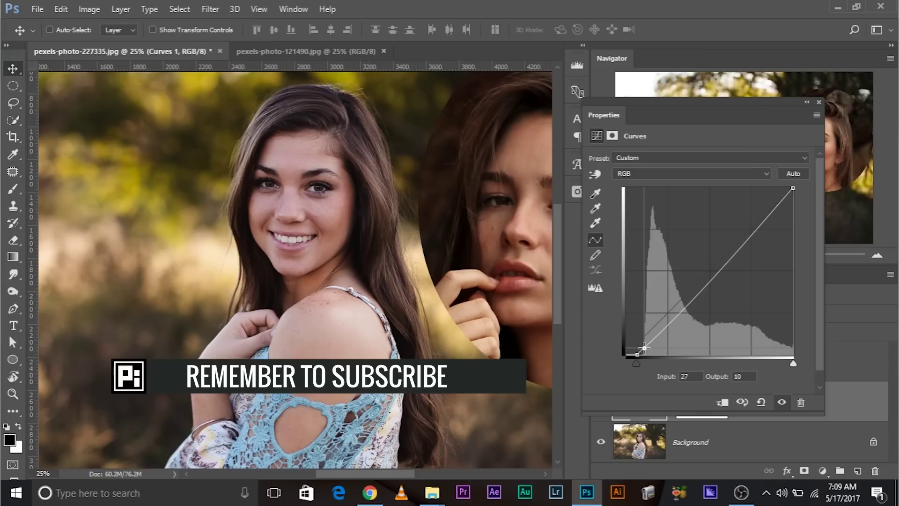
left_click_drag(645, 347, 644, 349)
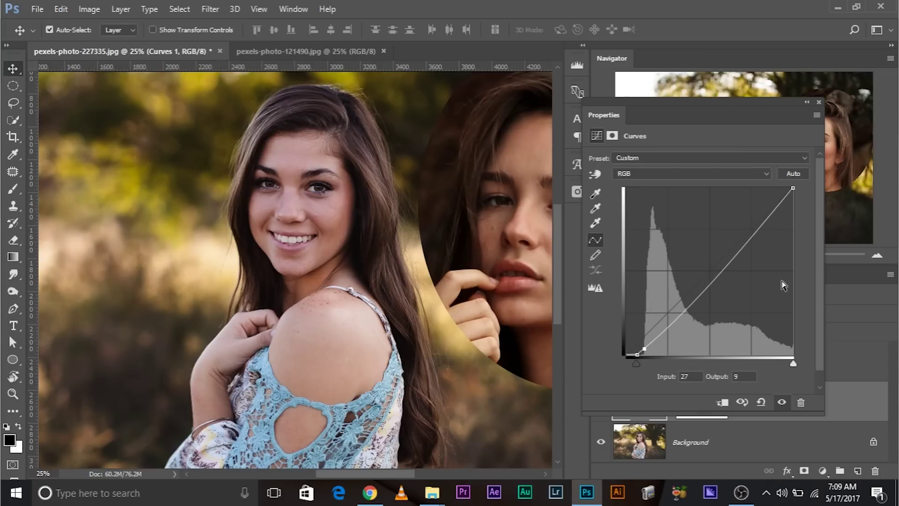
key("Delete")
left_click(648, 347)
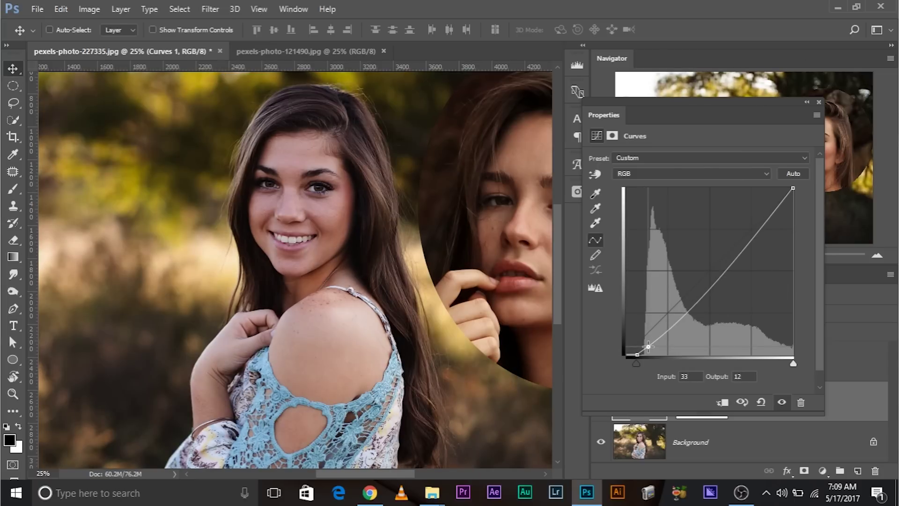
left_click_drag(647, 347, 646, 346)
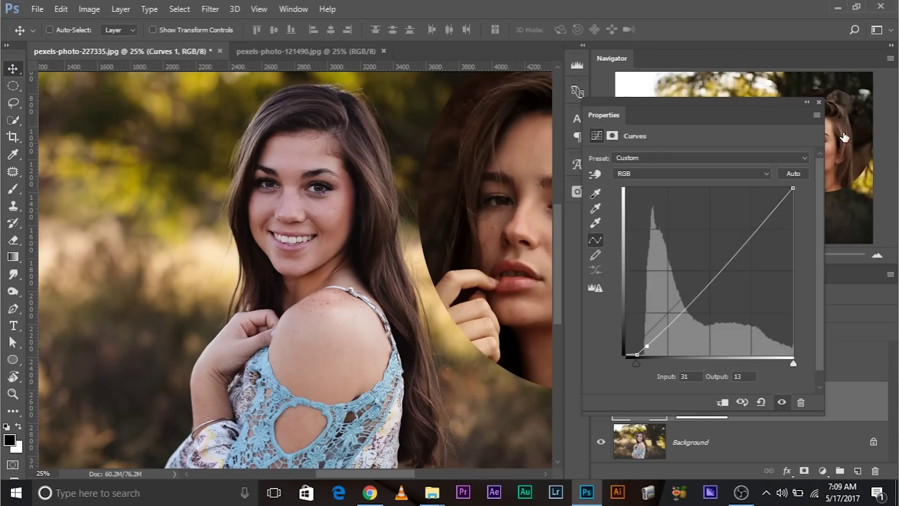
left_click(818, 102)
left_click(601, 401)
left_click(601, 402)
Add a second Curves adjustment layer directly above Curves 1, below the pasted reference head.
left_click_drag(380, 223, 303, 281)
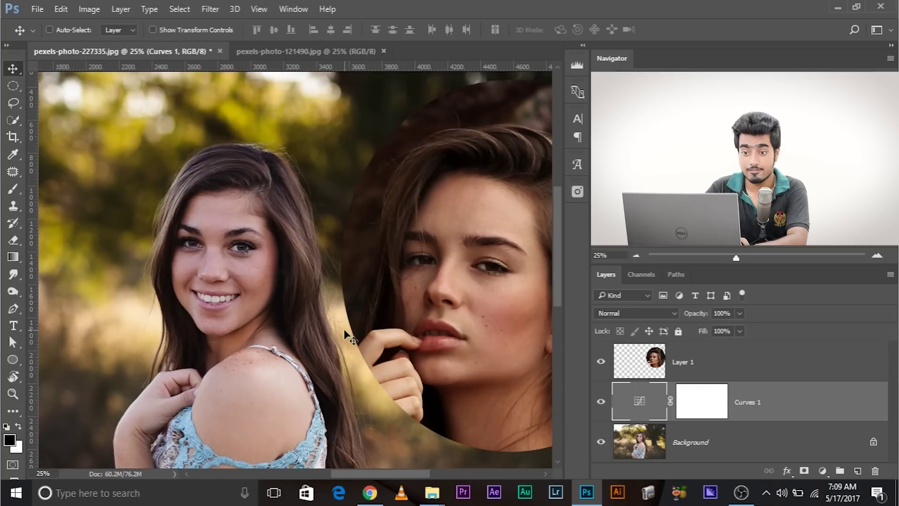
left_click(823, 471)
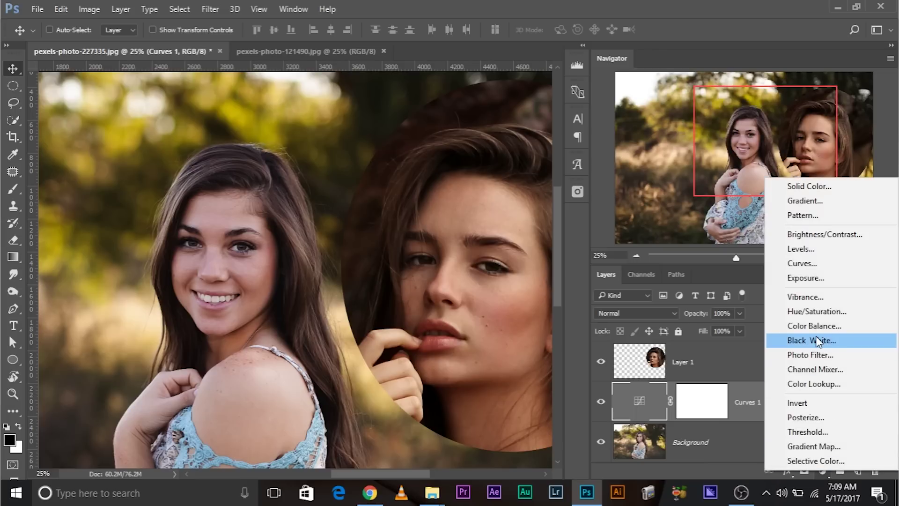
left_click(823, 262)
key("ctrl+plus")
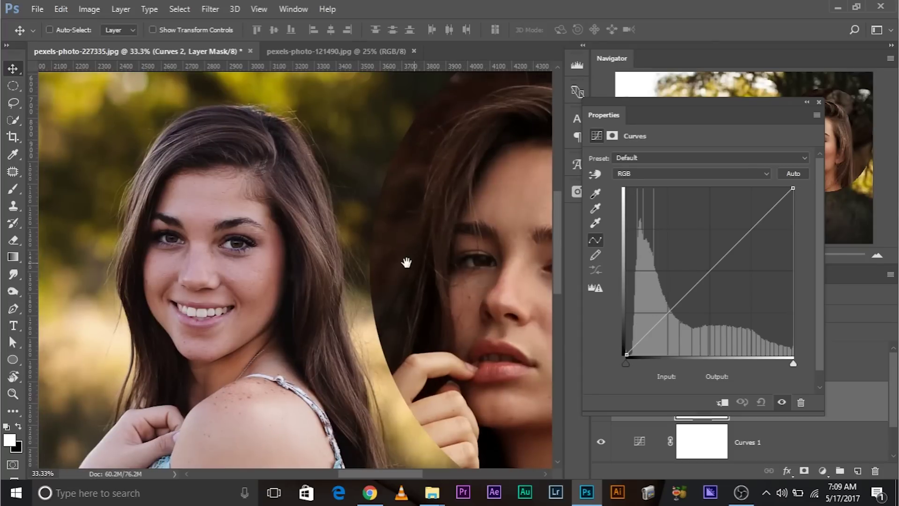
left_click_drag(406, 262, 277, 246)
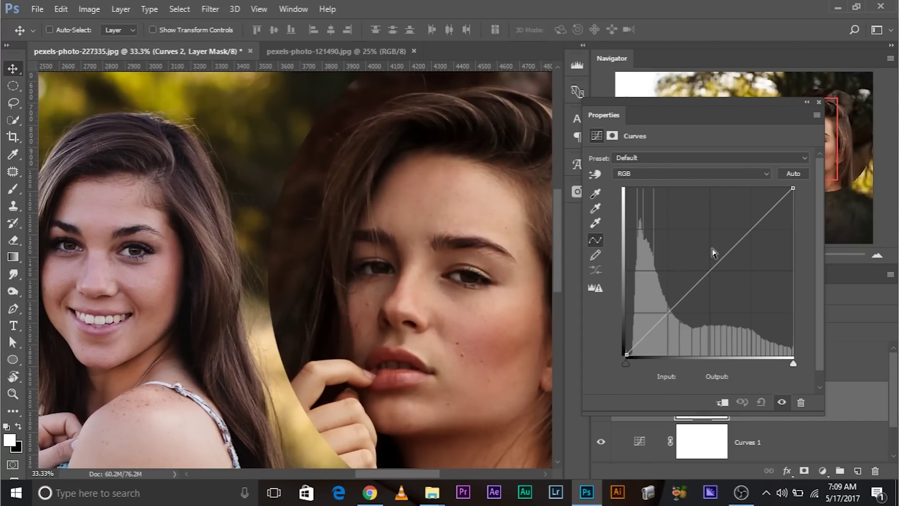
Darken the RGB curve's midtones with a point at input 111, output 85, and shape the highlights with a point at input 193, output 185.
left_click_drag(748, 234, 775, 201)
left_click_drag(709, 301, 699, 298)
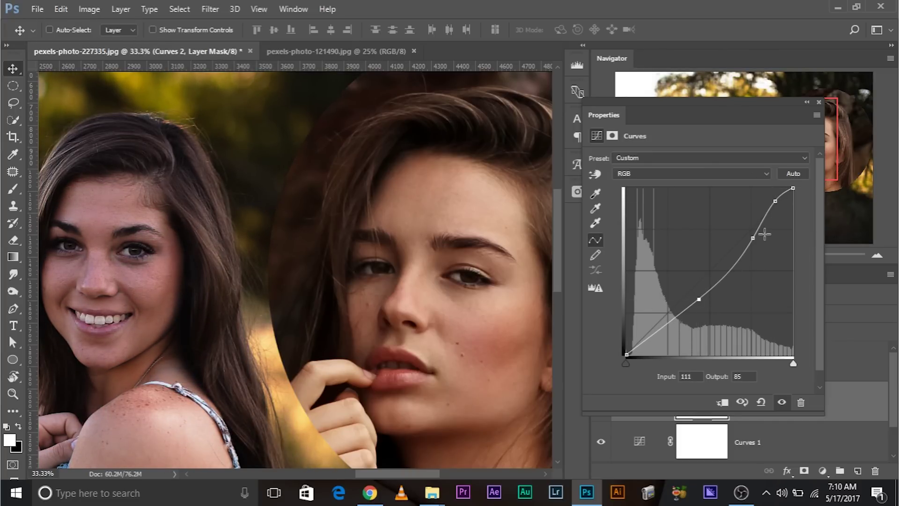
left_click_drag(753, 238, 752, 233)
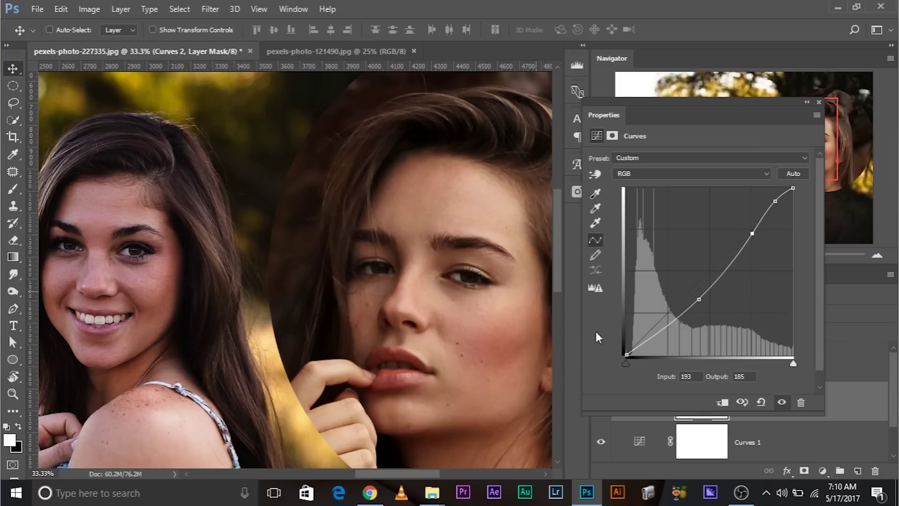
left_click(819, 102)
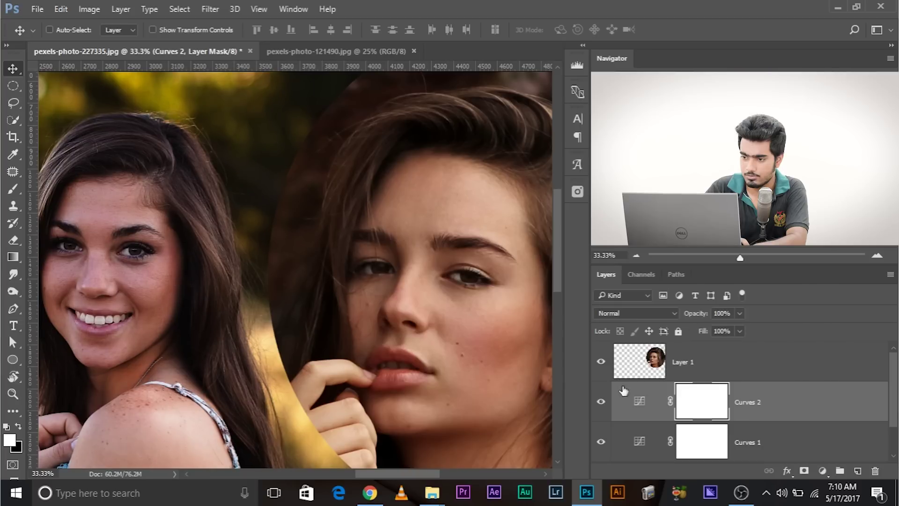
left_click(600, 402)
left_click(600, 402)
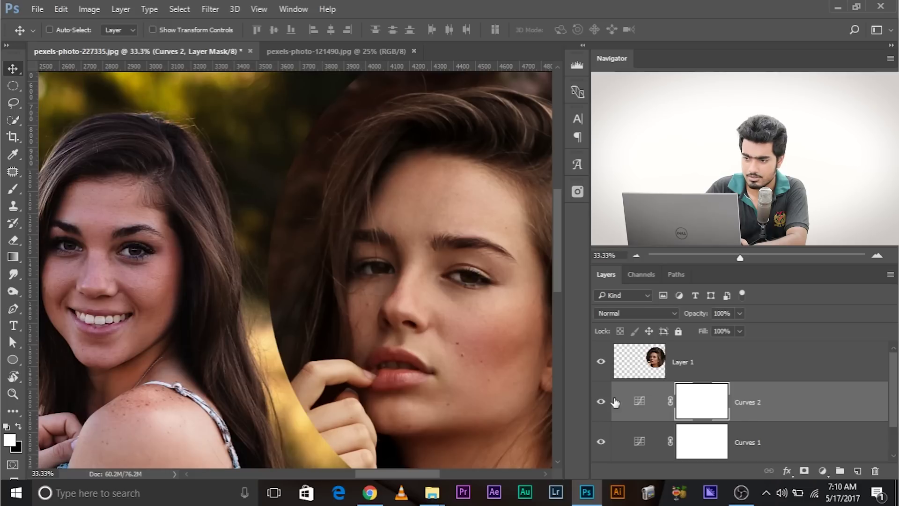
Reduce the opacity of the Curves 2 layer to 68% and compare the photo with and without it.
left_click(723, 313)
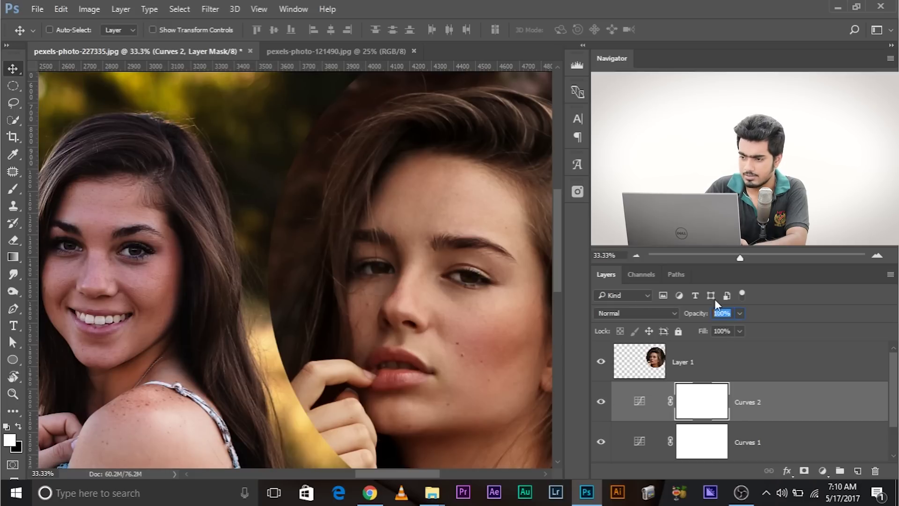
left_click(740, 313)
mouse_move(743, 328)
left_mouse_down()
mouse_move(711, 330)
mouse_move(725, 329)
left_mouse_up()
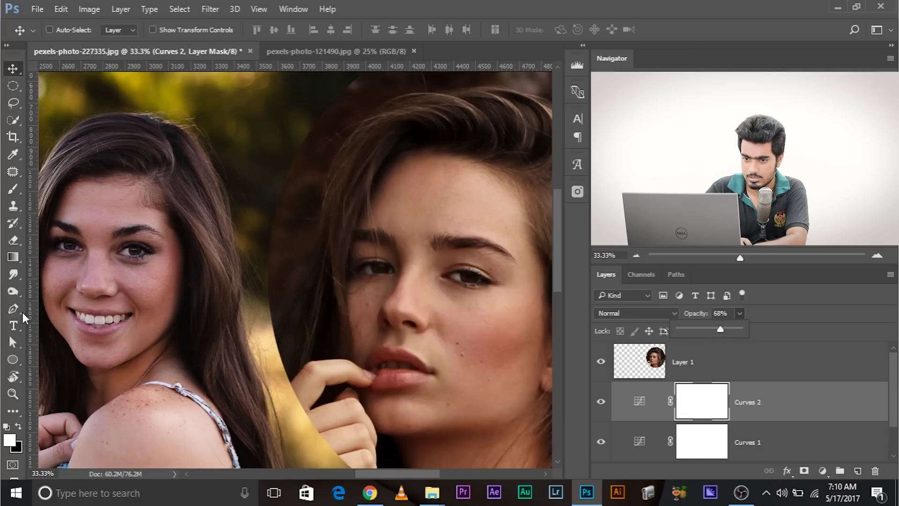
left_click(601, 403)
left_click(602, 402)
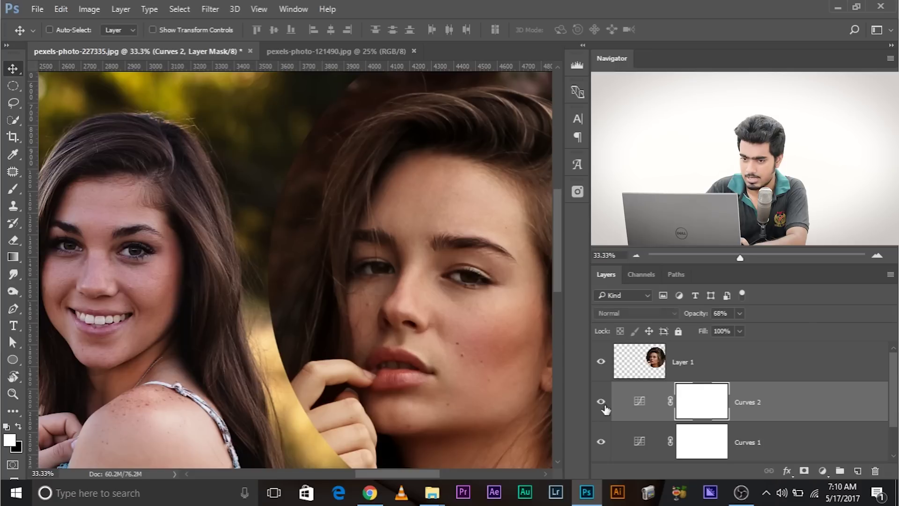
Add a Gradient Map adjustment layer above Curves 2 and set its blend mode to Color.
left_click(823, 470)
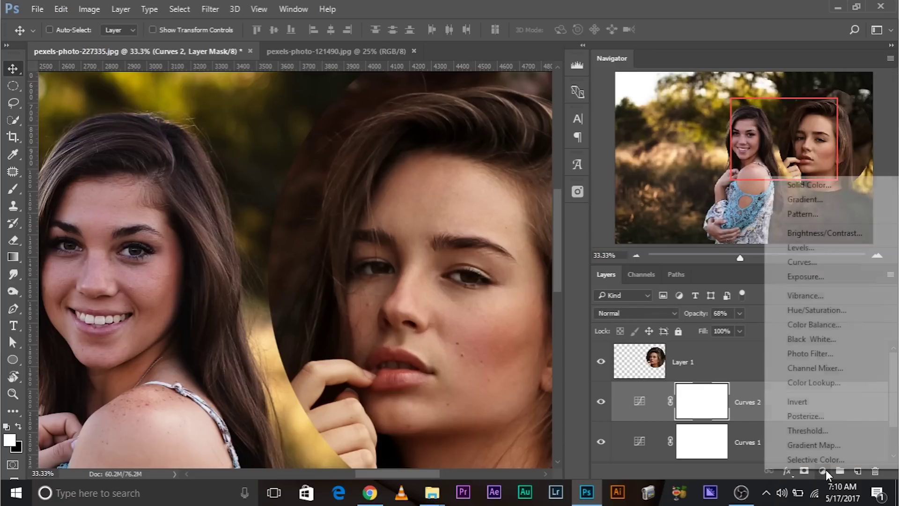
left_click(814, 445)
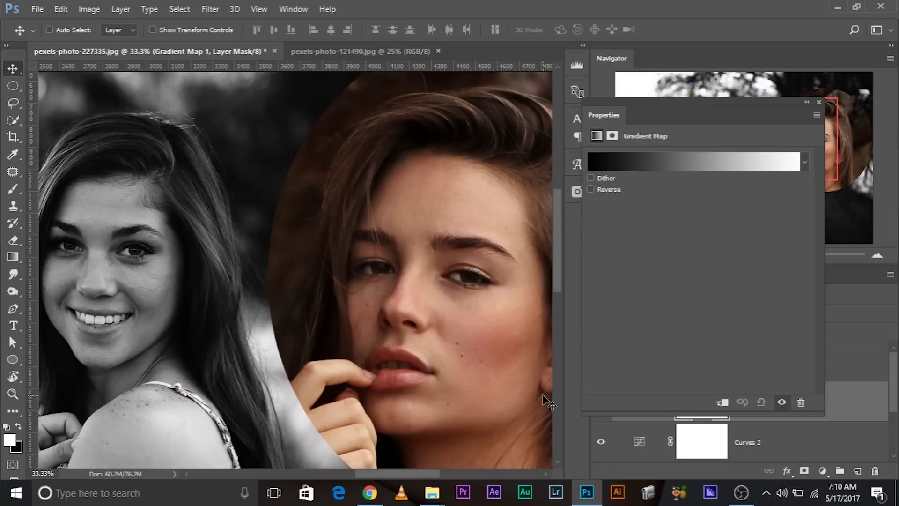
left_click(819, 102)
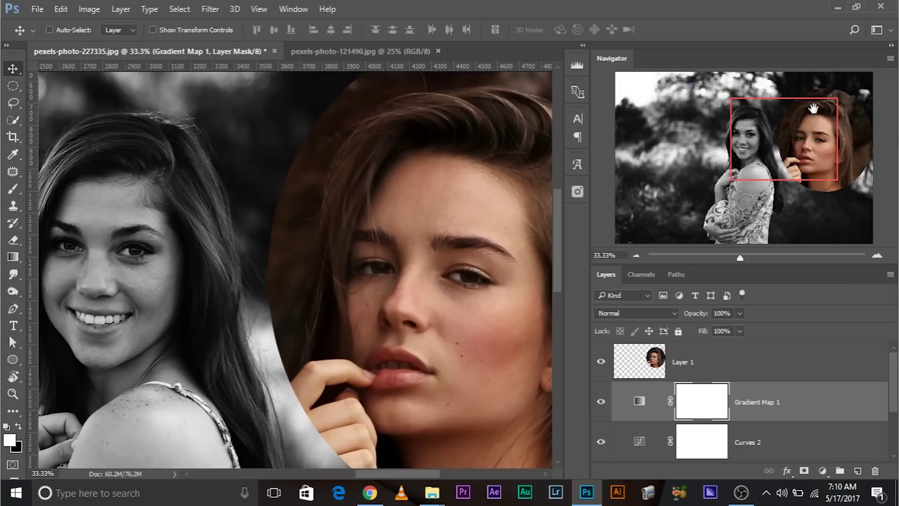
left_click(641, 402)
left_click(643, 312)
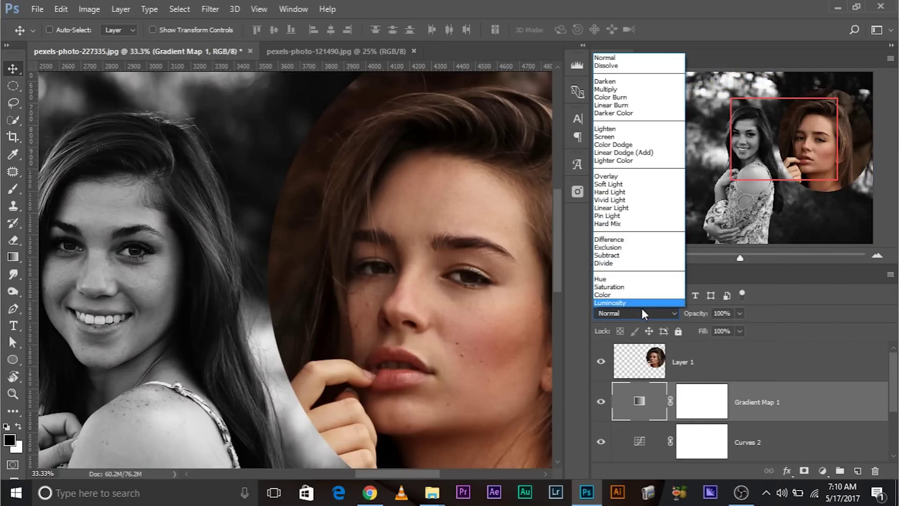
left_click(618, 294)
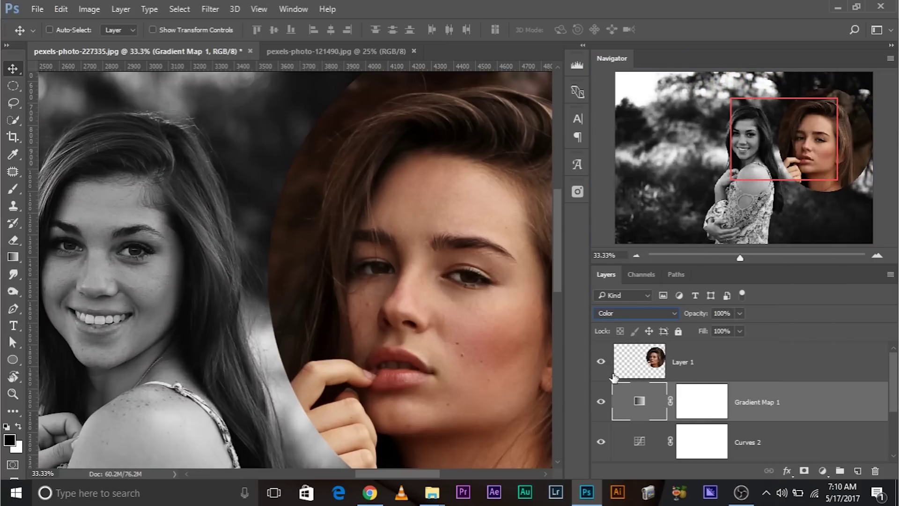
Load the Orange, Yellow, Orange preset into the gradient map and change its first color stop to black.
double_click(641, 400)
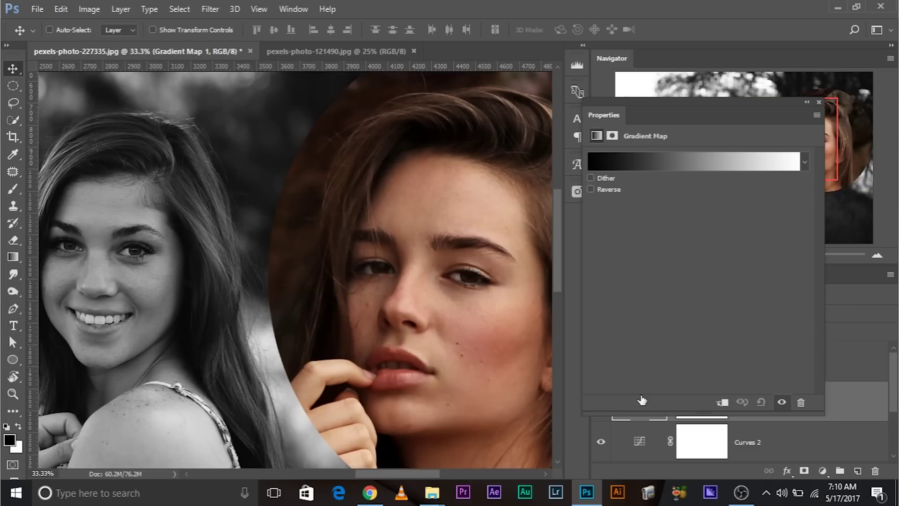
left_click(673, 164)
left_click(745, 94)
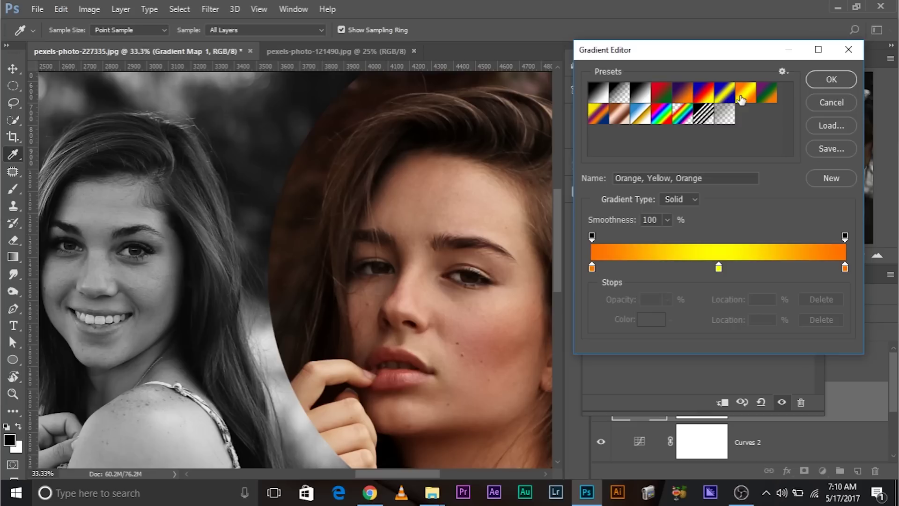
double_click(592, 268)
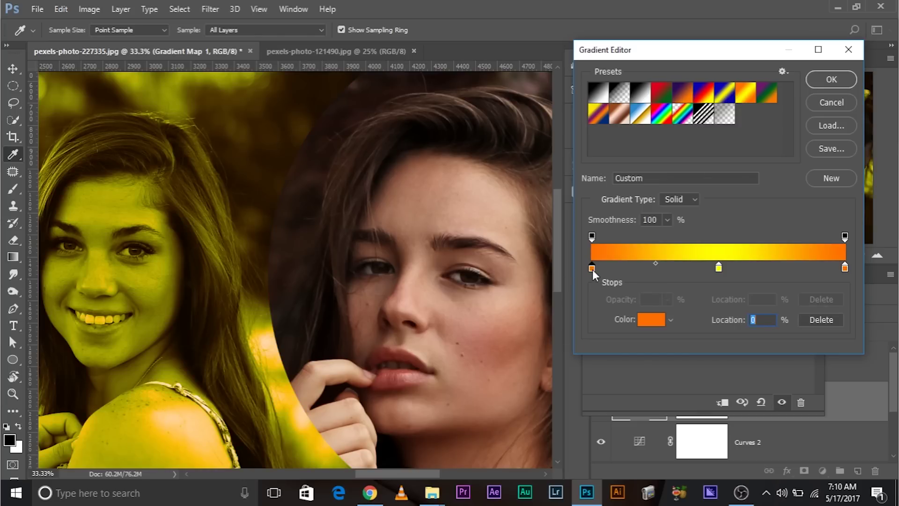
type("000000")
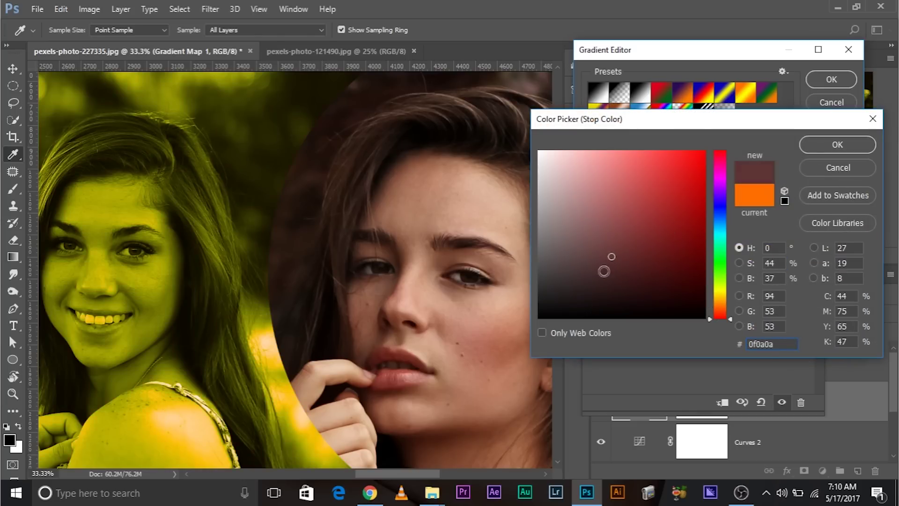
left_click(859, 145)
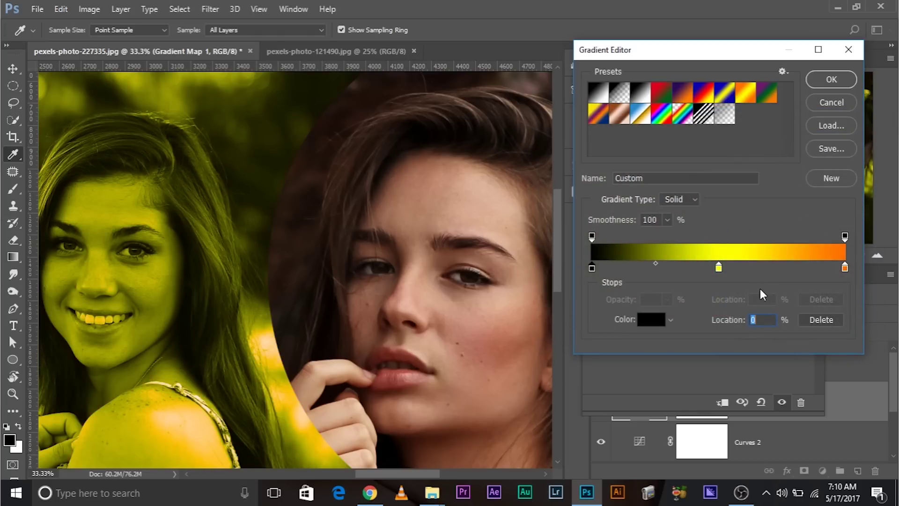
Set the gradient's middle stop to a skin midtone sampled from the edge of the reference face's forehead.
double_click(718, 268)
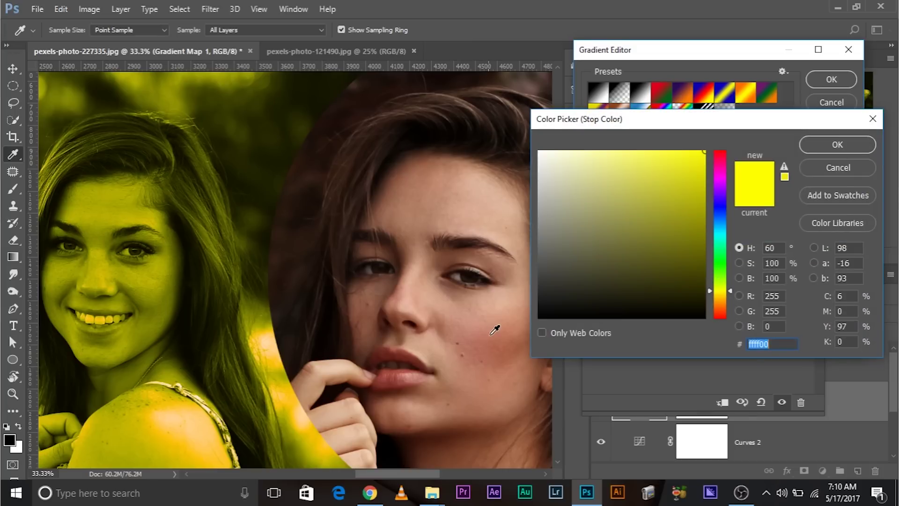
left_click(415, 192)
left_click(414, 189)
left_click(837, 144)
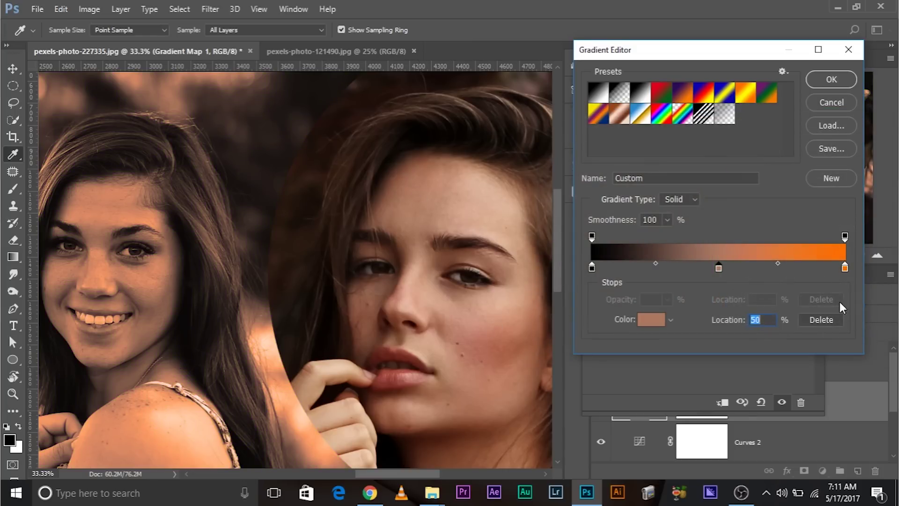
Set the gradient's end stop to a light skin tone sampled from the reference face and accept the gradient.
double_click(845, 269)
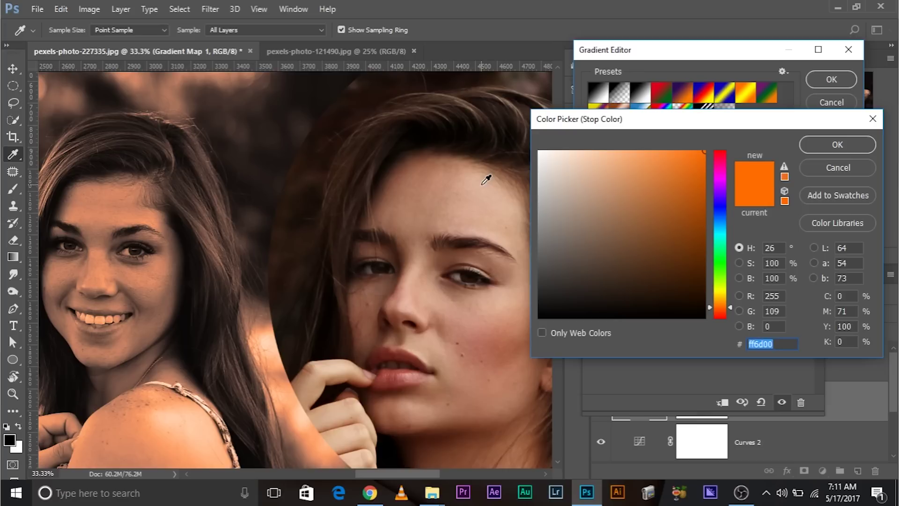
left_click(482, 186)
left_click(410, 305)
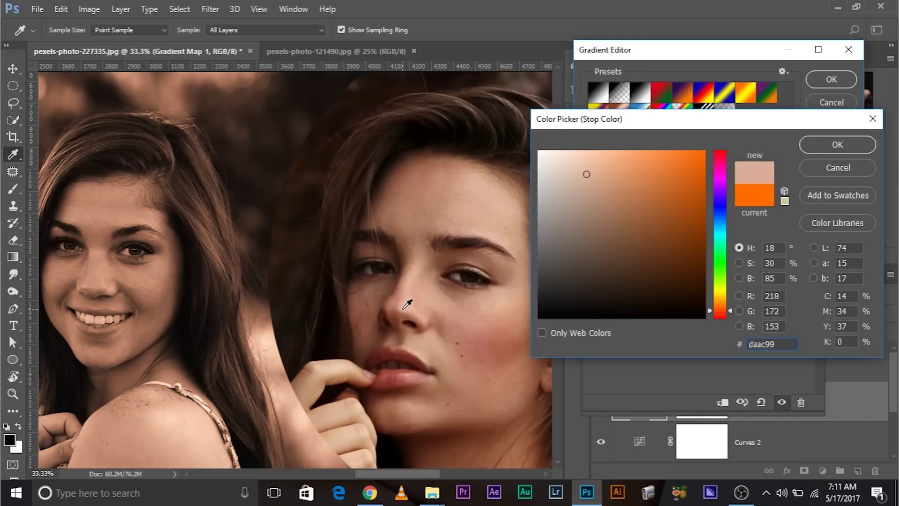
left_click(847, 147)
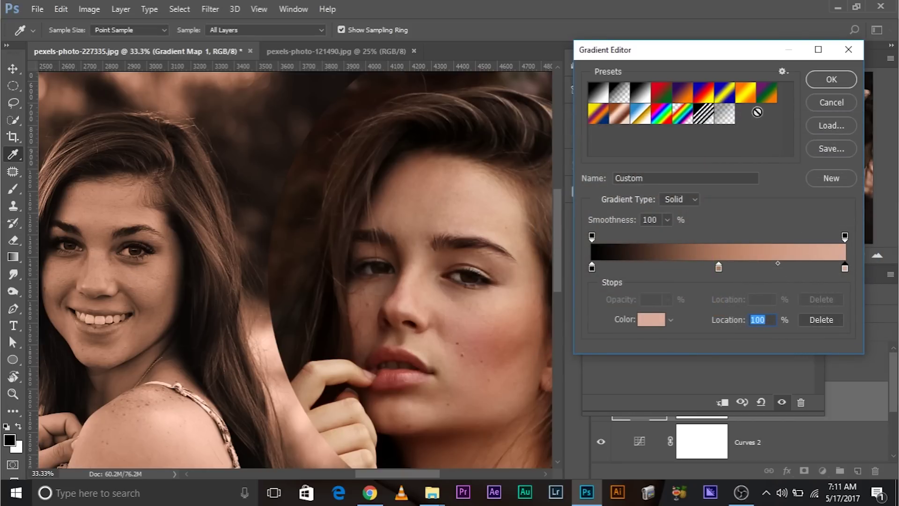
left_click(827, 86)
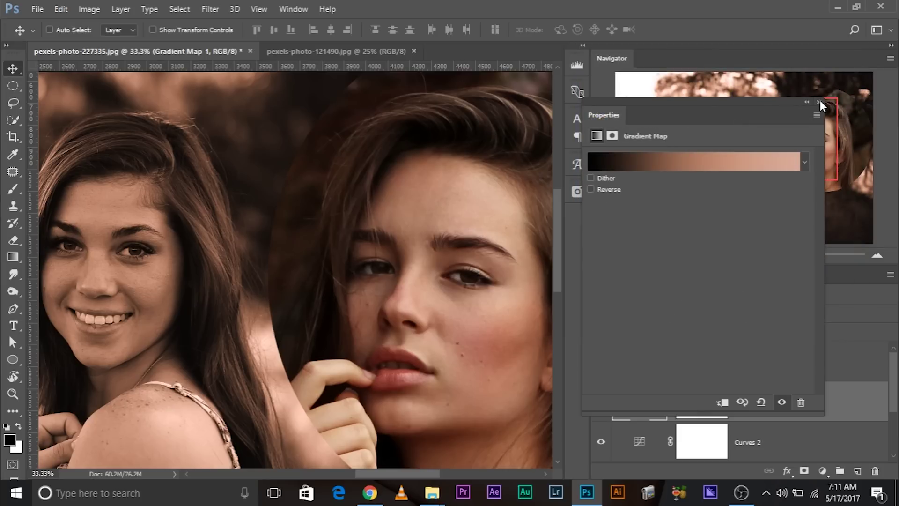
left_click(819, 101)
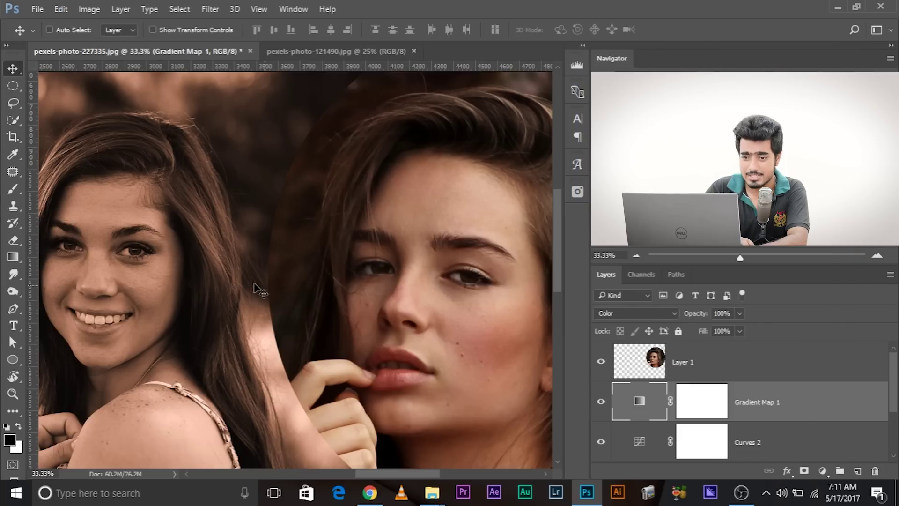
key("ctrl")
scroll(157, 300, "down", 1)
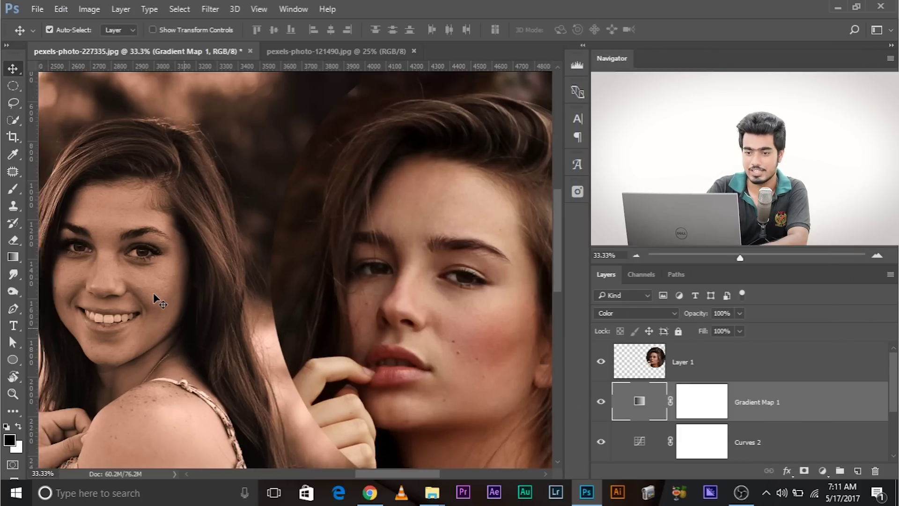
scroll(157, 301, "up", 1)
scroll(787, 411, "down", 1)
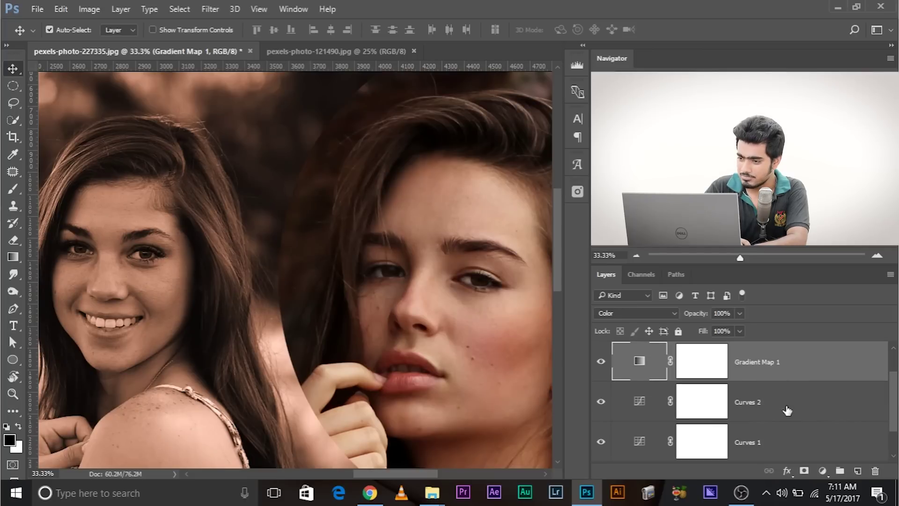
Group the Gradient Map 1 and Curves 2 layers and add a black mask to the group.
left_click(788, 410, "shift")
key("ctrl+g")
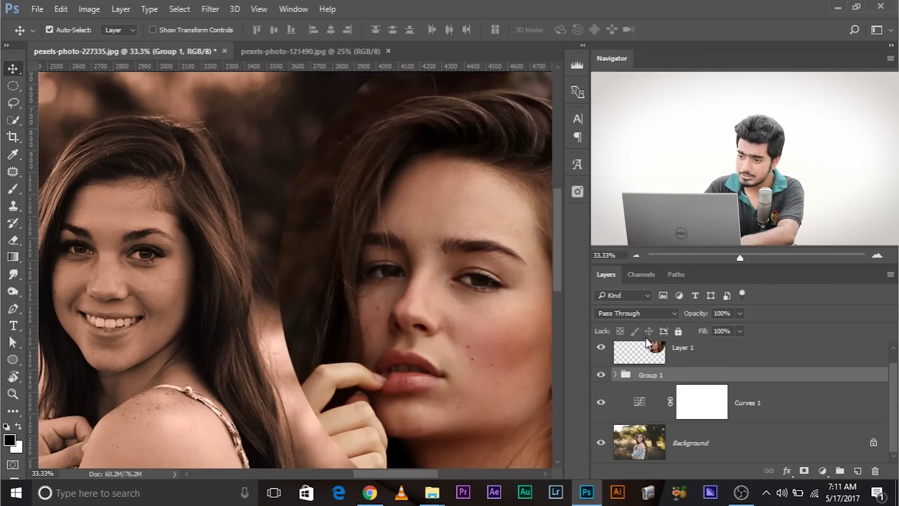
left_click_drag(164, 281, 223, 298)
key("b")
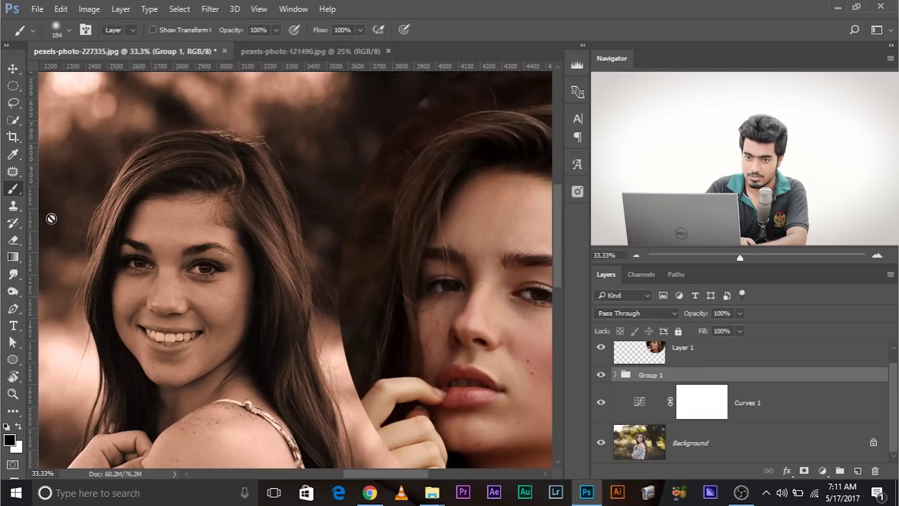
right_click(176, 267, "alt")
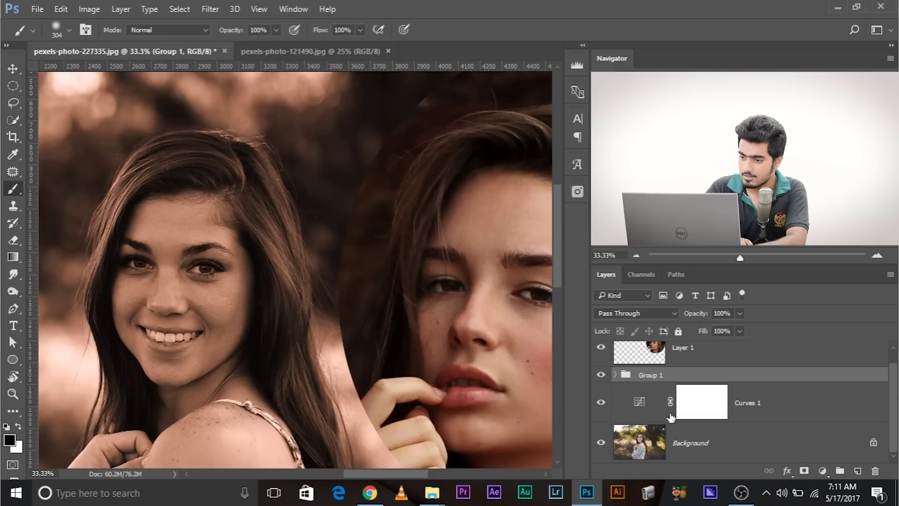
left_click(804, 470, "alt")
Paint white on the group's mask over the model's face and neck with a soft 172 px brush.
key("x")
right_click(113, 220, "alt")
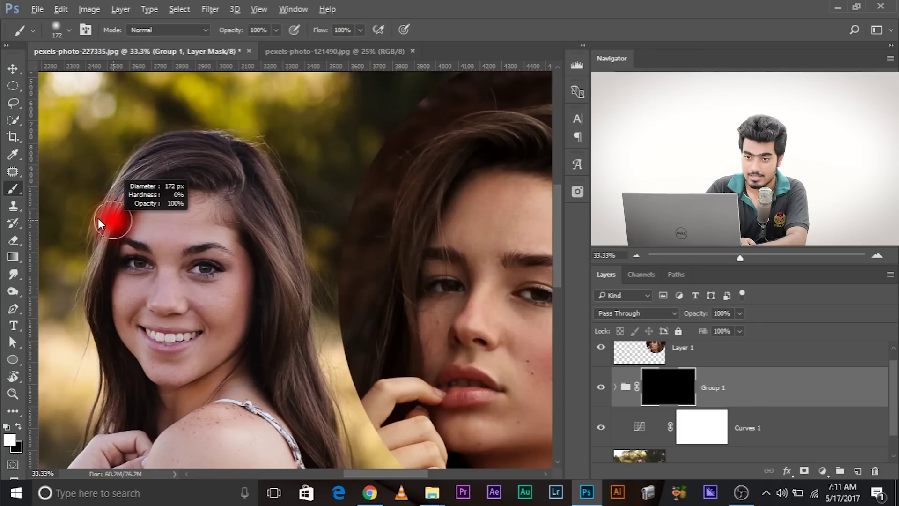
mouse_move(165, 217)
left_mouse_down()
mouse_move(164, 259)
mouse_move(172, 229)
mouse_move(146, 230)
mouse_move(193, 229)
mouse_move(188, 236)
mouse_move(202, 220)
mouse_move(238, 262)
mouse_move(199, 275)
mouse_move(215, 277)
mouse_move(200, 281)
mouse_move(213, 275)
mouse_move(208, 269)
mouse_move(221, 285)
mouse_move(184, 287)
mouse_move(213, 293)
mouse_move(177, 287)
mouse_move(235, 286)
mouse_move(222, 309)
mouse_move(223, 343)
mouse_move(198, 321)
mouse_move(160, 312)
mouse_move(168, 289)
mouse_move(123, 308)
mouse_move(145, 291)
mouse_move(130, 307)
mouse_move(129, 341)
mouse_move(167, 377)
mouse_move(161, 370)
mouse_move(206, 365)
mouse_move(180, 377)
mouse_move(254, 398)
mouse_move(274, 417)
left_mouse_up()
left_click_drag(129, 313, 123, 285)
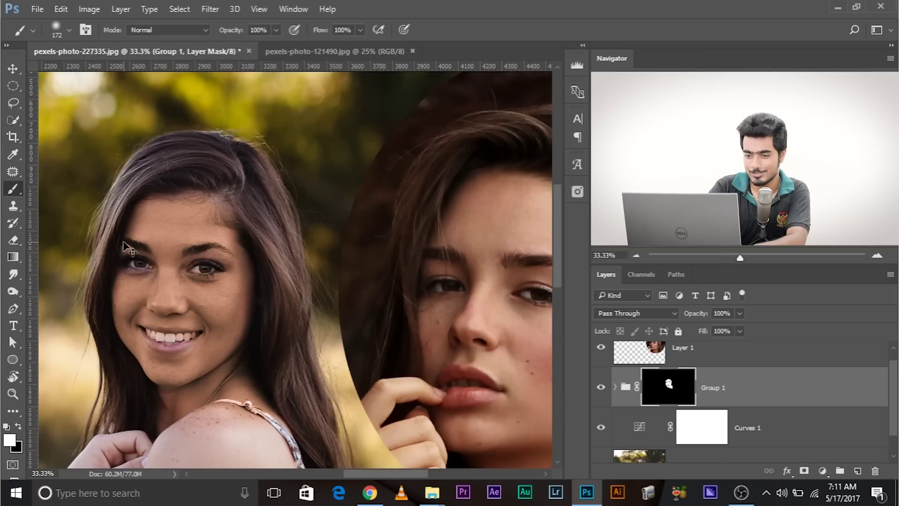
key("ctrl+minus")
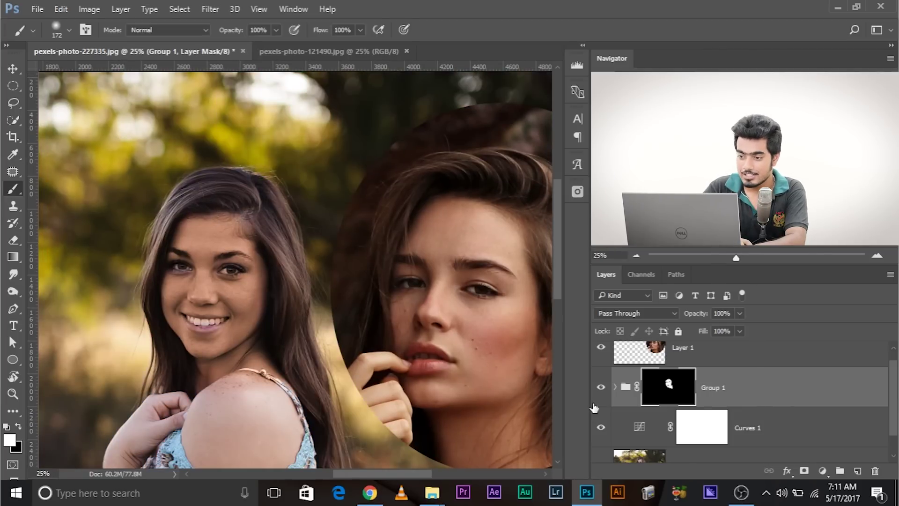
Toggle the visibility of Group 1 to compare the model's face with and without the skin tone correction.
left_click(601, 388)
left_click(600, 388)
left_click_drag(462, 368, 421, 358)
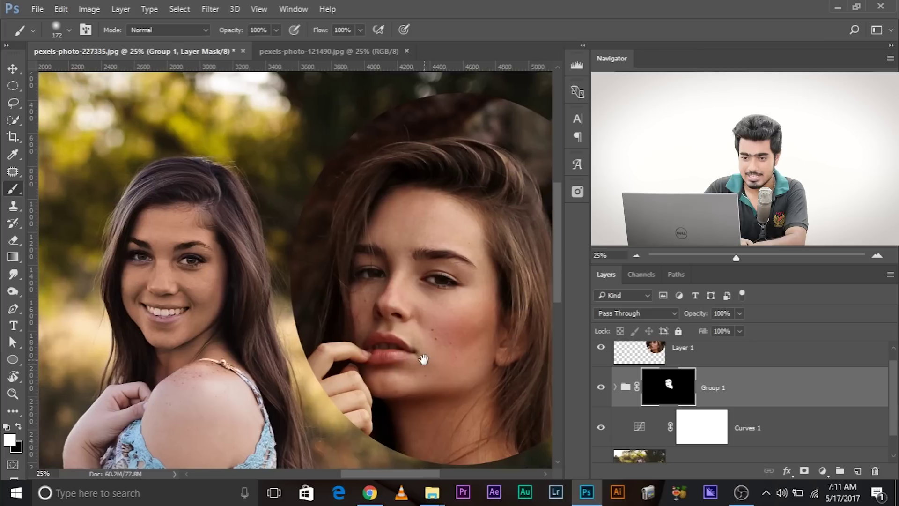
left_click(601, 388)
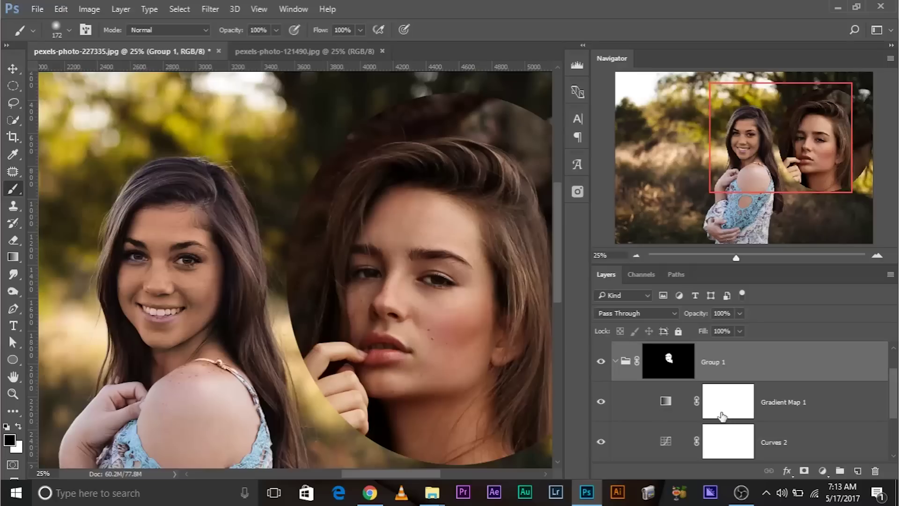
Open Gradient Map 1's blending options and lower the Underlying Layer's highlight limit in Blend If to 141.
left_click(797, 405)
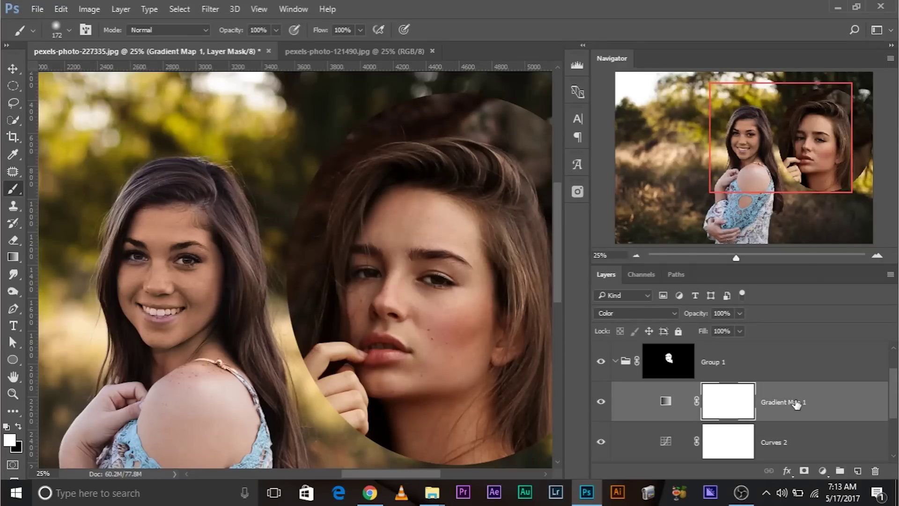
right_click(839, 403)
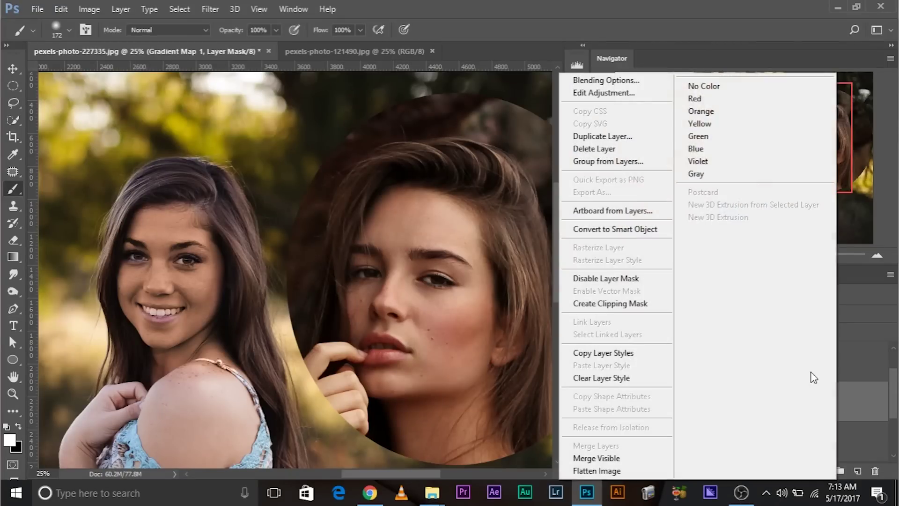
left_click(864, 422)
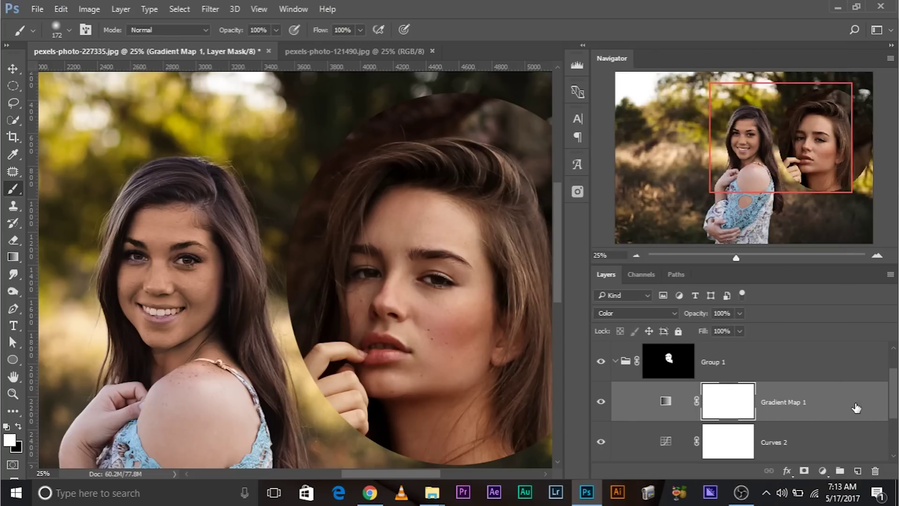
key("ctrl+2")
double_click(856, 402)
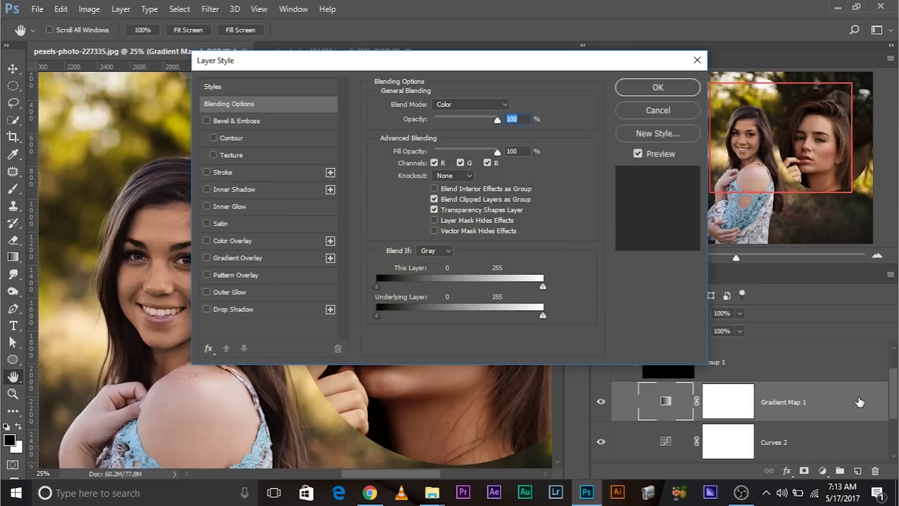
left_click_drag(376, 62, 596, 82)
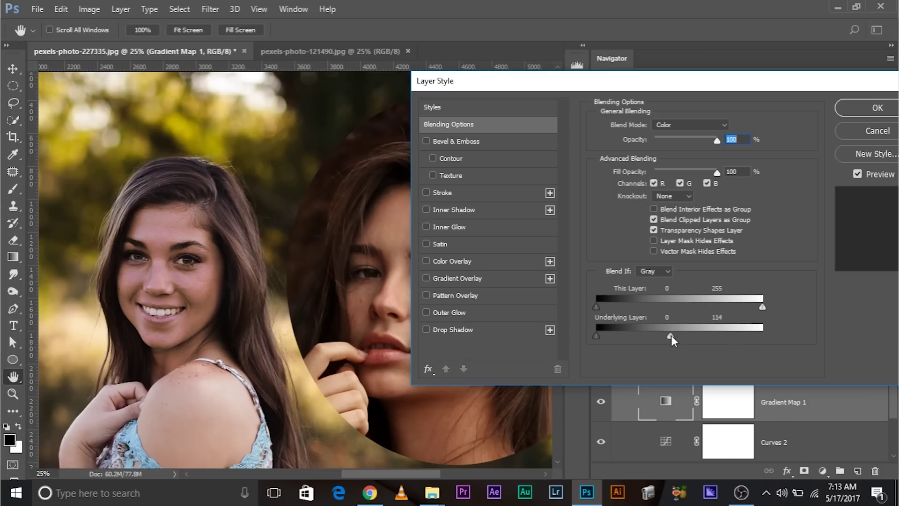
left_click_drag(689, 334, 690, 334)
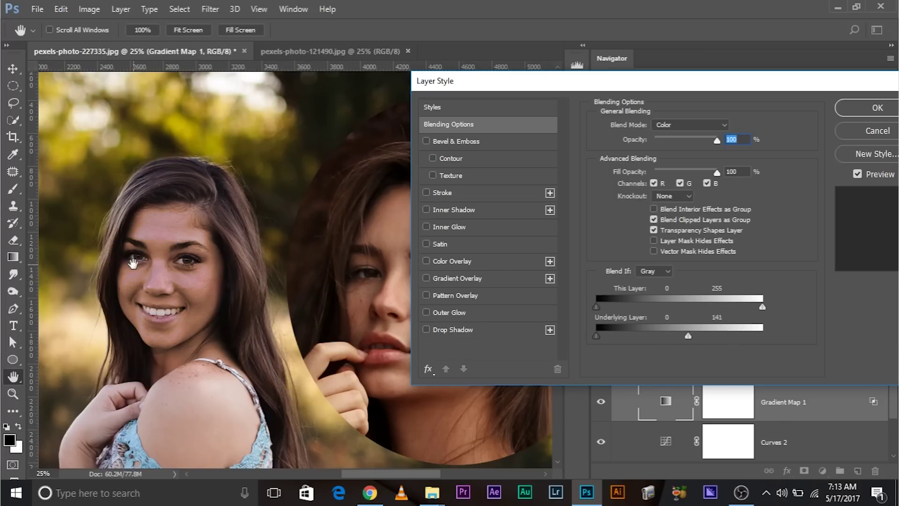
Split the Underlying Layer's highlight slider to soften the gradient map's transition on the face and accept the blending options.
scroll(133, 264, "up", 2)
left_click_drag(119, 267, 241, 277)
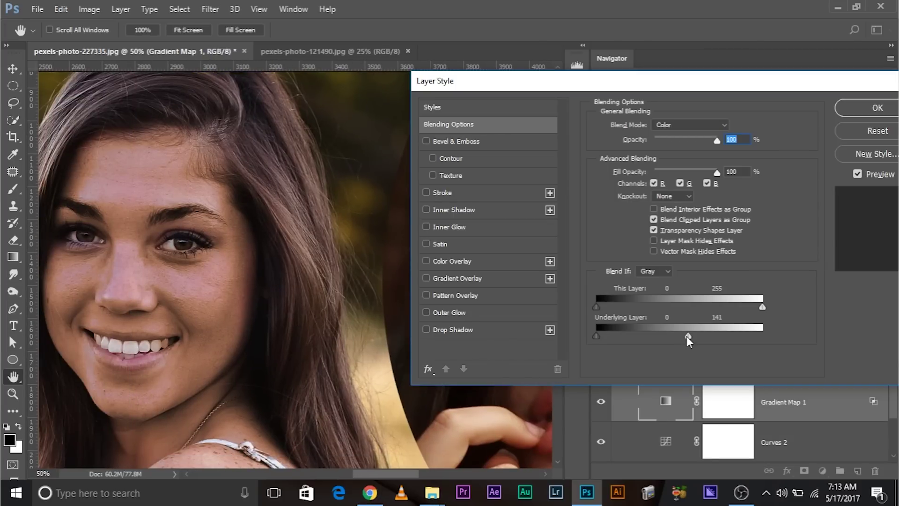
left_click(687, 335, "alt")
mouse_move(636, 335)
left_mouse_down()
mouse_move(649, 335)
mouse_move(640, 335)
left_mouse_up()
left_click(869, 108)
key("b")
key("ctrl+minus")
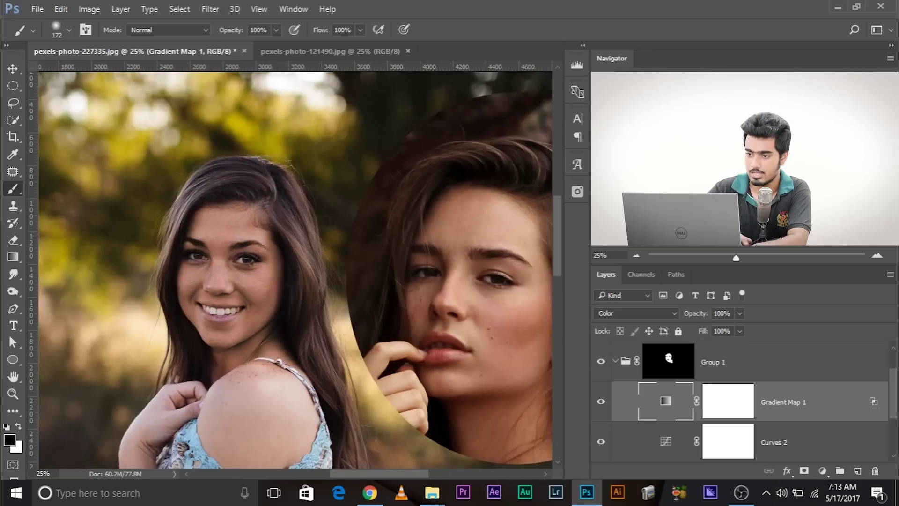
Compare the model's face with the reference face by toggling the visibility of Group 1.
left_click_drag(392, 321, 297, 311)
scroll(599, 398, "up", 1)
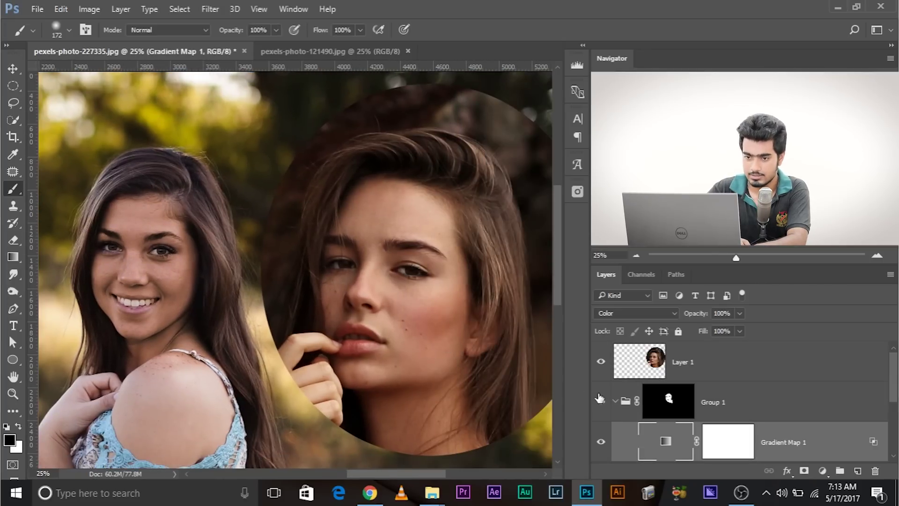
left_click(597, 402)
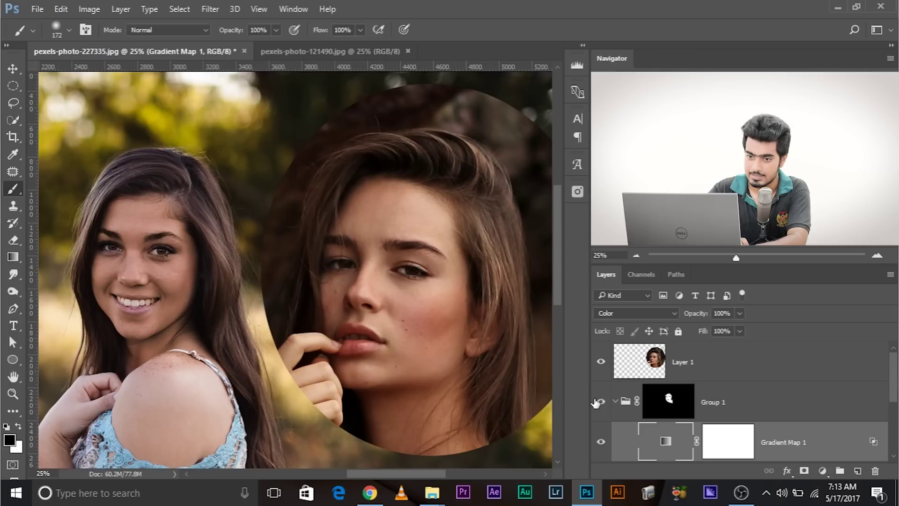
Reduce the opacity of Group 1 to 82%.
left_click(708, 391)
key("x")
left_click(740, 313)
mouse_move(743, 327)
left_mouse_down()
mouse_move(721, 330)
mouse_move(730, 334)
left_mouse_up()
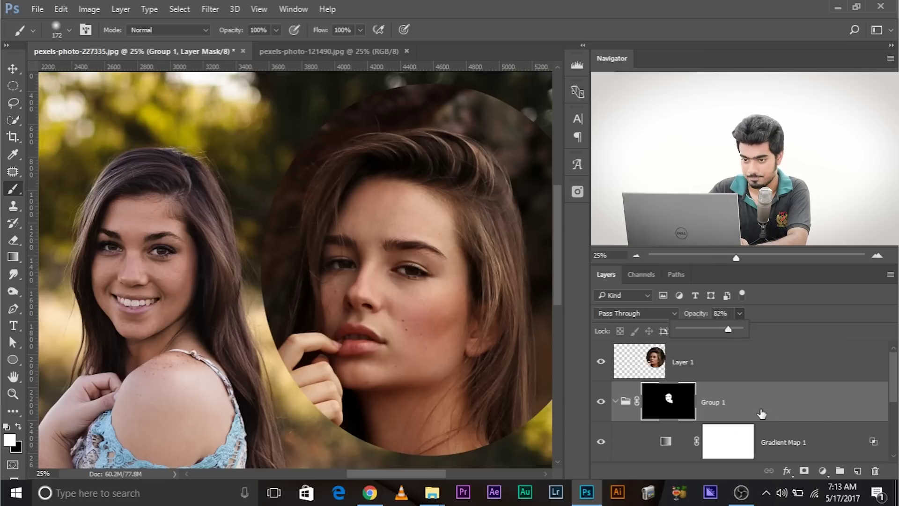
Set Gradient Map 1's middle stop to #b56c4f sampled from the reference face's cheek and reduce the layer's opacity to 73%.
scroll(651, 431, "down", 2)
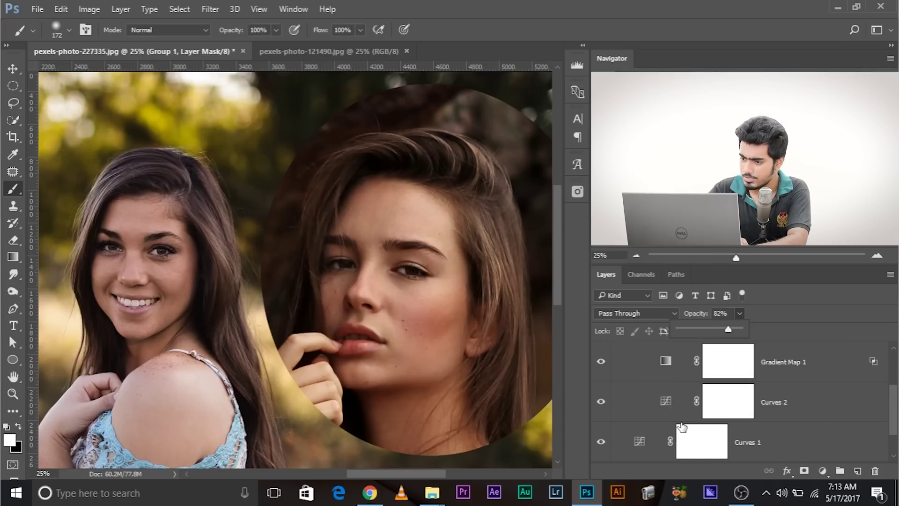
left_click(667, 363)
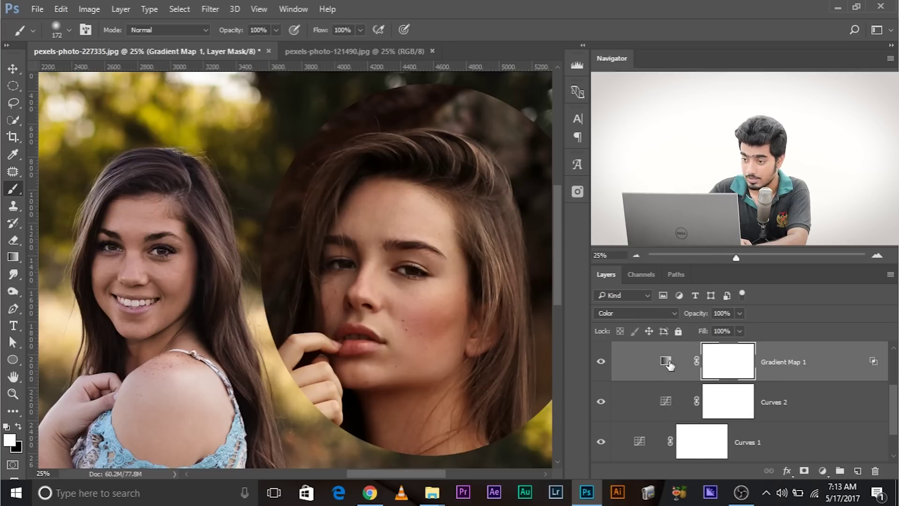
double_click(667, 363)
left_click(681, 163)
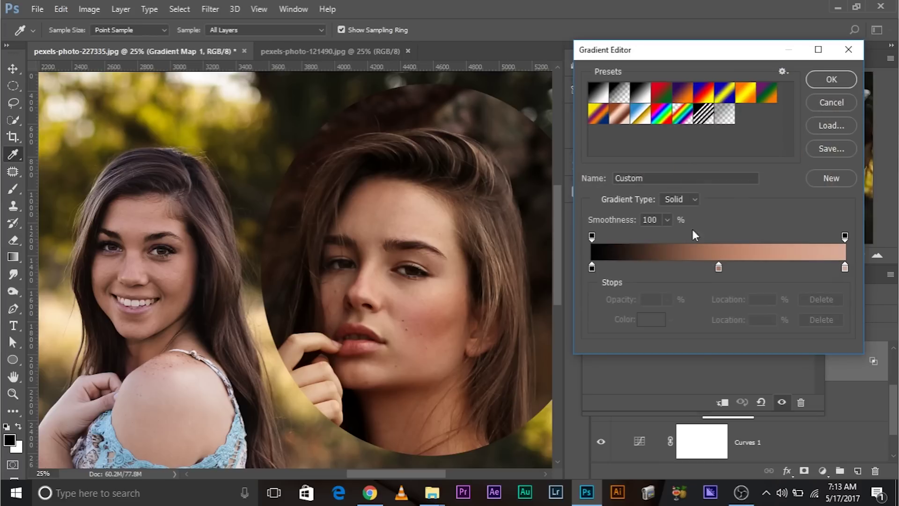
double_click(718, 267)
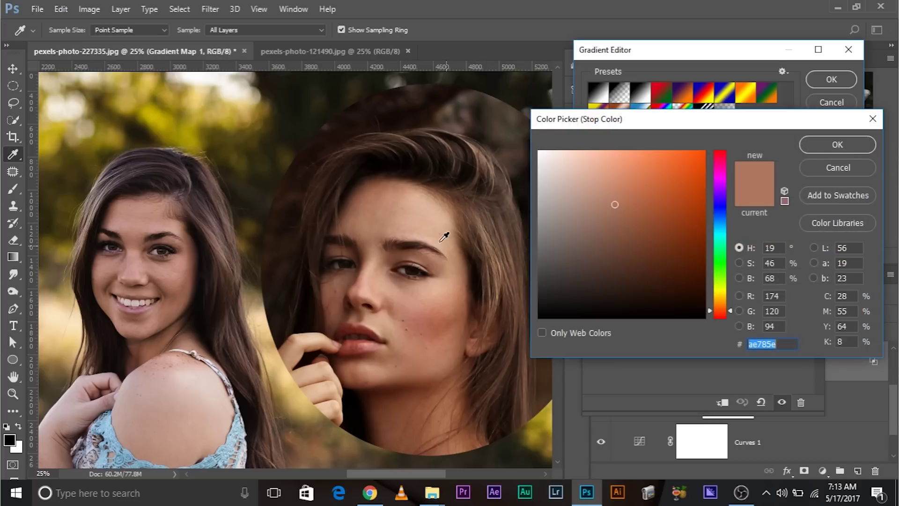
left_click(380, 209)
left_click(385, 224)
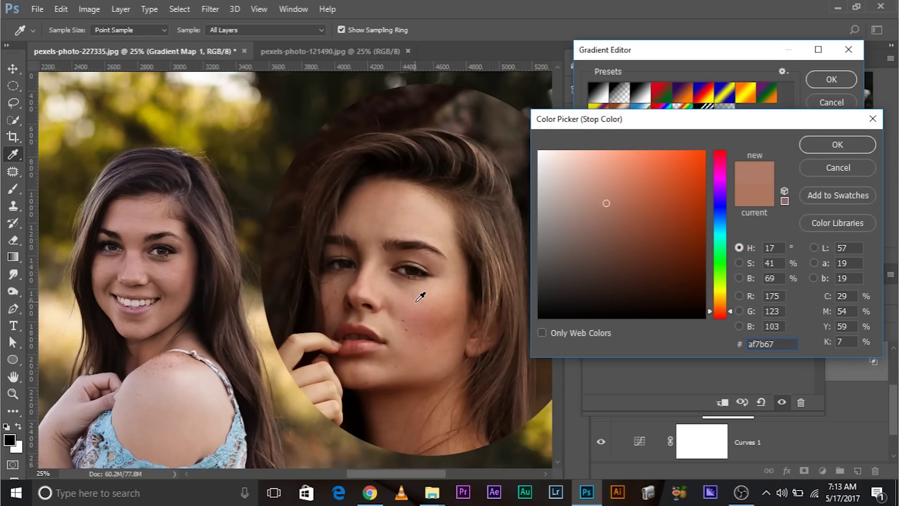
left_click(420, 298)
left_click(432, 328)
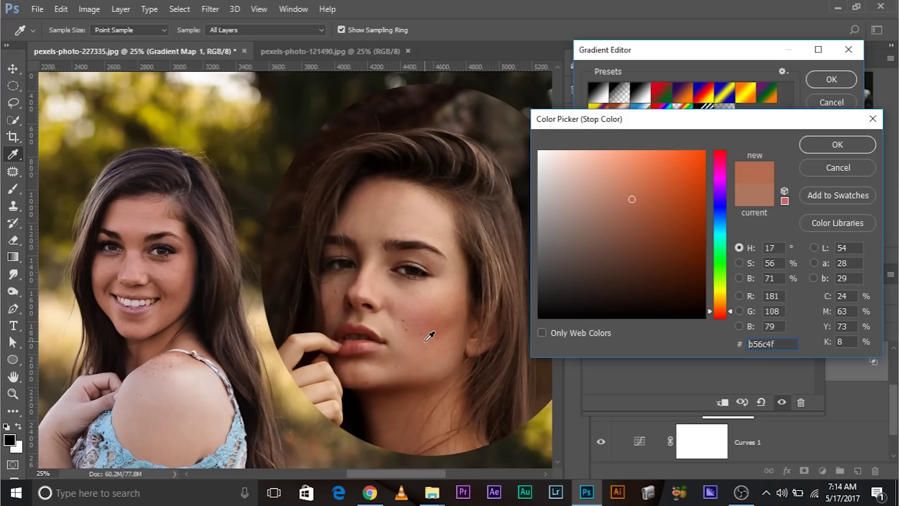
left_click(850, 149)
left_click(830, 79)
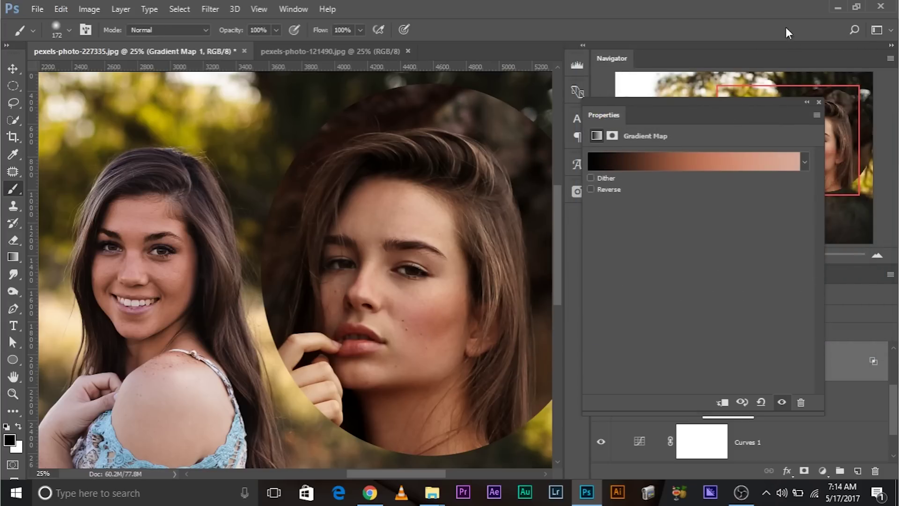
left_click(818, 102)
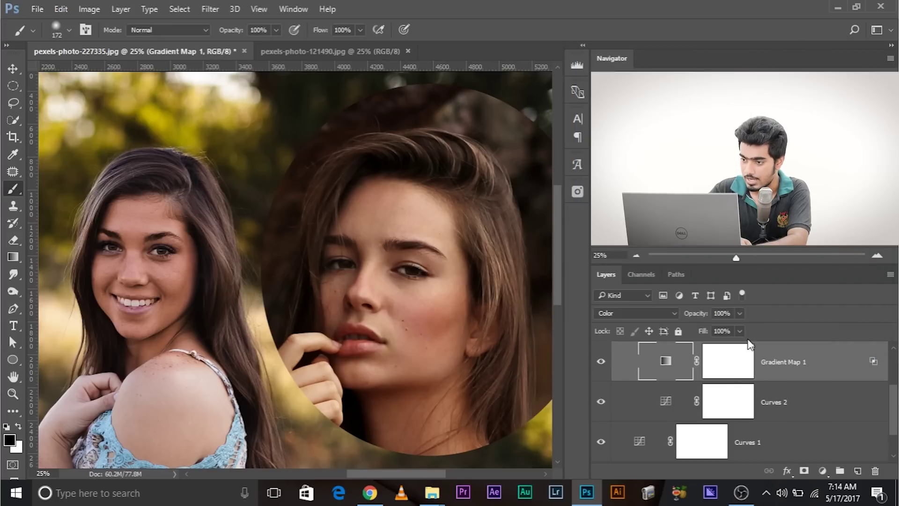
left_click_drag(739, 313, 727, 332)
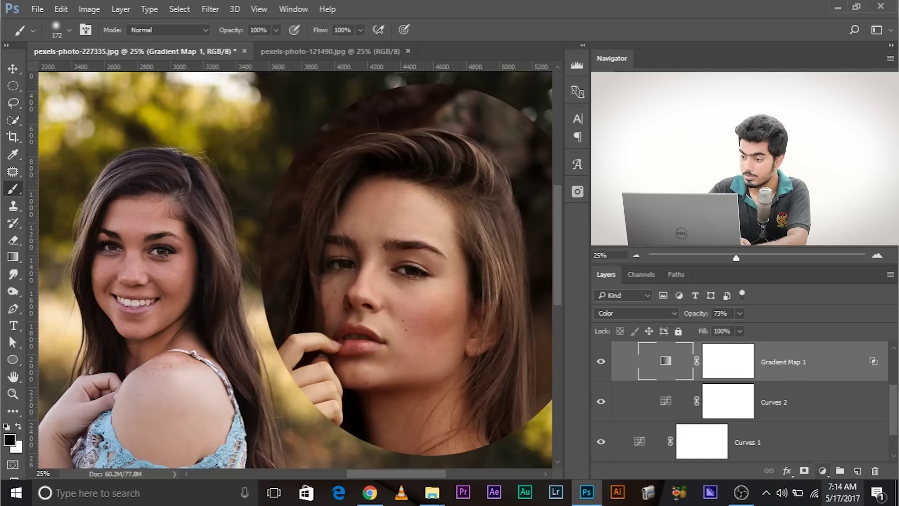
Add a Hue/Saturation adjustment layer above Gradient Map 1 with Saturation set to -5.
left_click(824, 471)
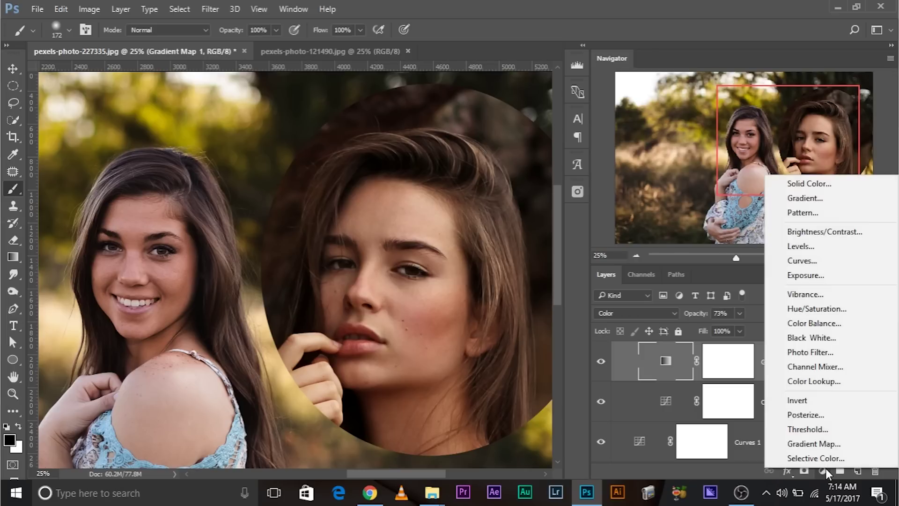
left_click(817, 308)
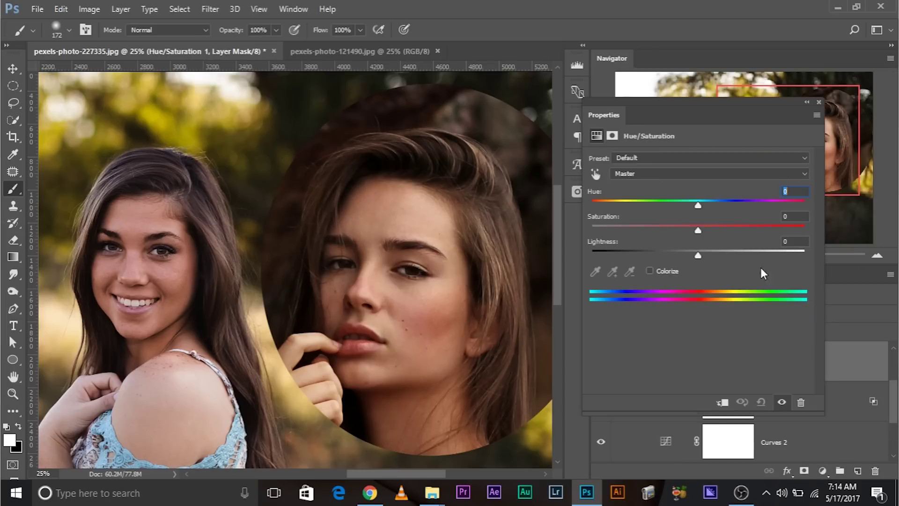
mouse_move(698, 233)
left_mouse_down()
mouse_move(723, 232)
mouse_move(682, 232)
mouse_move(693, 231)
left_mouse_up()
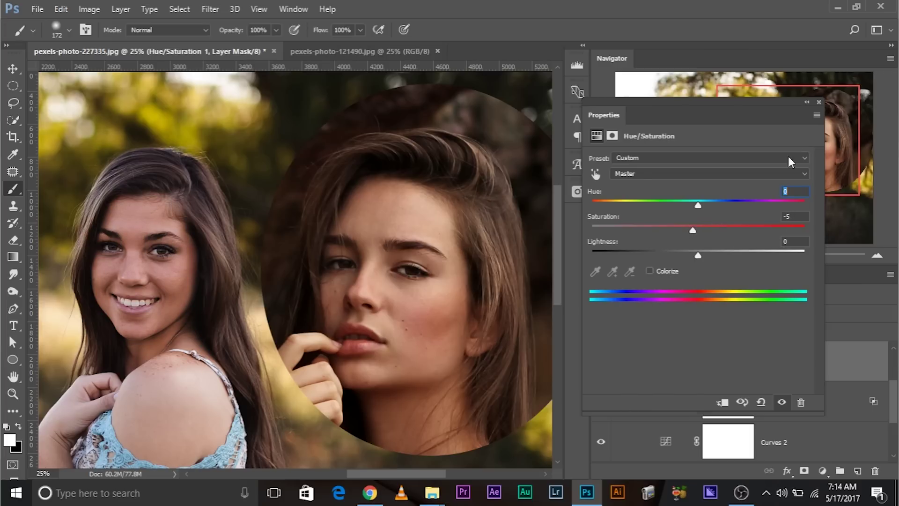
left_click(819, 103)
Examine the whole photo with Group 1 hidden and shown to judge the skin tone match.
key("ctrl+minus")
key("ctrl+minus")
scroll(671, 346, "up", 2)
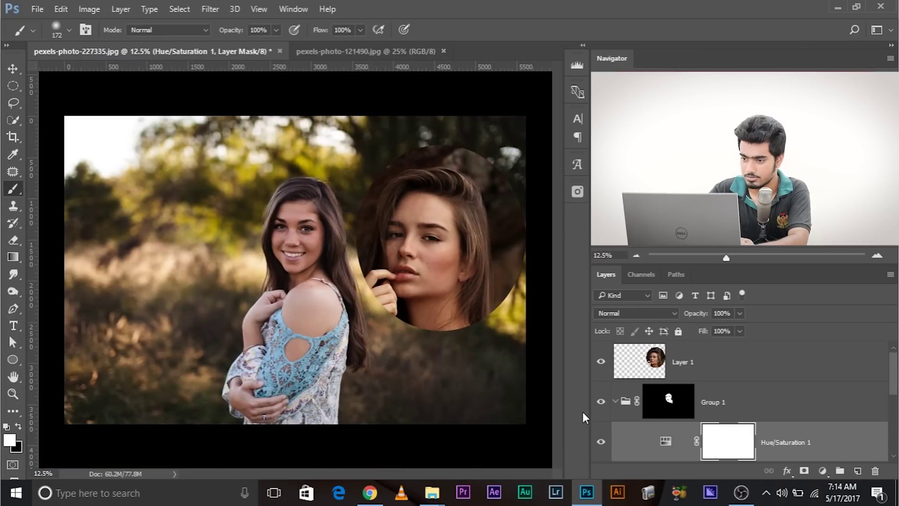
left_click(600, 402)
left_click(597, 408)
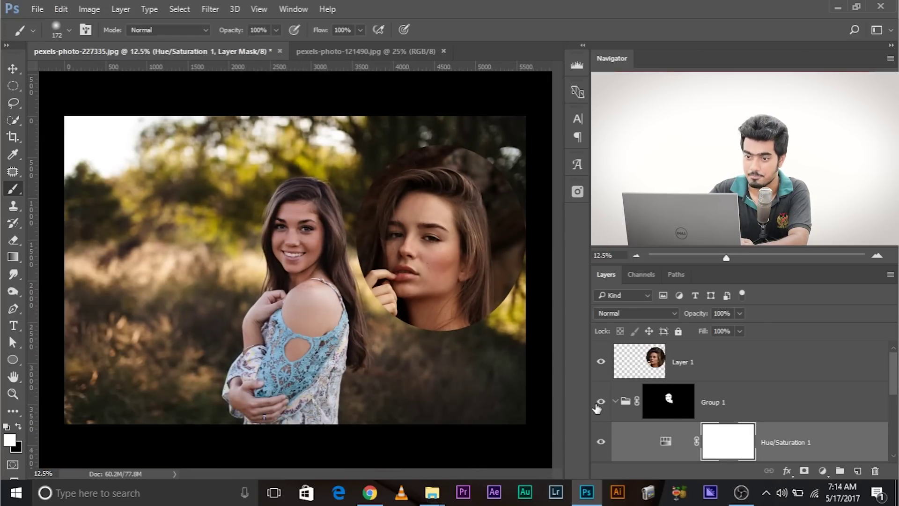
left_click(598, 405)
left_click(598, 405)
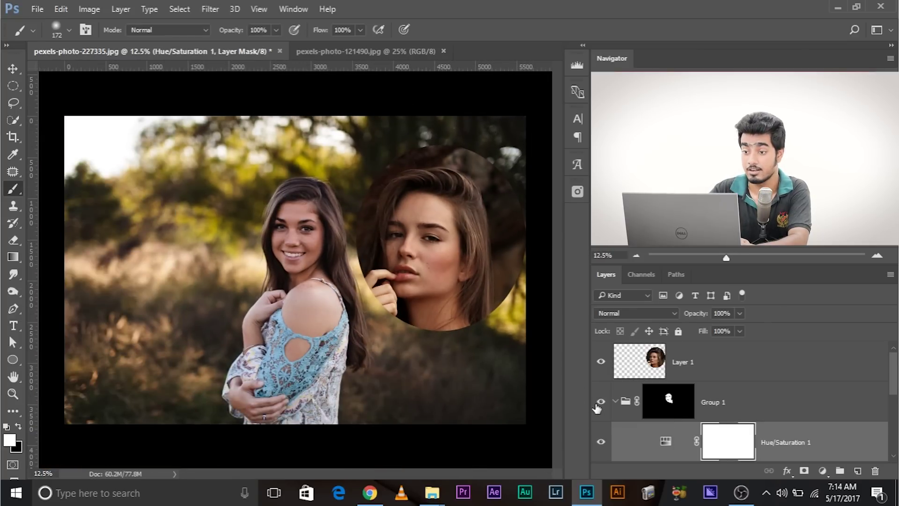
scroll(622, 412, "down", 3)
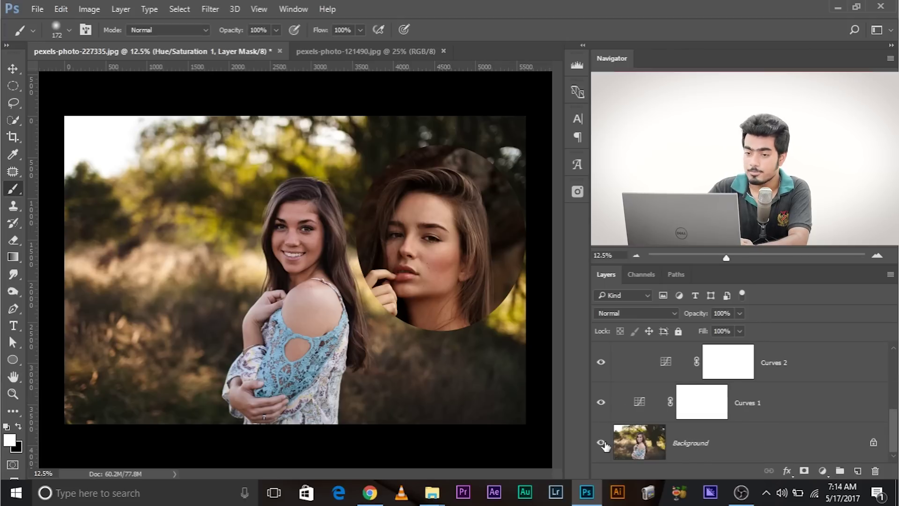
Compare the photo with the Curves 1 layer hidden and shown.
left_click(601, 402)
left_click(601, 402)
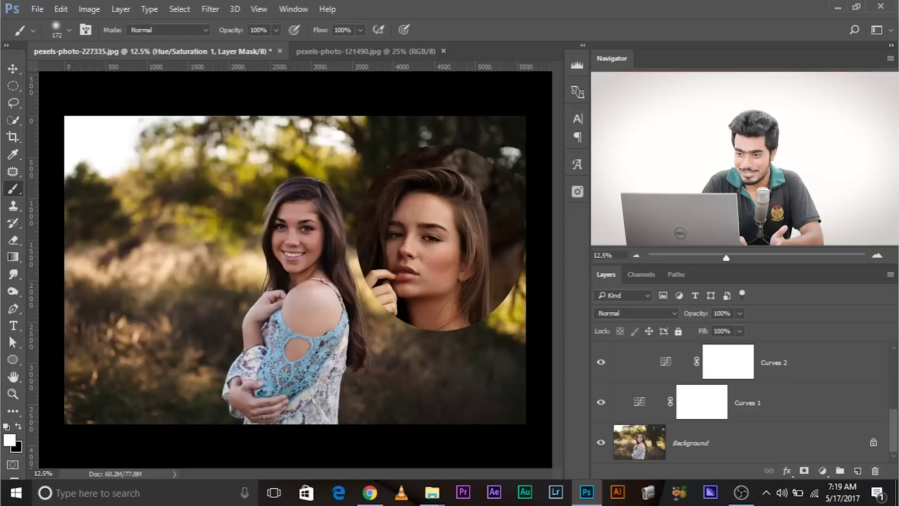
scroll(768, 400, "up", 5)
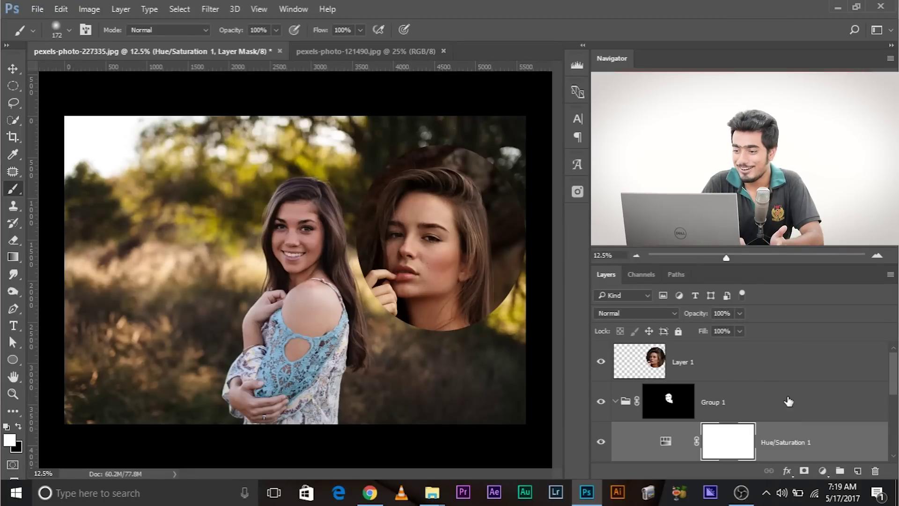
left_click(741, 370)
left_click_drag(784, 359, 875, 470)
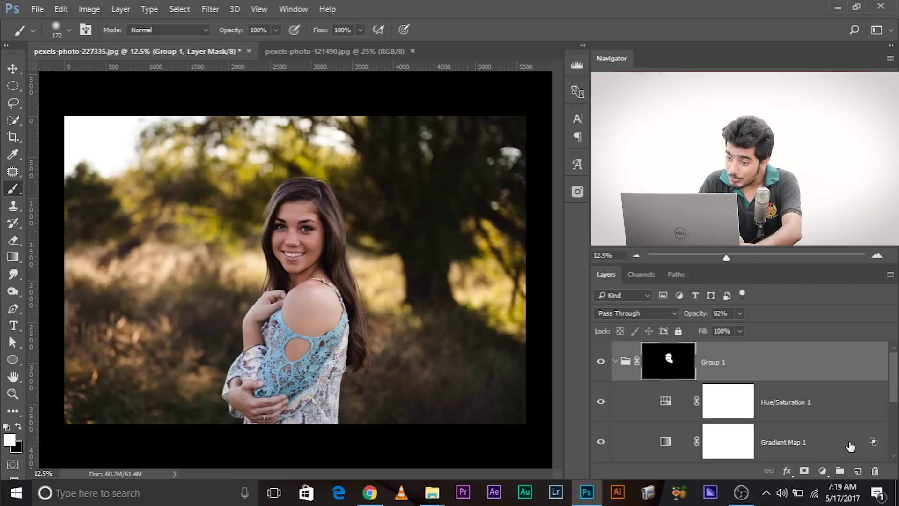
key("ctrl+z")
Hide the reference face layer, Layer 1, and delete it from the document.
left_click(601, 362)
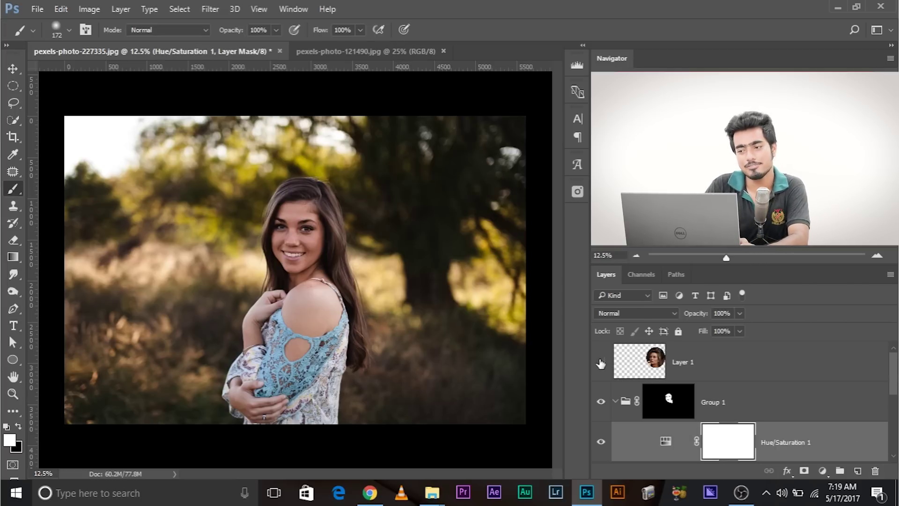
left_click(725, 367)
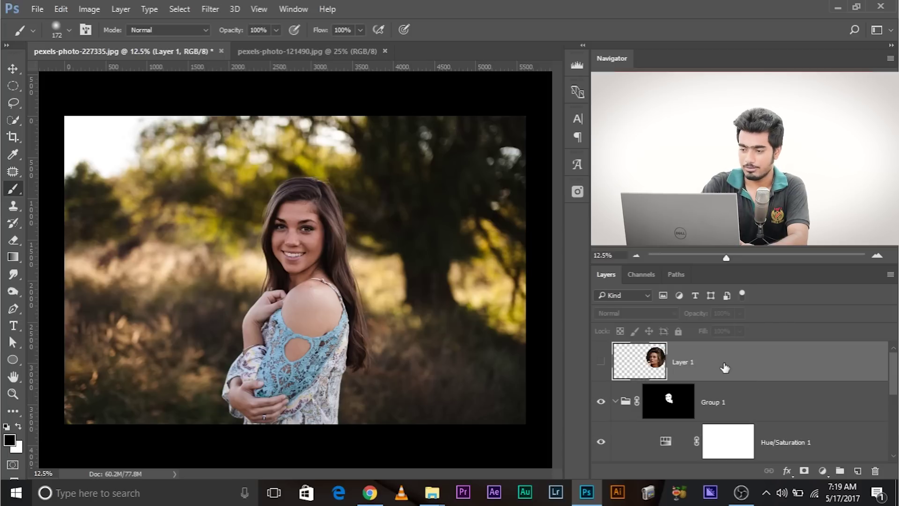
key("Delete")
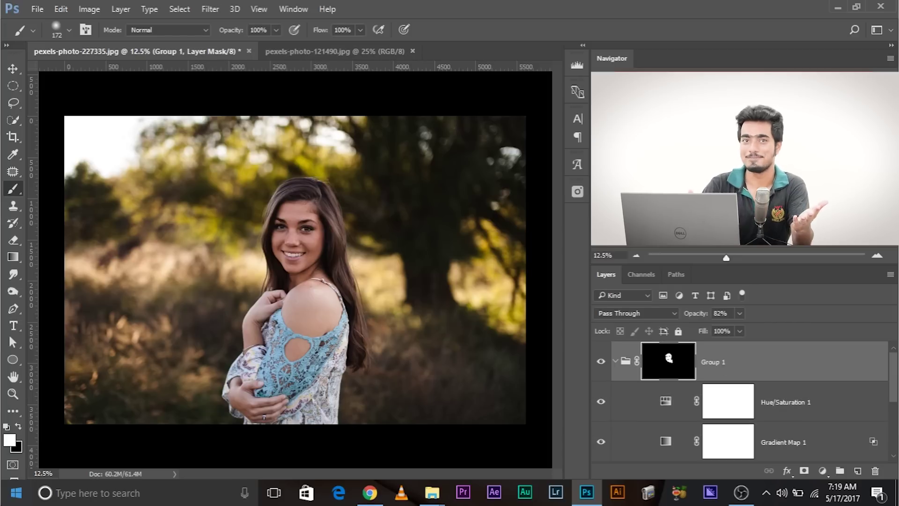